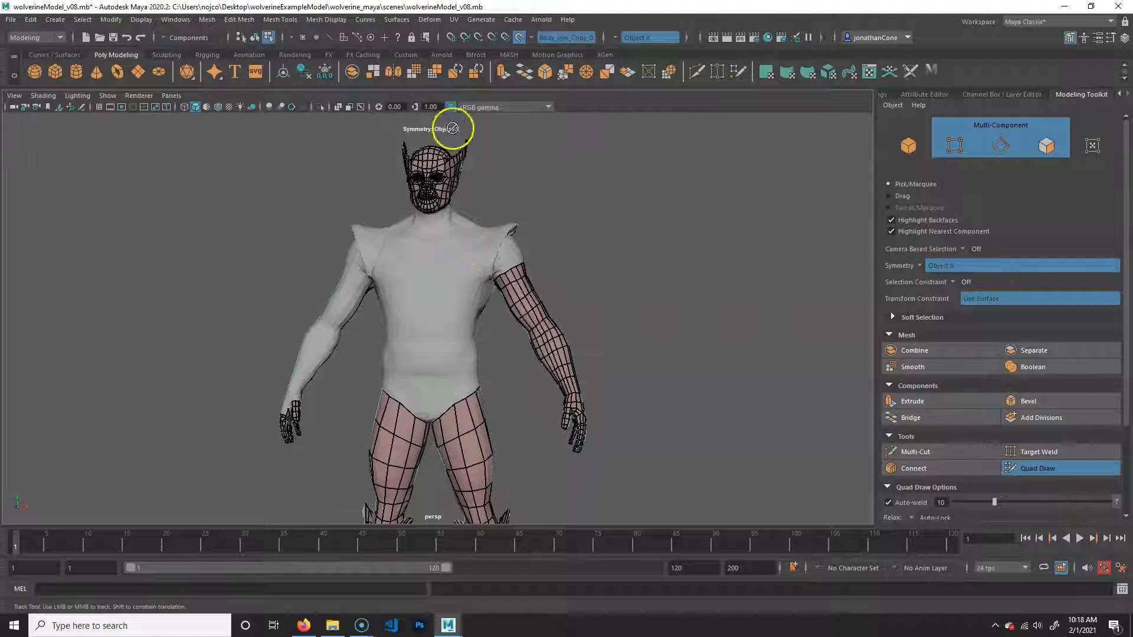
Step: Examine the retopologized mesh from the front, especially the open borders where the thighs meet the sculpted torso
middle_click_drag(502, 441, 488, 312, "alt")
middle_click_drag(479, 259, 553, 427, "alt")
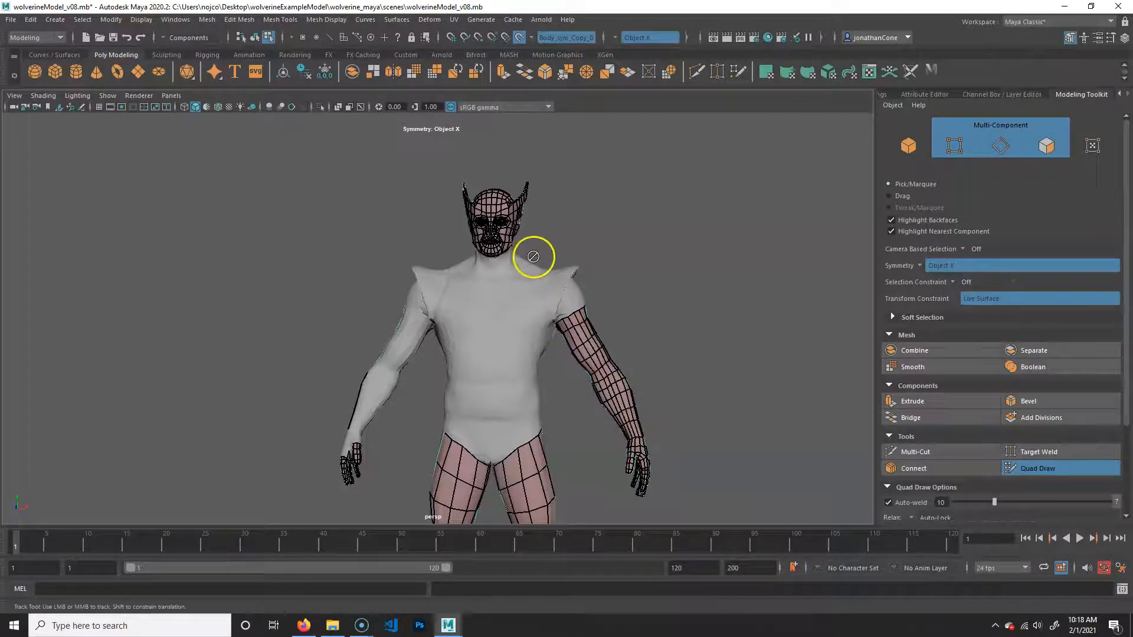
middle_click_drag(577, 422, 511, 374, "alt")
scroll(559, 422, "up", 3)
right_click_drag(404, 378, 524, 389, "alt")
middle_click_drag(524, 390, 522, 404, "alt")
left_click_drag(602, 410, 572, 422, "alt")
right_click_drag(475, 357, 614, 361, "alt")
middle_click_drag(614, 361, 567, 394, "alt")
left_click_drag(567, 394, 638, 339, "alt")
right_click_drag(638, 338, 549, 413, "alt")
middle_click_drag(548, 413, 483, 370, "alt")
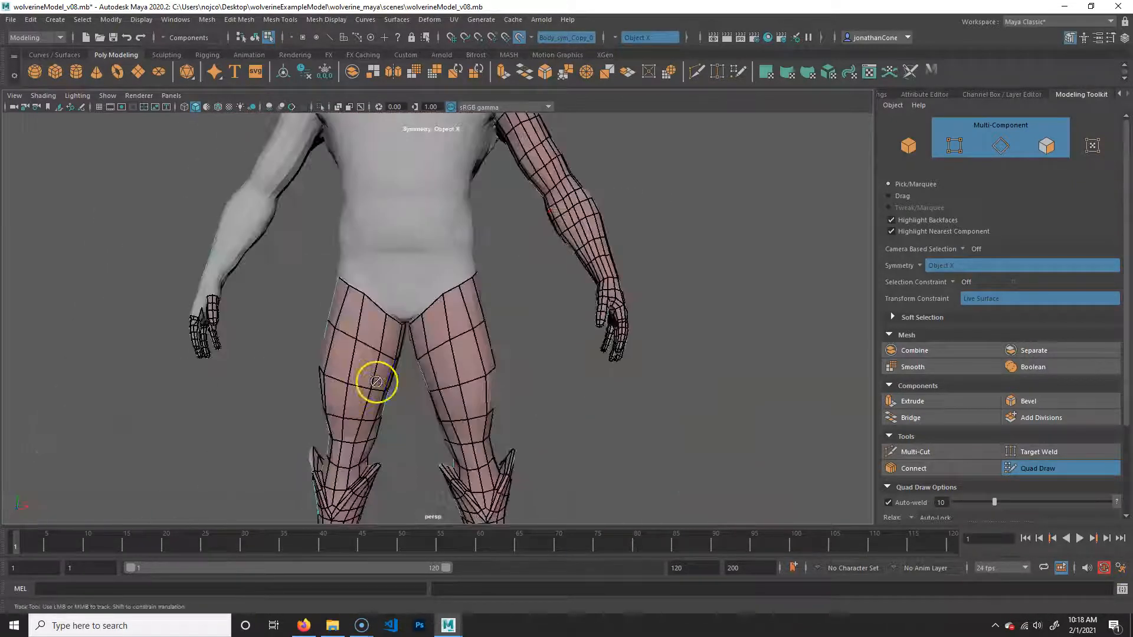
right_click_drag(483, 370, 539, 404, "alt")
middle_click_drag(539, 404, 541, 406, "alt")
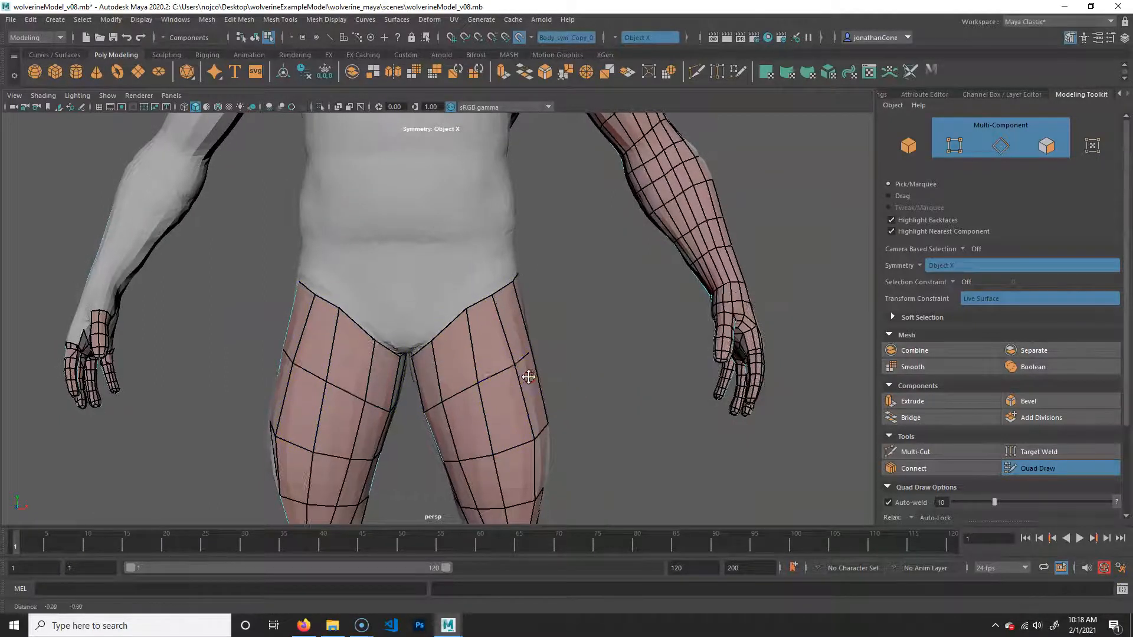
middle_click_drag(526, 380, 656, 371, "alt")
scroll(657, 372, "down", 3)
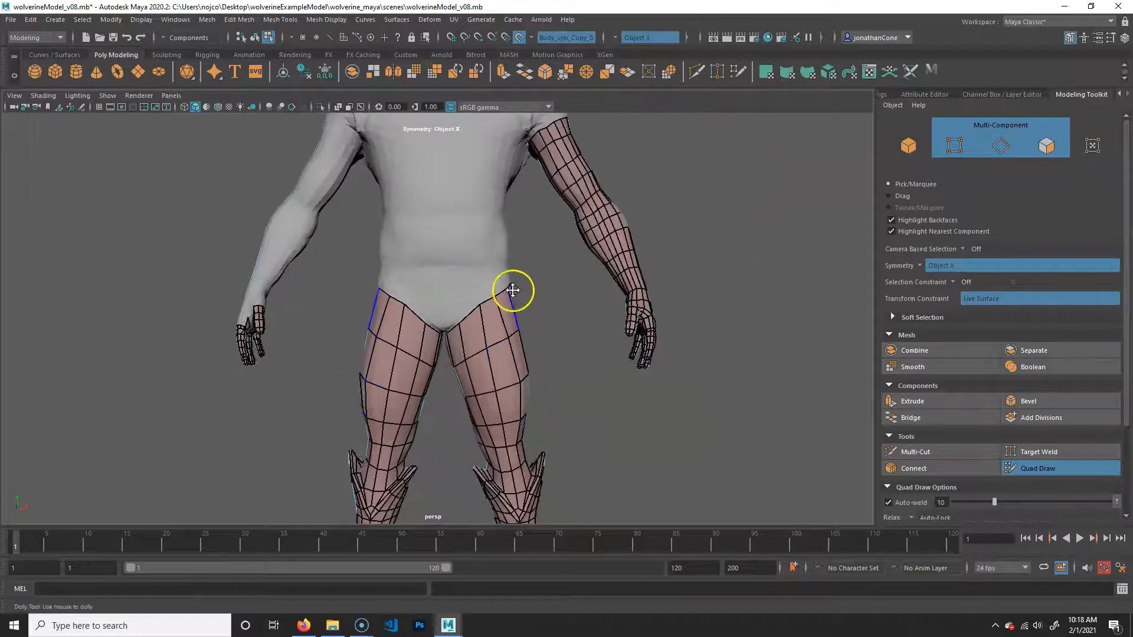
Step: Inspect the front of the shoulder and armpit where the upper-arm mesh ends against the sculpt
middle_click_drag(592, 189, 532, 373, "alt")
right_click_drag(385, 397, 523, 420, "alt")
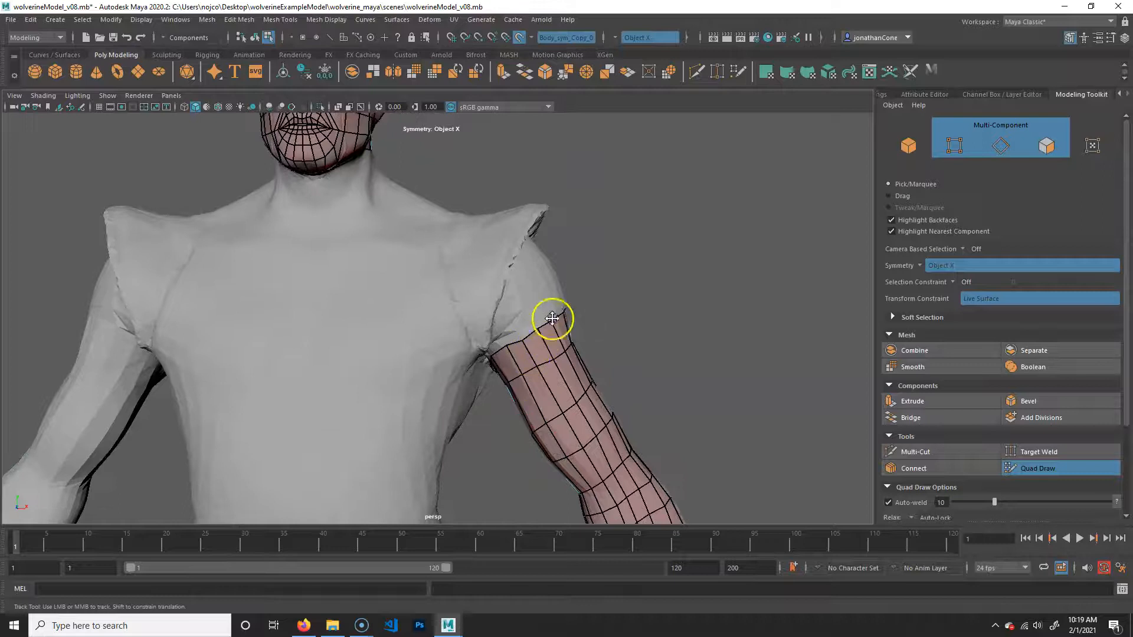
right_click_drag(562, 376, 488, 387, "alt")
left_click_drag(488, 387, 663, 465, "alt")
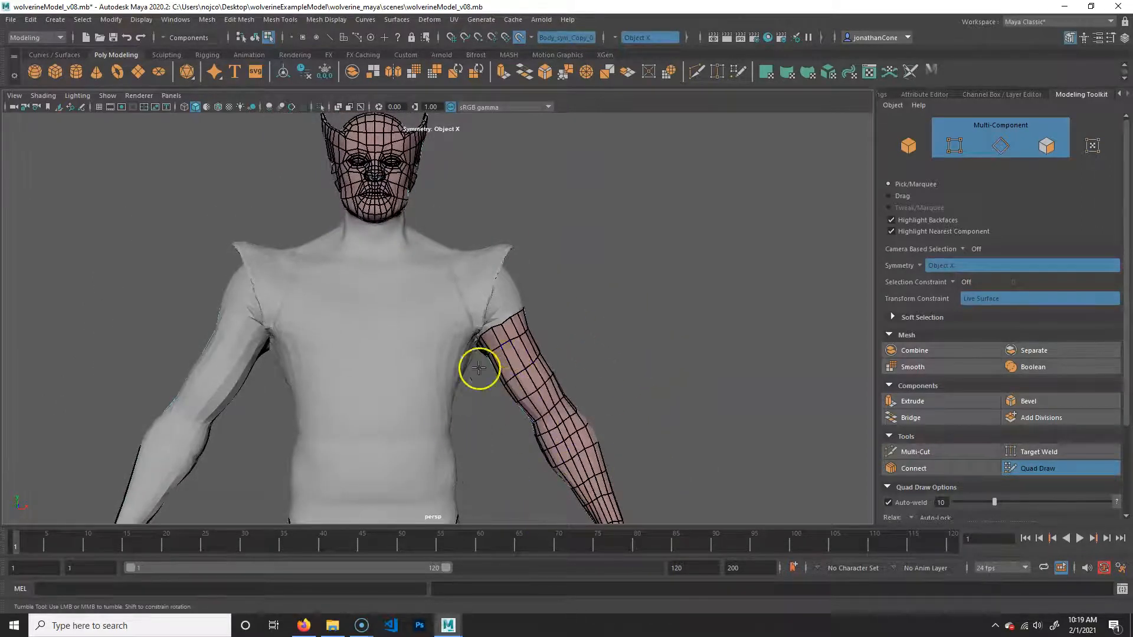
right_click_drag(314, 359, 531, 360, "alt")
middle_click_drag(531, 360, 490, 381, "alt")
right_click_drag(354, 401, 538, 410, "alt")
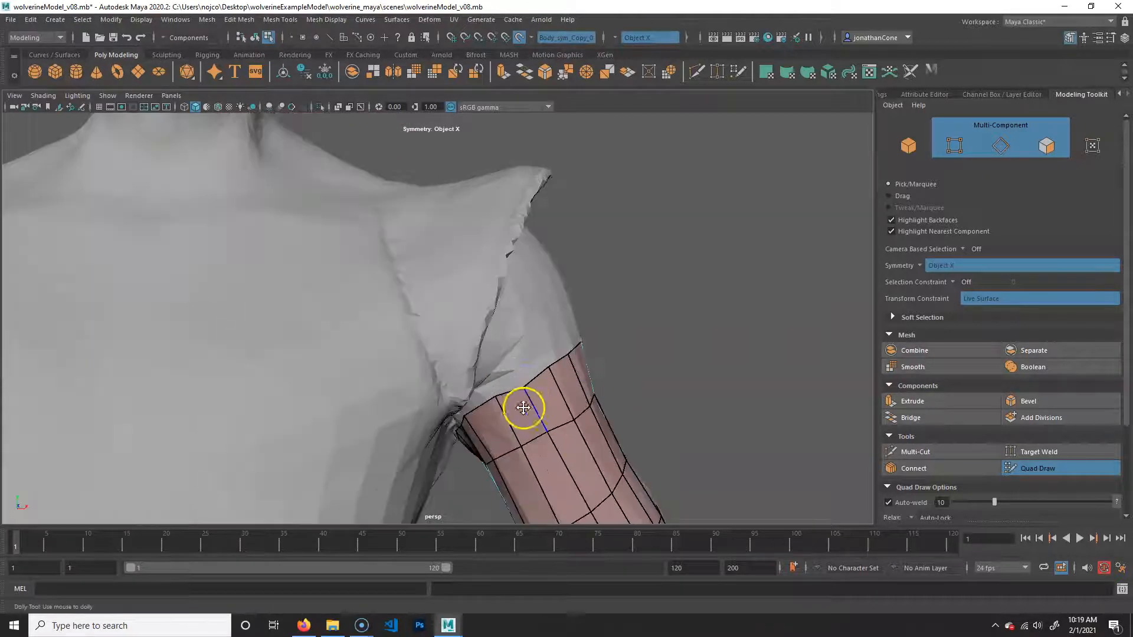
middle_click_drag(427, 449, 426, 416, "alt")
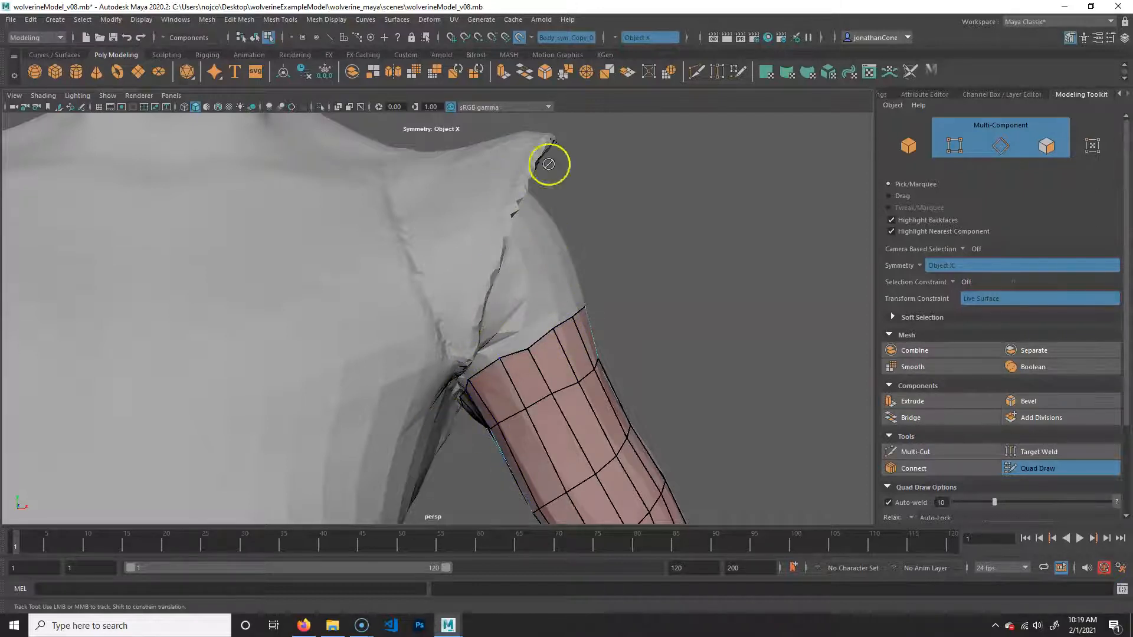
left_click_drag(439, 356, 561, 361, "alt")
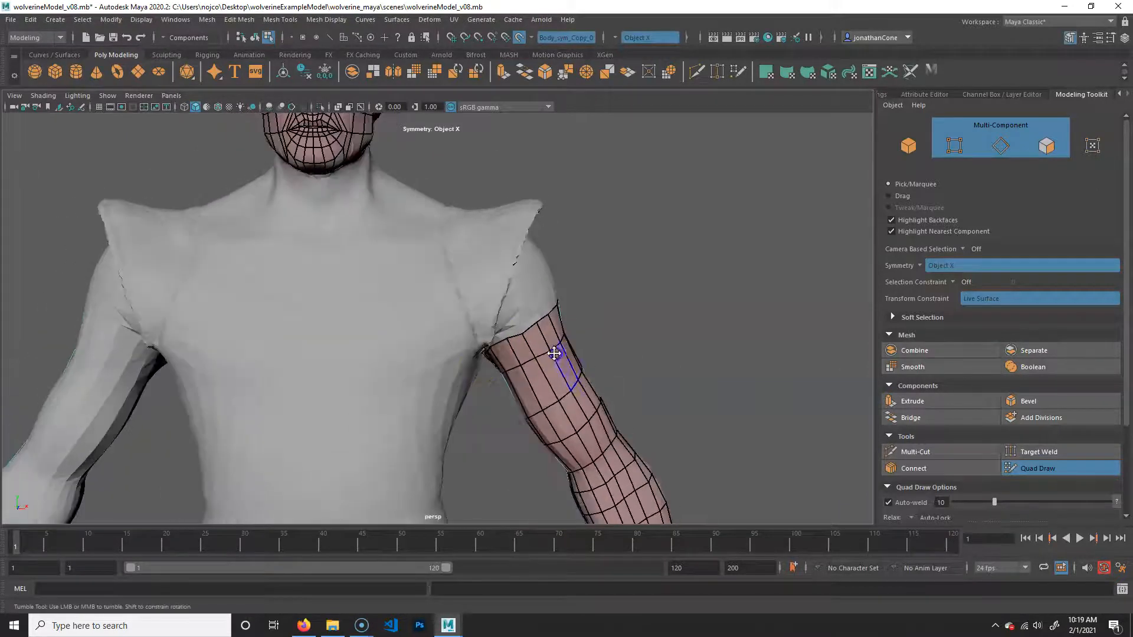
middle_click_drag(497, 359, 518, 350, "alt")
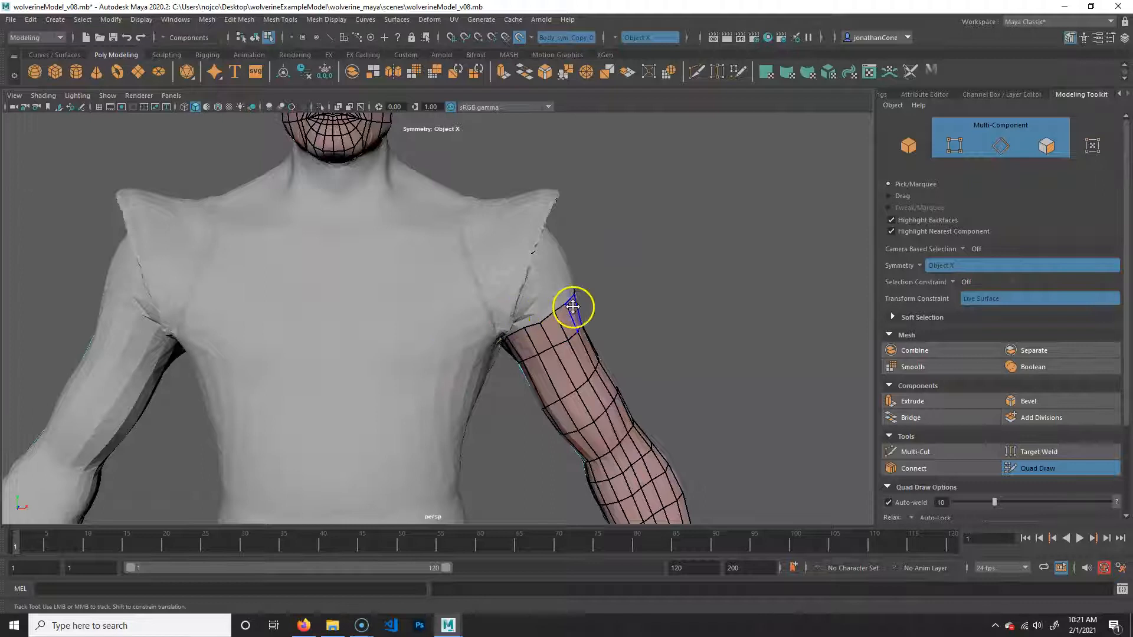
Step: Compare the upper-arm mesh's open border from the back, side and front of the shoulder
left_click_drag(732, 409, 280, 319, "alt")
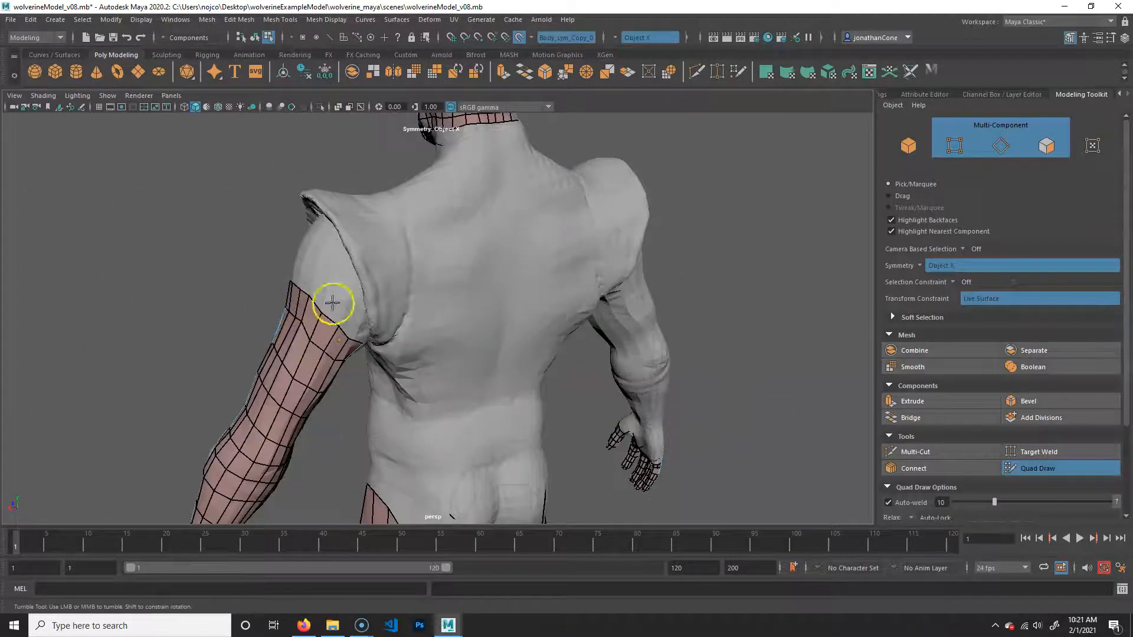
left_click_drag(355, 329, 431, 407, "alt")
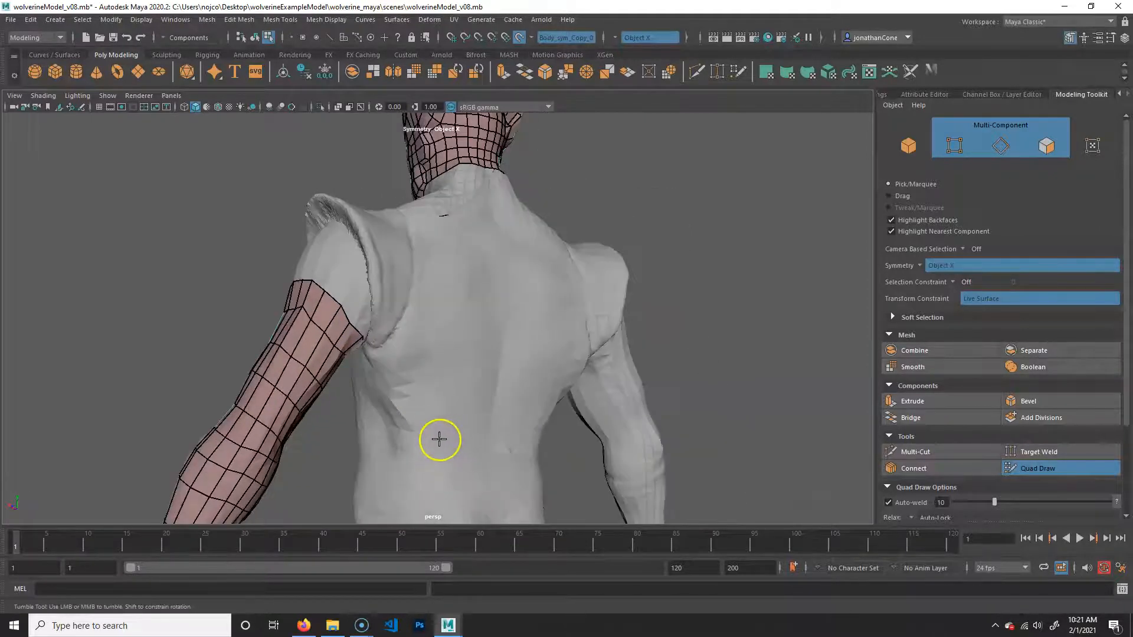
right_click_drag(306, 357, 374, 394, "alt")
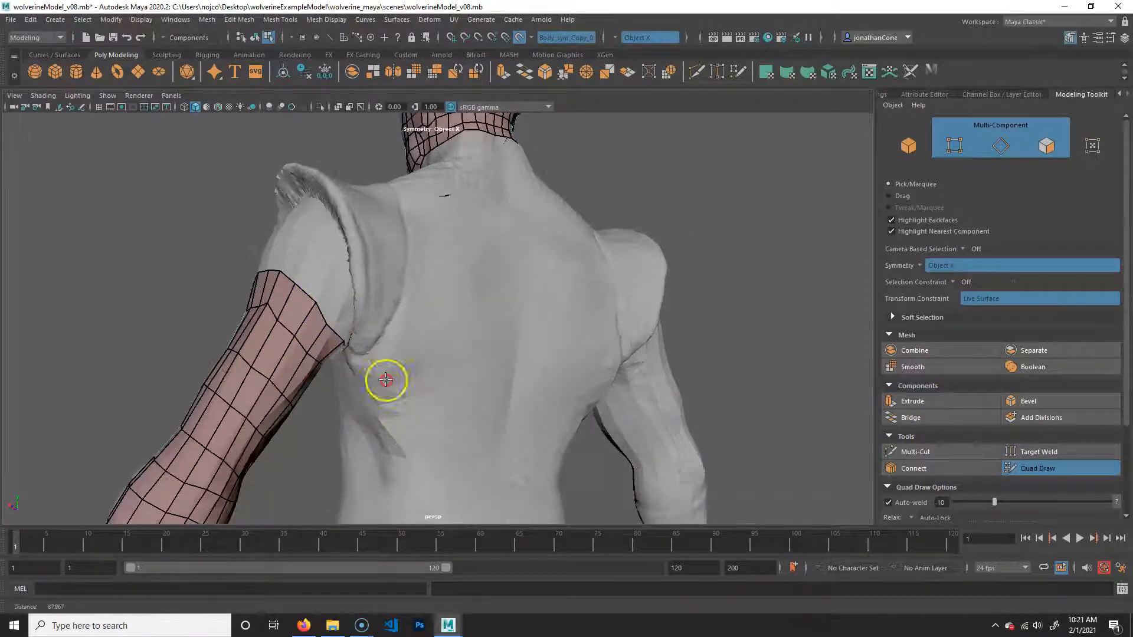
left_click_drag(401, 410, 526, 331, "alt")
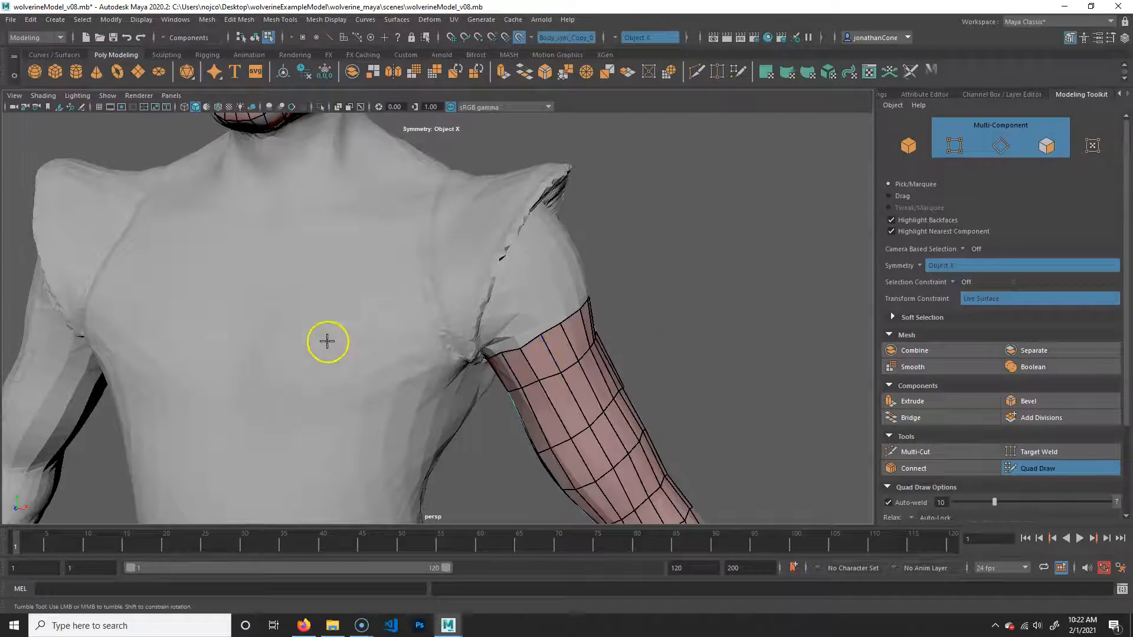
left_click_drag(327, 343, 301, 346, "alt")
left_click_drag(602, 390, 409, 413, "alt")
left_click_drag(425, 362, 238, 359, "alt")
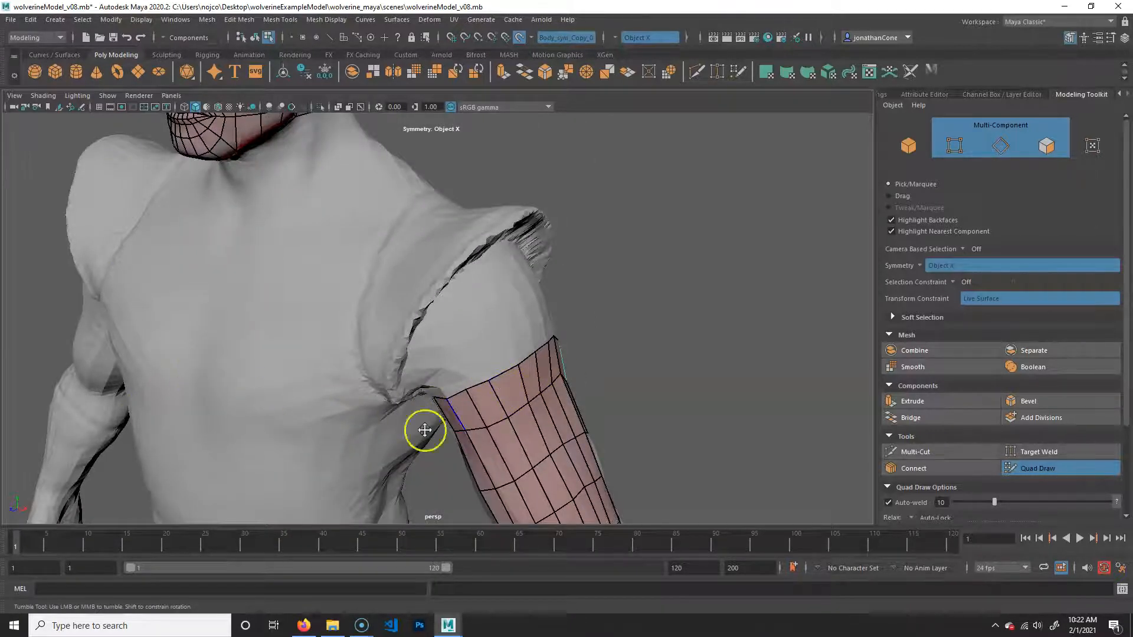
left_click_drag(643, 392, 455, 378, "alt")
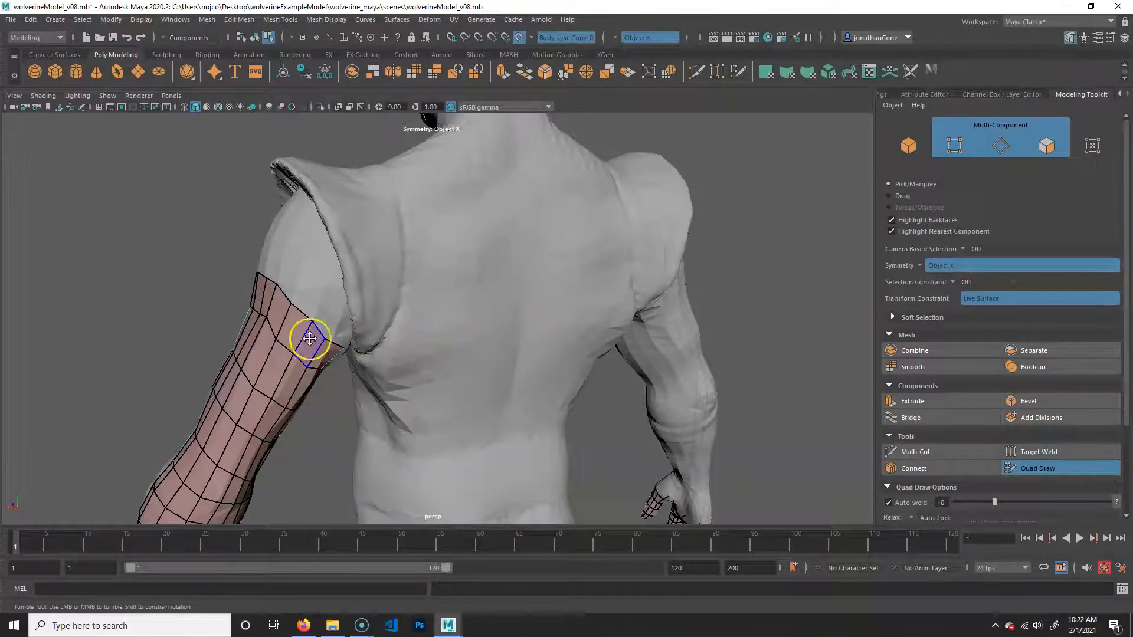
left_click_drag(486, 360, 455, 382, "alt")
scroll(382, 388, "up", 3)
left_click_drag(399, 404, 346, 382, "alt")
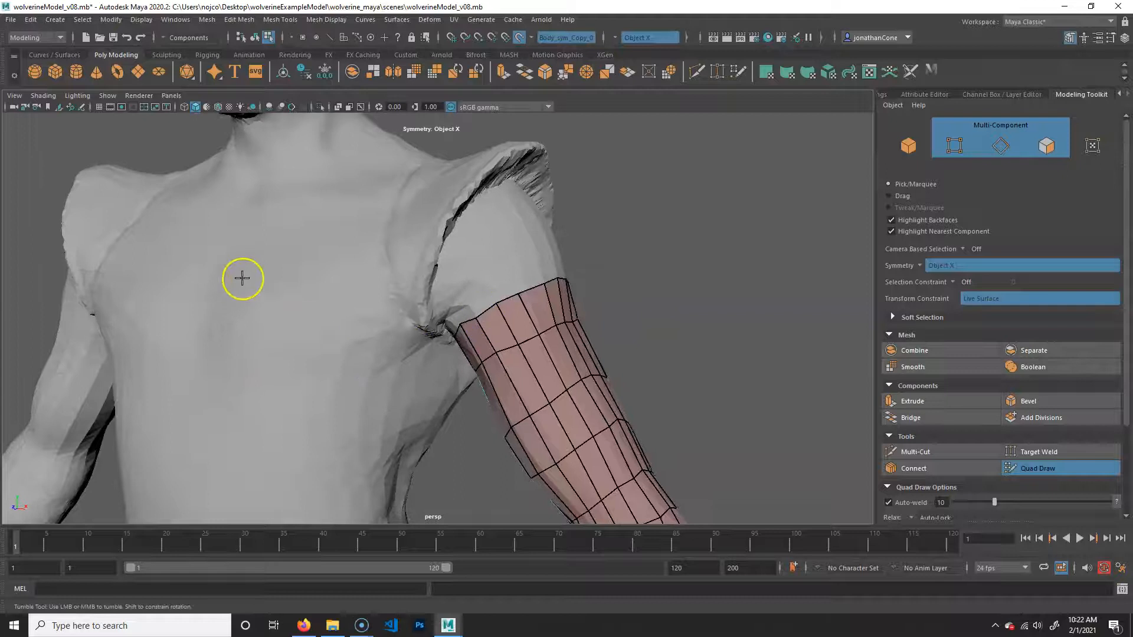
mouse_move(577, 282)
left_mouse_down("alt")
mouse_move(606, 281)
mouse_move(565, 337)
mouse_move(561, 298)
left_mouse_up("alt")
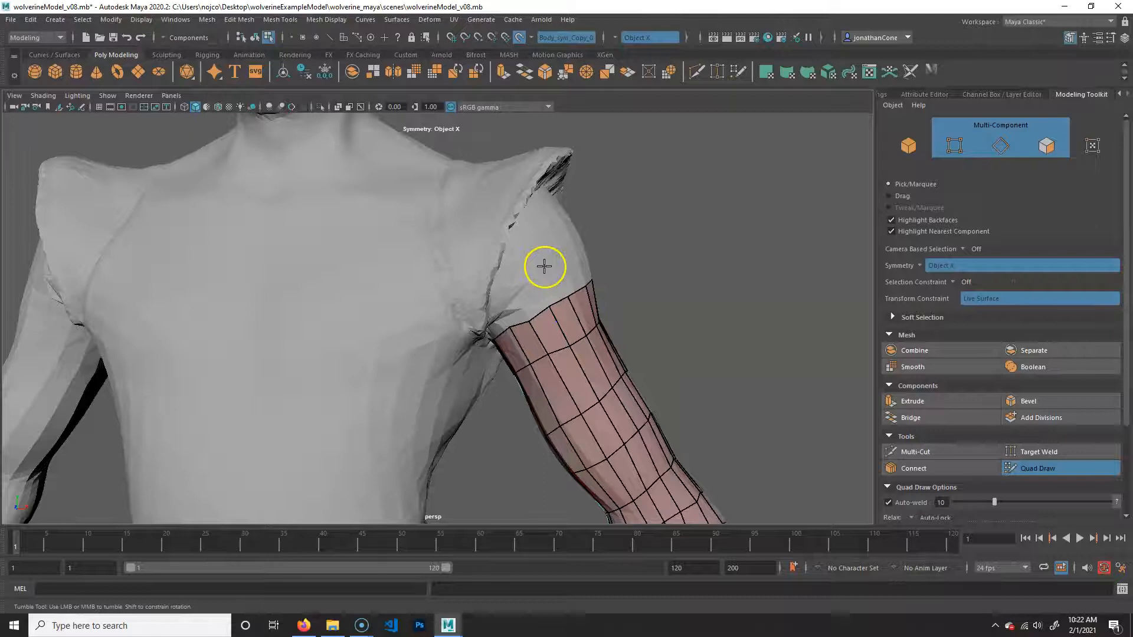
left_click_drag(593, 305, 500, 366, "alt")
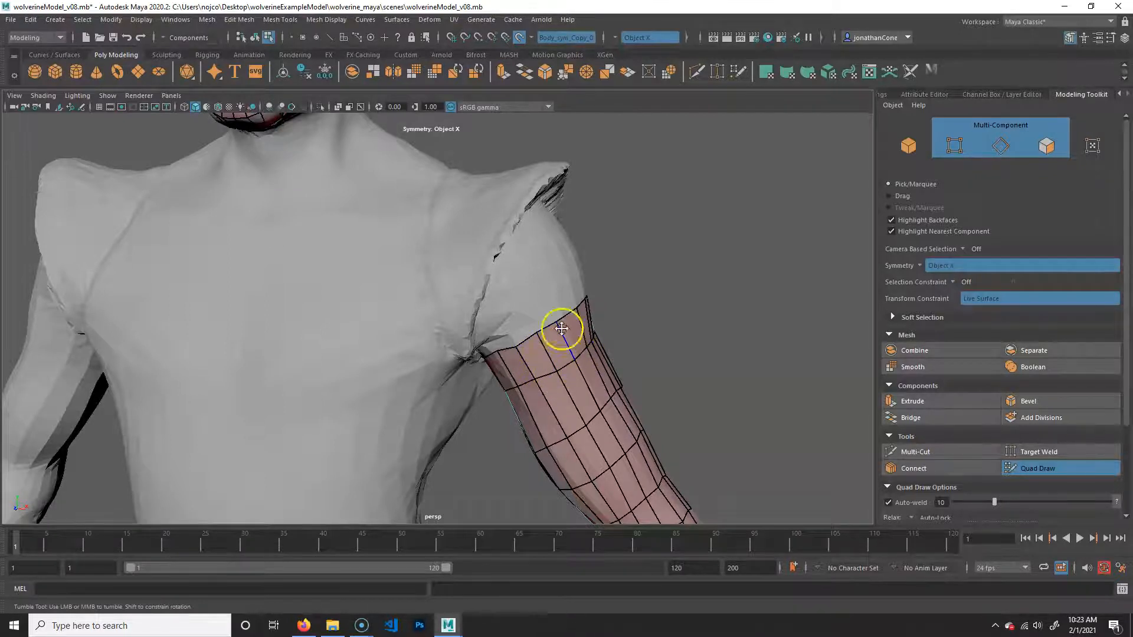
Step: Lower the border vertices on the outer side of the upper arm to form a downward-curving edge below the shoulder
mouse_move(653, 339)
left_mouse_down("alt")
mouse_move(693, 332)
mouse_move(400, 354)
mouse_move(534, 330)
mouse_move(395, 393)
mouse_move(423, 372)
mouse_move(425, 388)
mouse_move(409, 398)
mouse_move(445, 407)
left_mouse_up("alt")
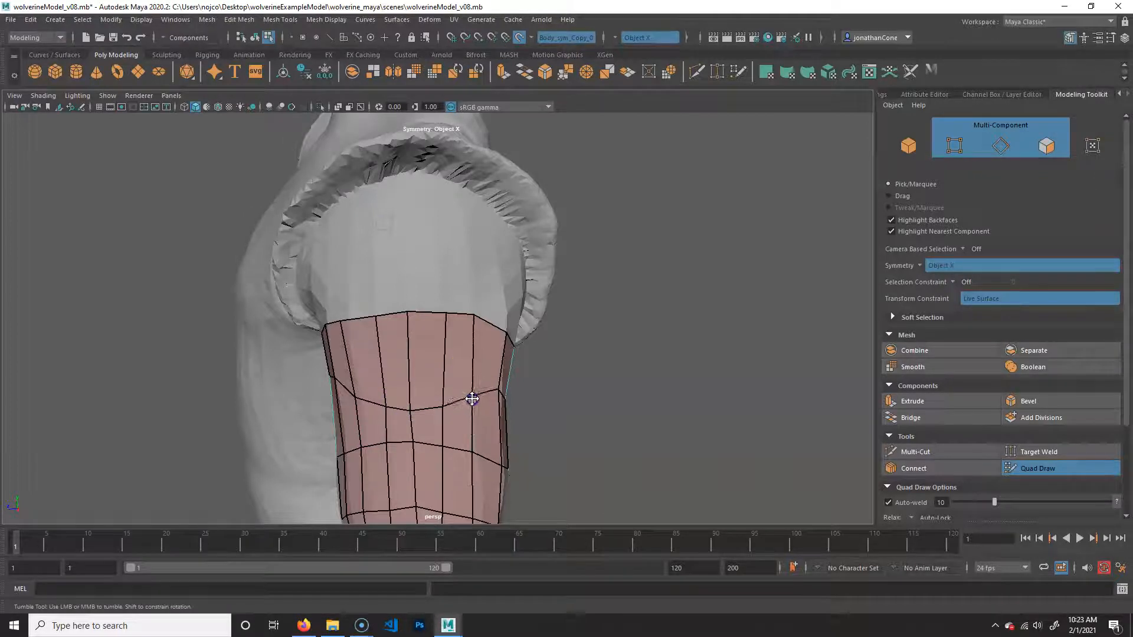
left_click_drag(472, 314, 469, 352)
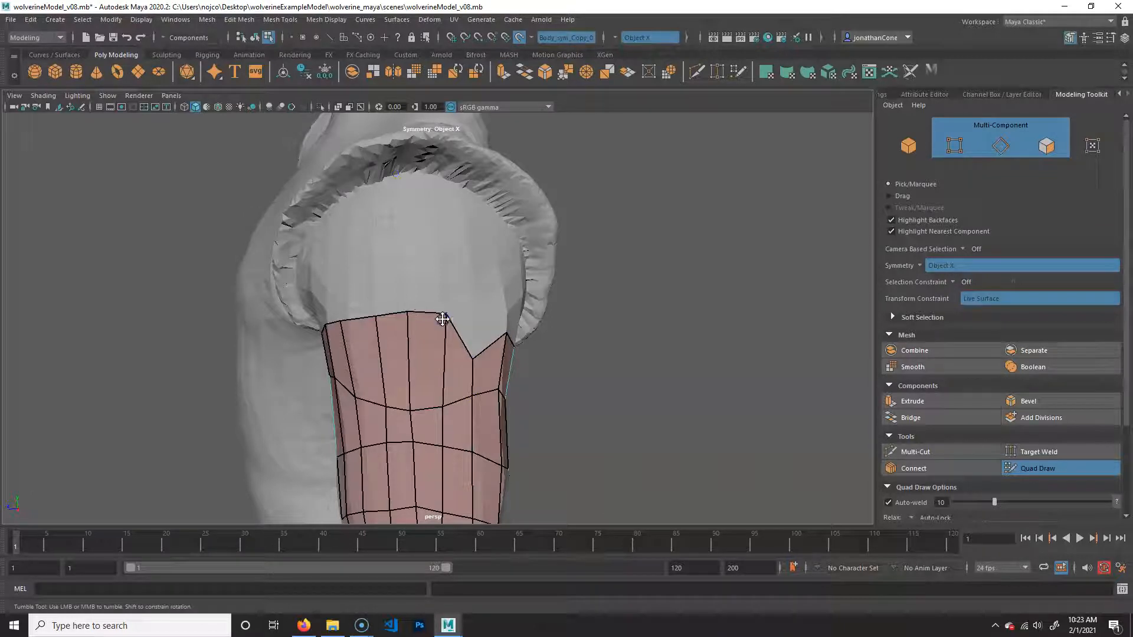
left_click_drag(443, 317, 439, 372)
left_click_drag(408, 314, 404, 368)
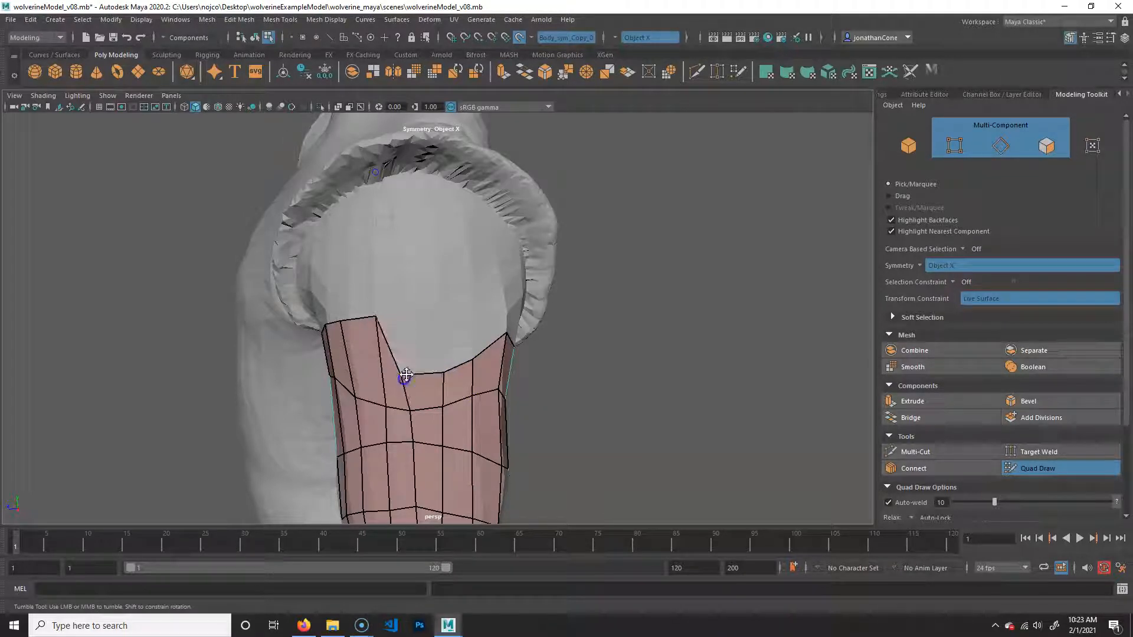
left_click_drag(374, 319, 379, 370)
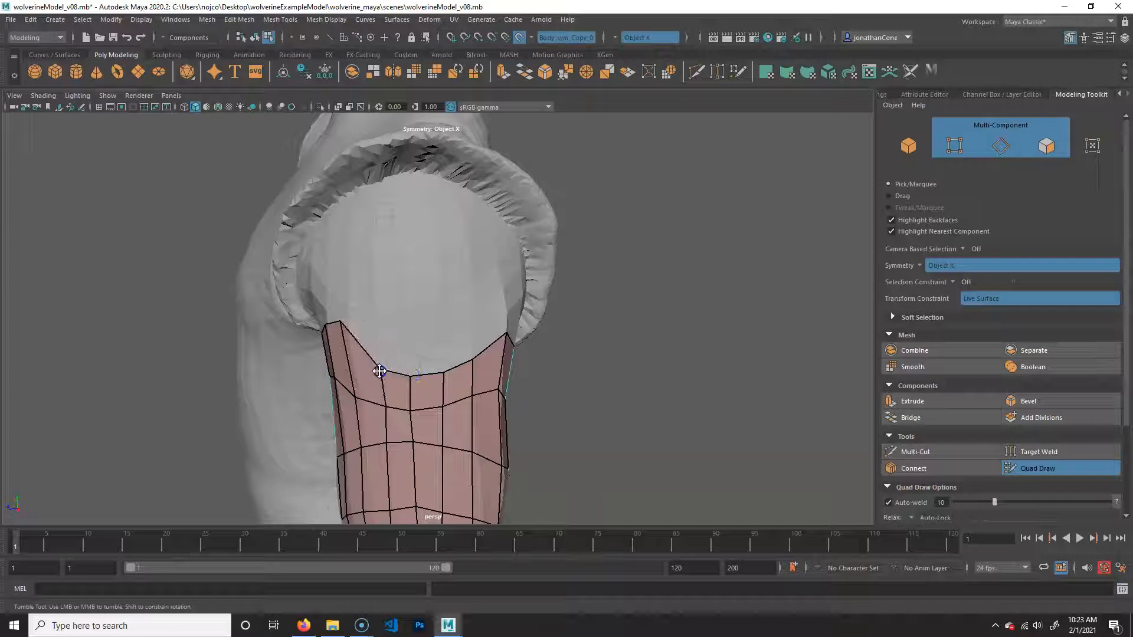
left_click_drag(331, 322, 325, 326)
Step: Raise the lowest vertices of the upper-arm border slightly to flatten the curve below the shoulder
mouse_move(384, 373)
left_mouse_down()
mouse_move(502, 372)
mouse_move(470, 374)
mouse_move(691, 298)
mouse_move(630, 322)
left_mouse_up()
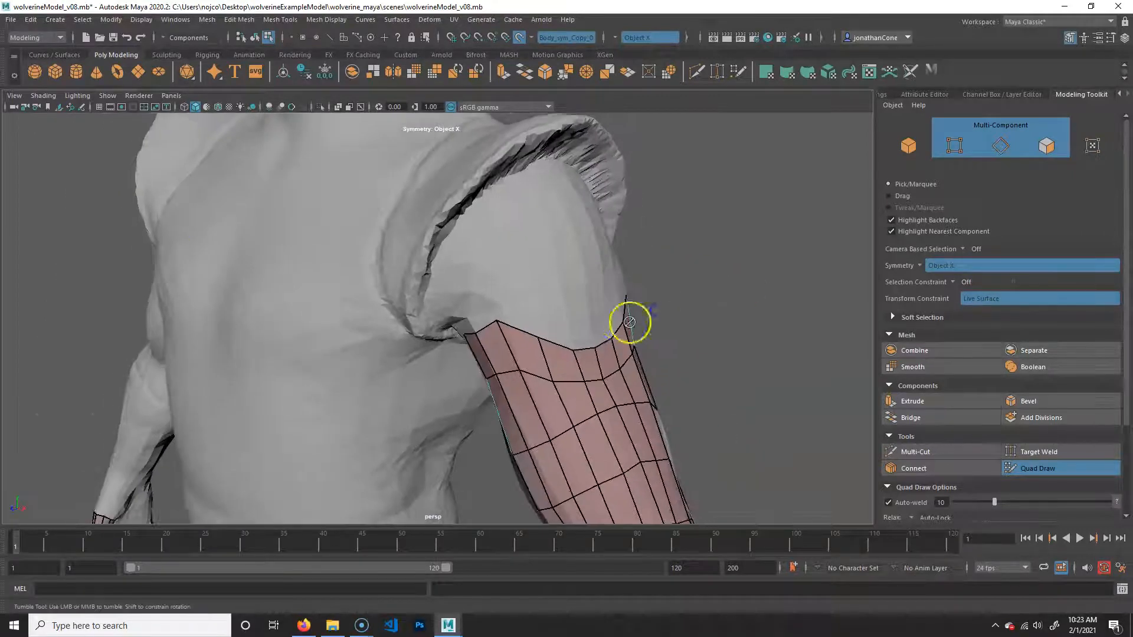
left_click(579, 353)
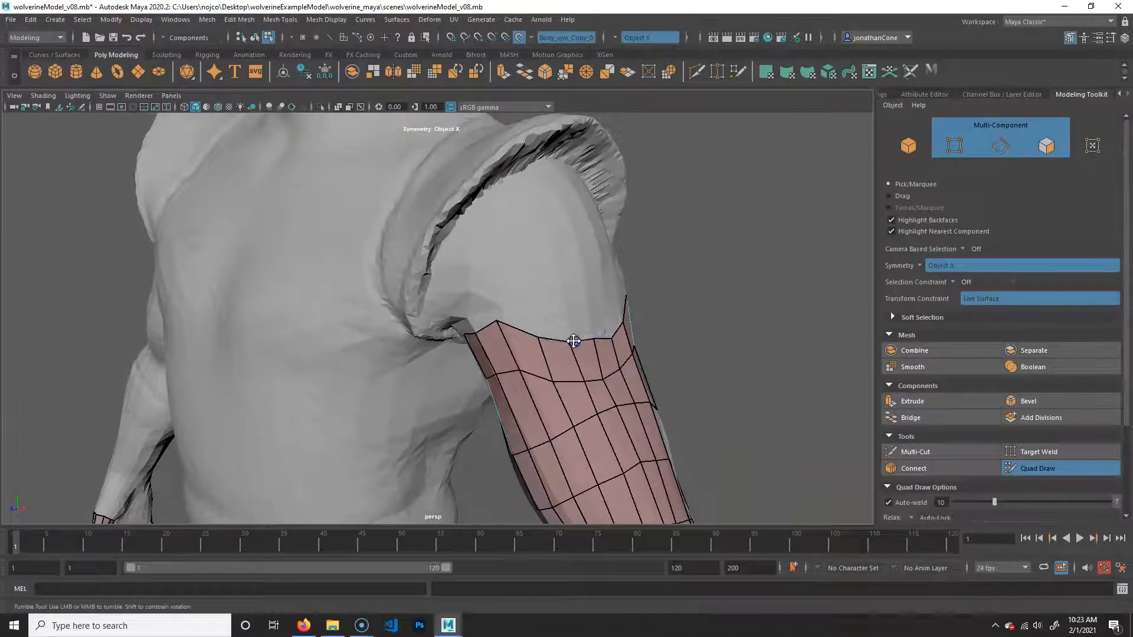
left_click_drag(624, 322, 646, 305, "alt")
left_click_drag(630, 192, 638, 197, "alt")
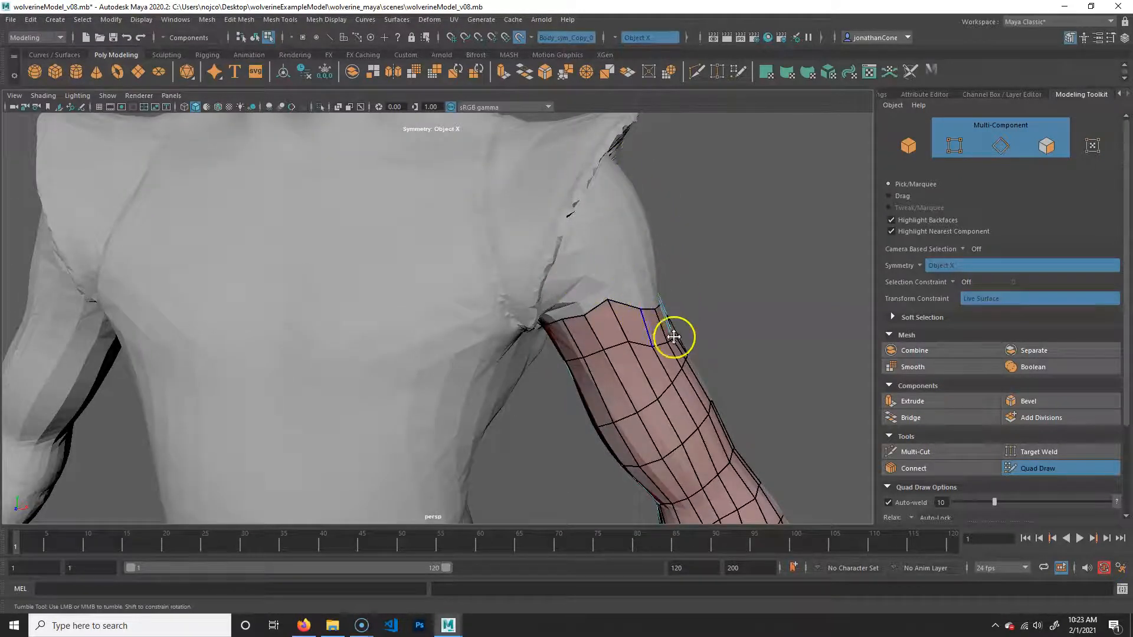
Step: Review the arm's edge loops and reshaped upper border from the front, back and outer side
left_click_drag(675, 331, 516, 375, "alt")
left_click_drag(501, 307, 580, 409, "alt")
left_click_drag(619, 489, 645, 478, "alt")
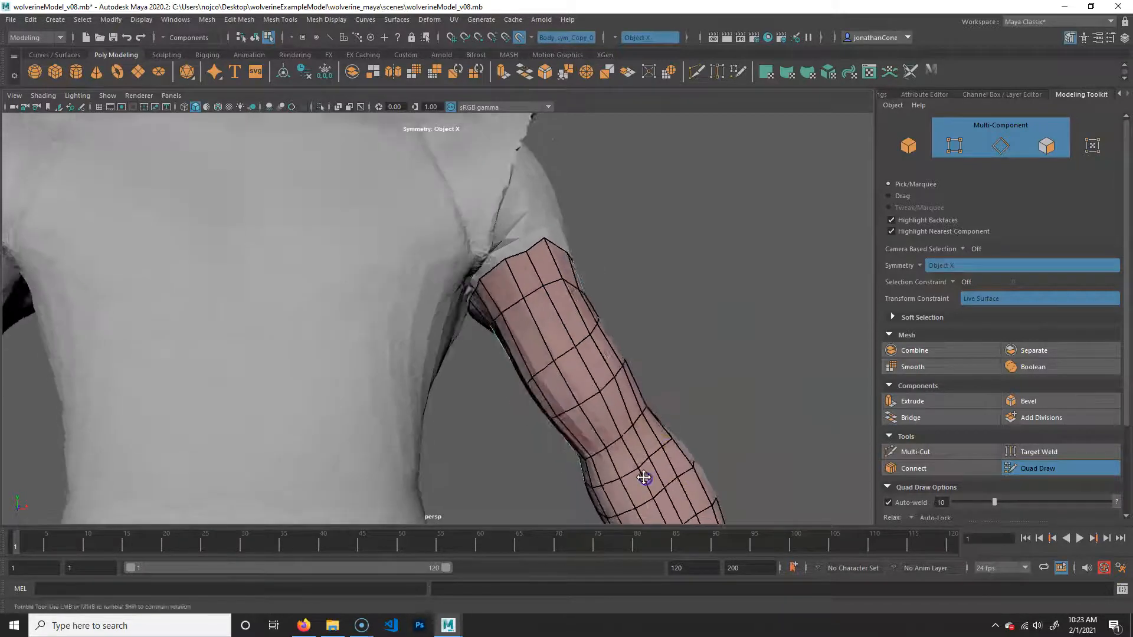
right_click_drag(645, 478, 510, 455, "alt")
middle_click_drag(604, 493, 597, 480, "alt")
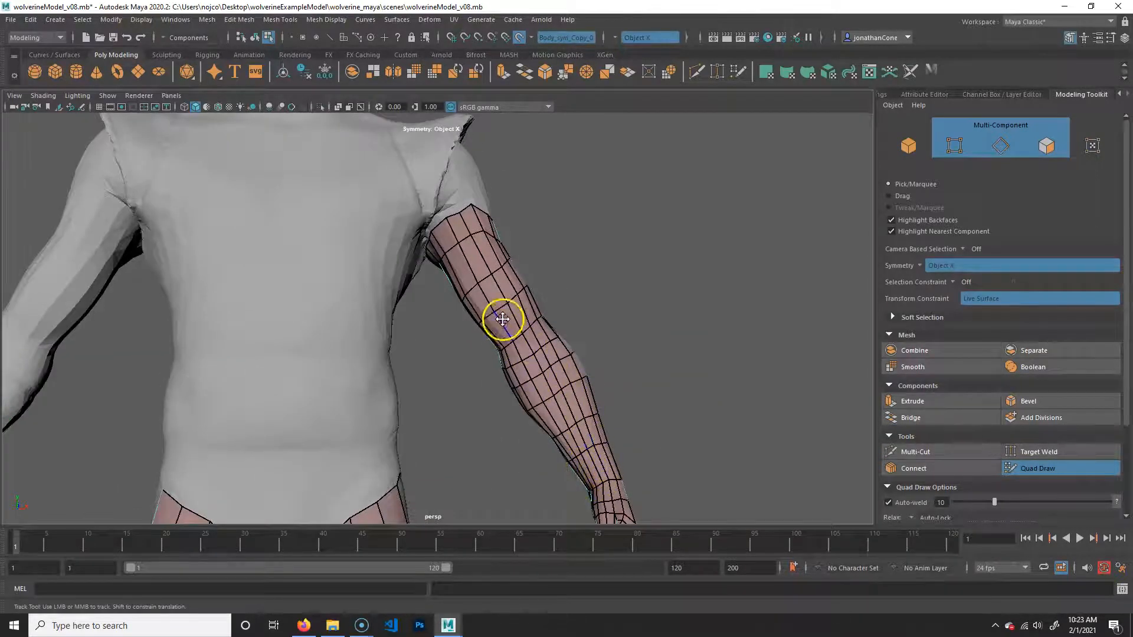
left_click_drag(612, 448, 307, 457, "alt")
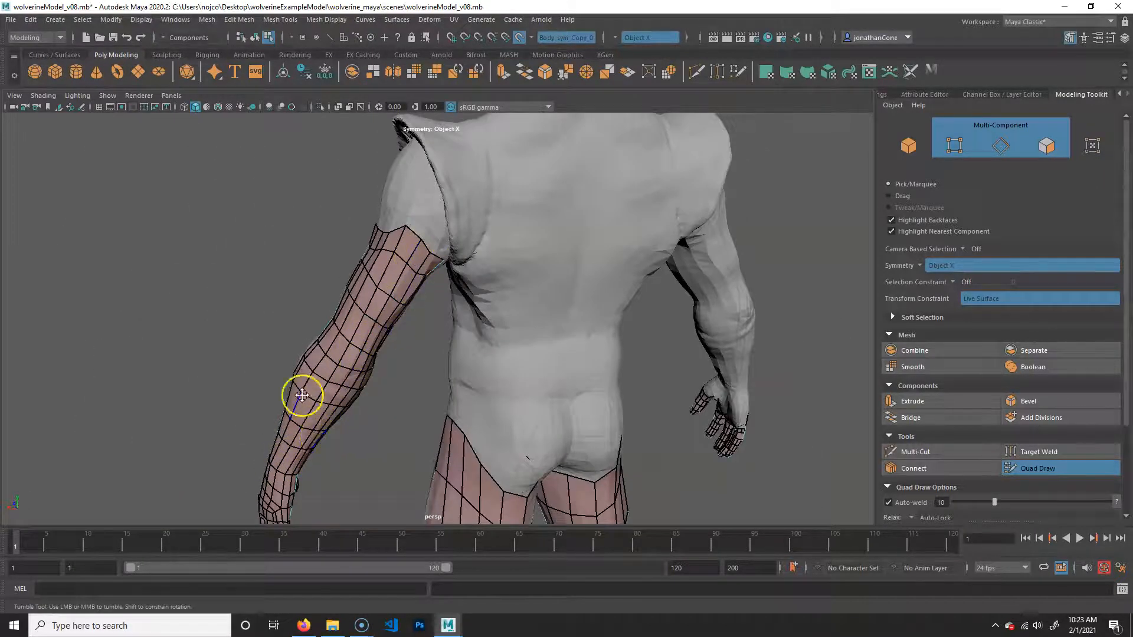
left_click_drag(301, 395, 417, 405, "alt")
right_click_drag(417, 404, 444, 371, "alt")
middle_click_drag(444, 370, 458, 373, "alt")
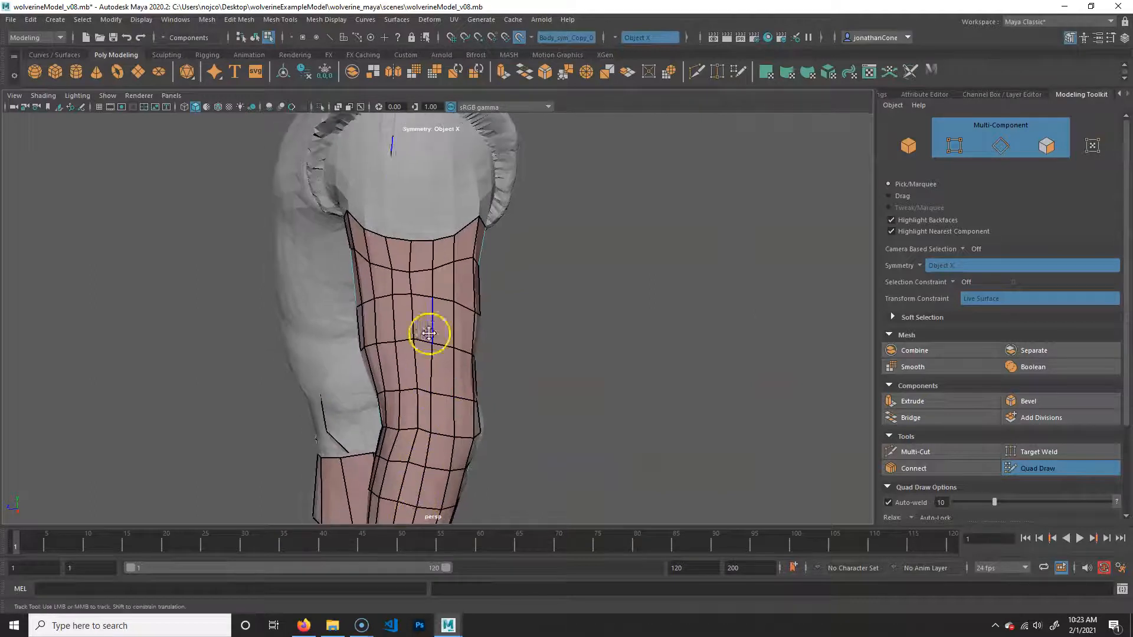
middle_click_drag(370, 322, 375, 395, "alt")
right_click_drag(375, 395, 460, 390, "alt")
middle_click_drag(461, 389, 463, 394, "alt")
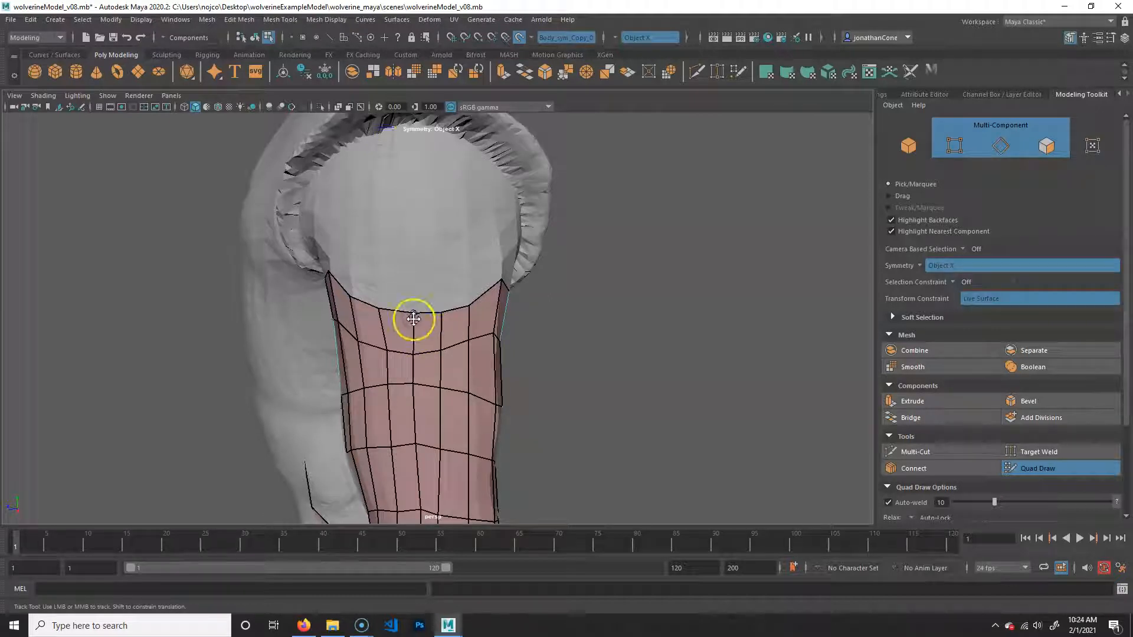
middle_click_drag(415, 320, 419, 316, "alt")
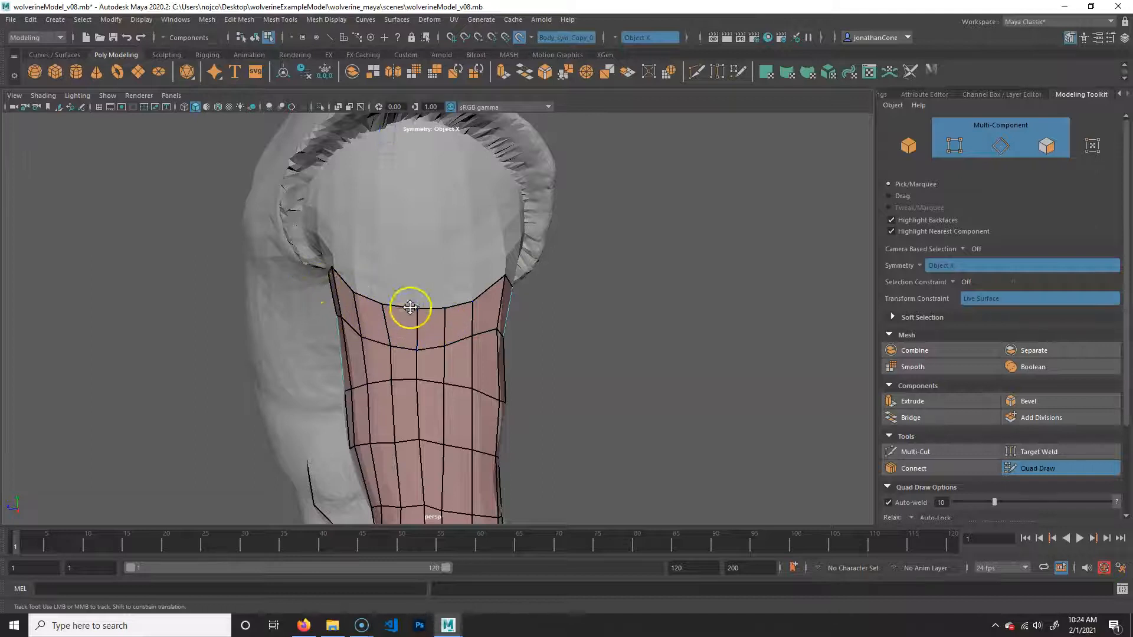
middle_click_drag(423, 337, 386, 346, "alt")
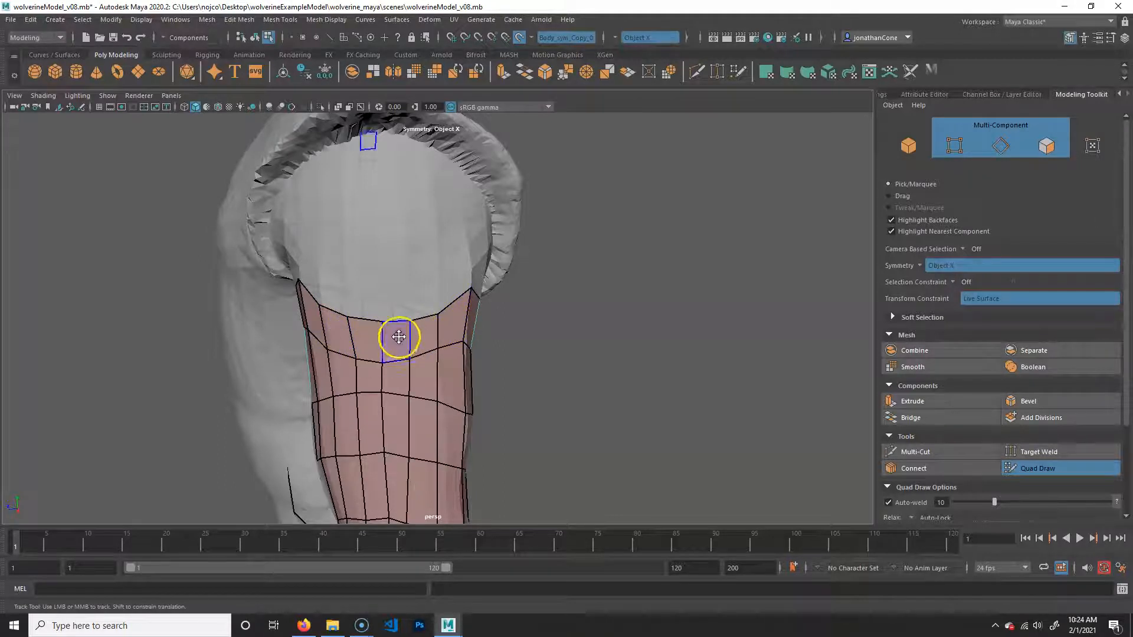
Step: Adjust the border vertices along the outer and back sides of the upper arm
left_click_drag(446, 334, 362, 372, "alt")
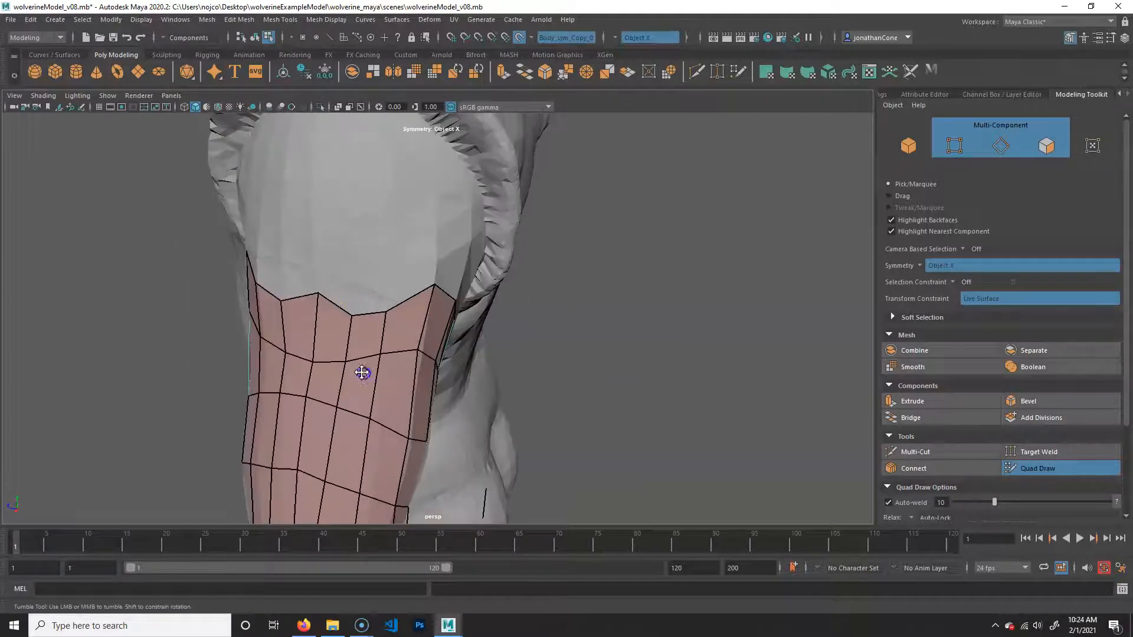
left_click_drag(388, 301, 365, 274, "alt")
left_click(341, 241)
left_click_drag(302, 256, 326, 263, "alt")
left_click_drag(325, 221, 385, 292)
left_click_drag(286, 230, 294, 233, "alt")
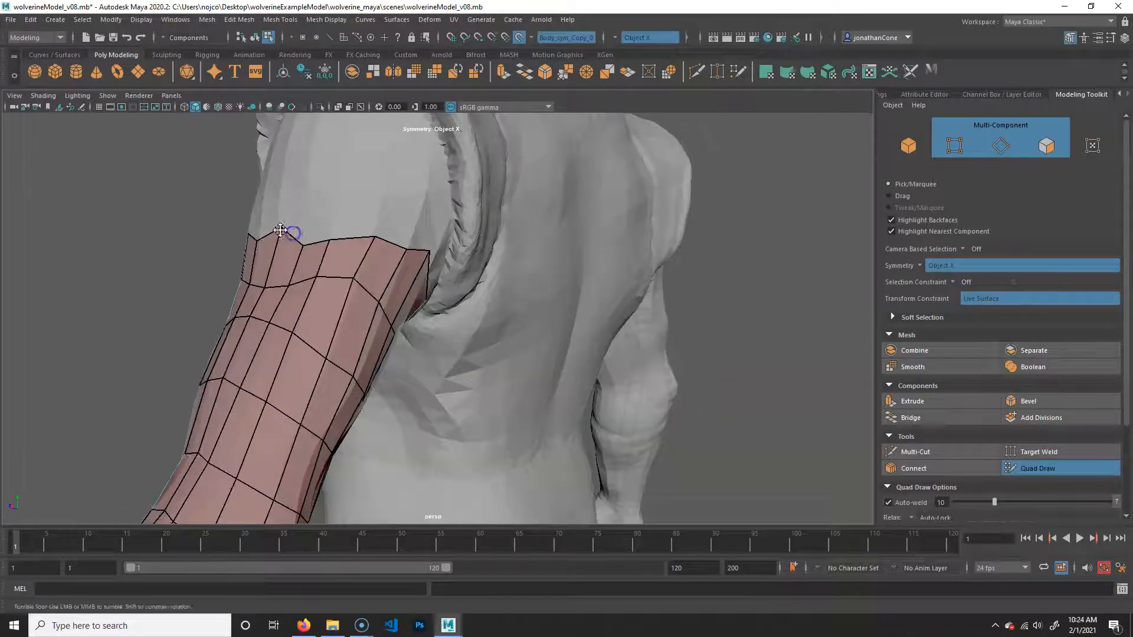
Step: Add a quad rising from the upper-arm border at the front of the shoulder, just above the armpit
left_click_drag(422, 239, 542, 218, "alt")
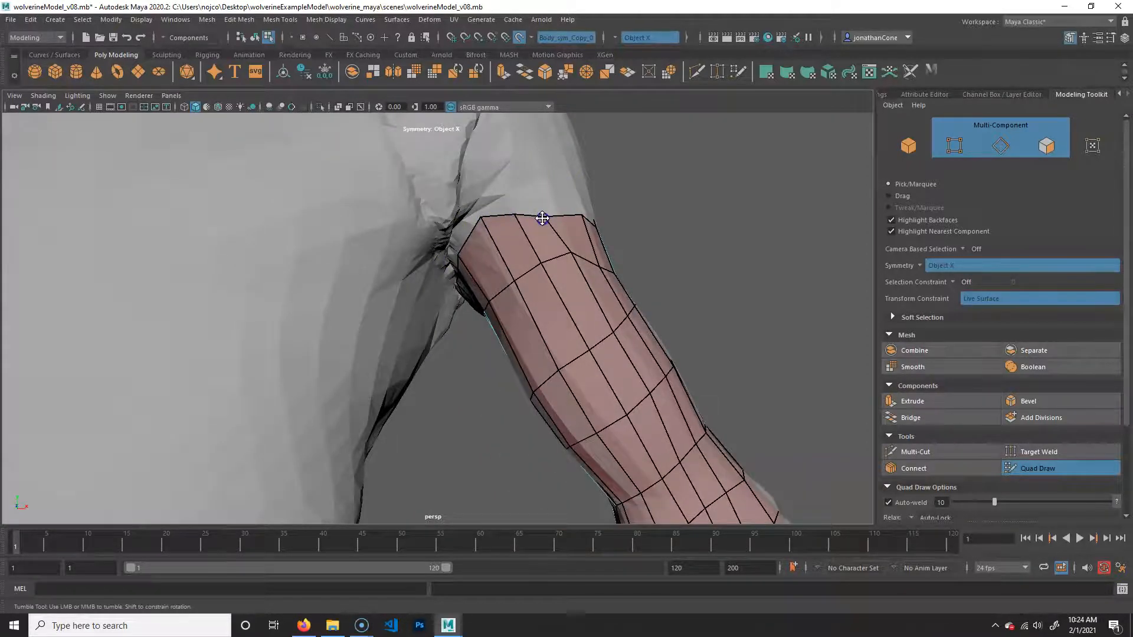
left_click_drag(565, 282, 409, 328, "alt")
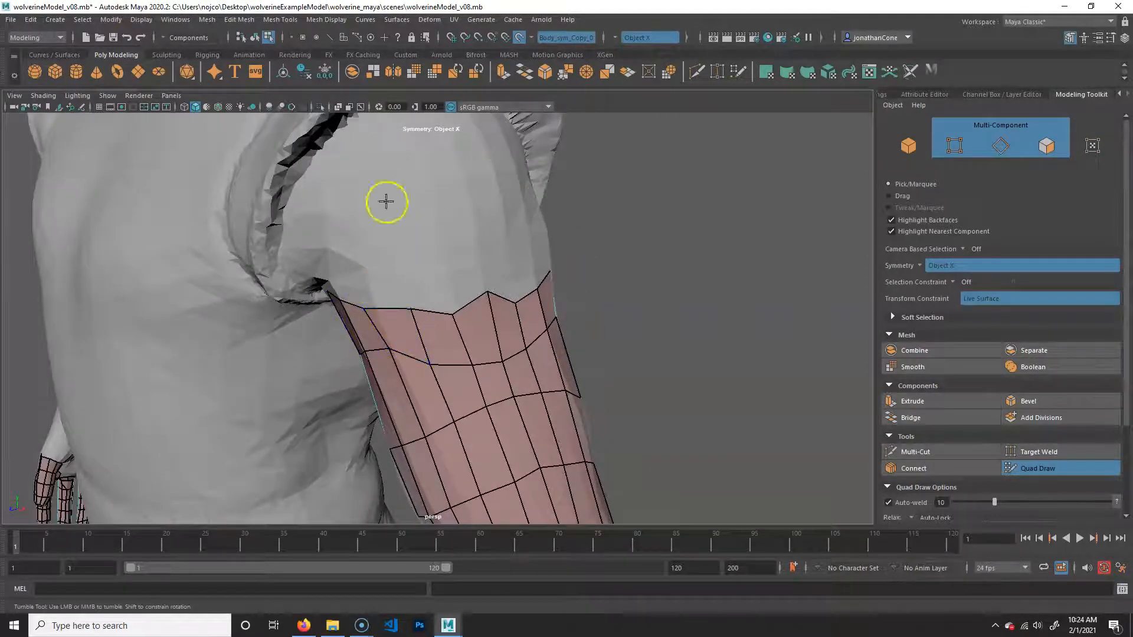
left_click_drag(572, 304, 544, 261, "alt")
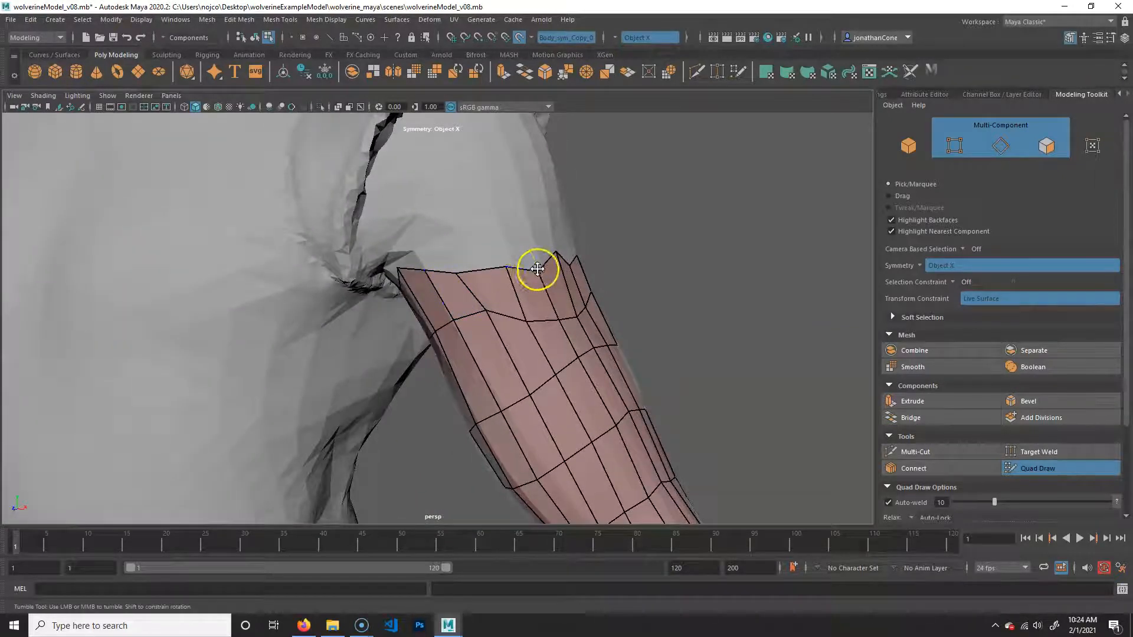
left_click_drag(379, 260, 441, 258, "alt")
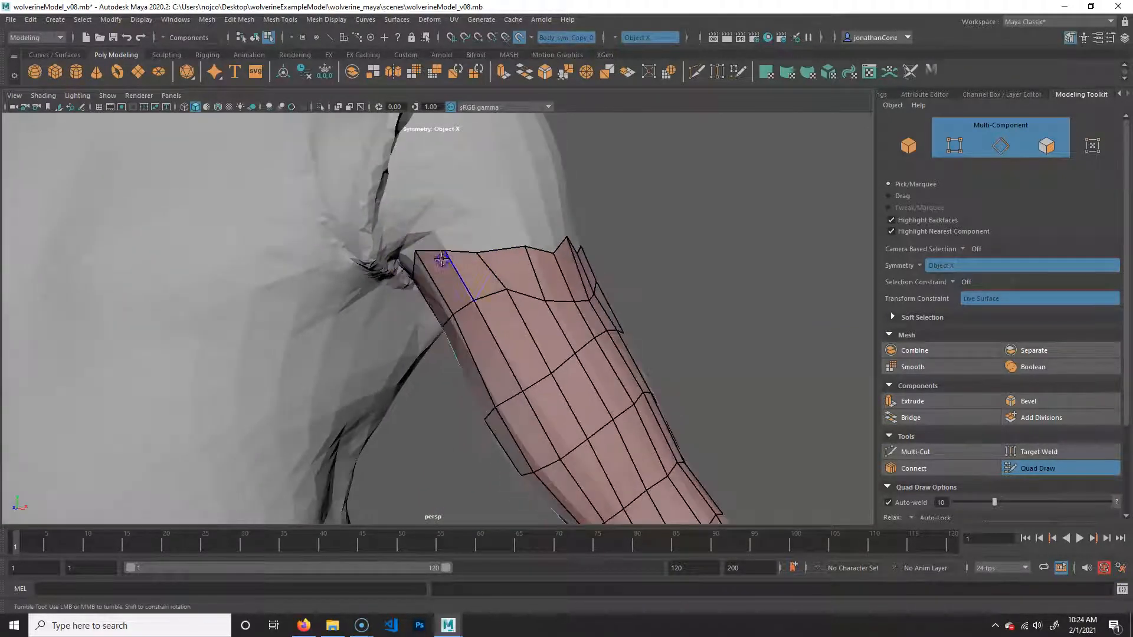
left_click(412, 185)
left_click(453, 195, "shift")
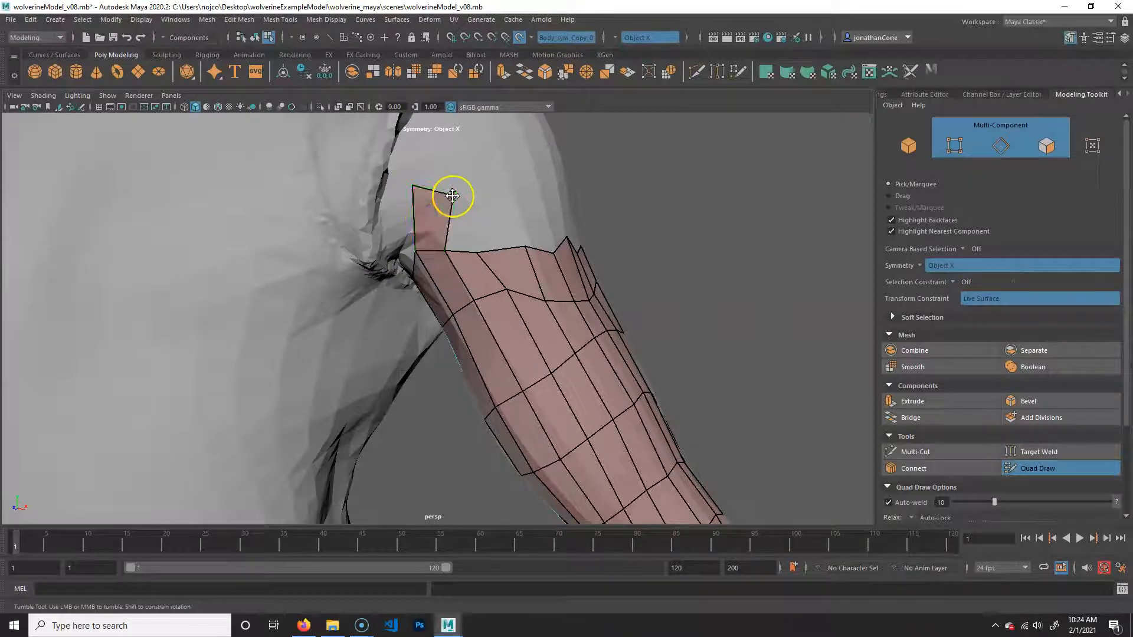
left_click_drag(446, 187, 478, 158, "alt")
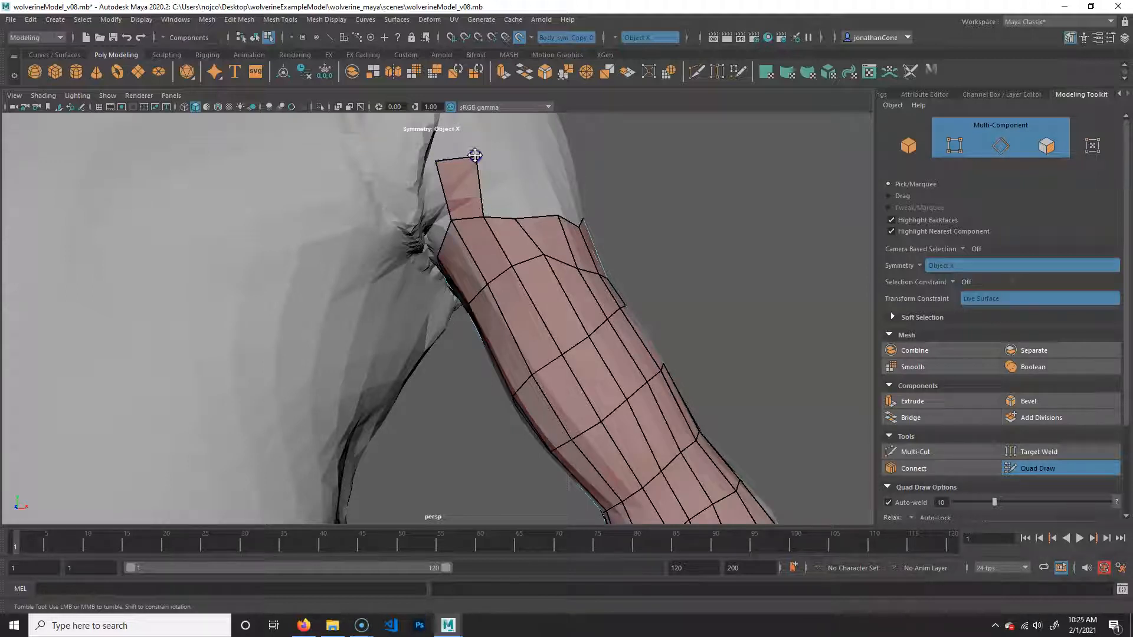
Step: Add a matching quad rising from the upper-arm border at the back of the shoulder, above the armpit
left_click_drag(636, 258, 468, 273, "alt")
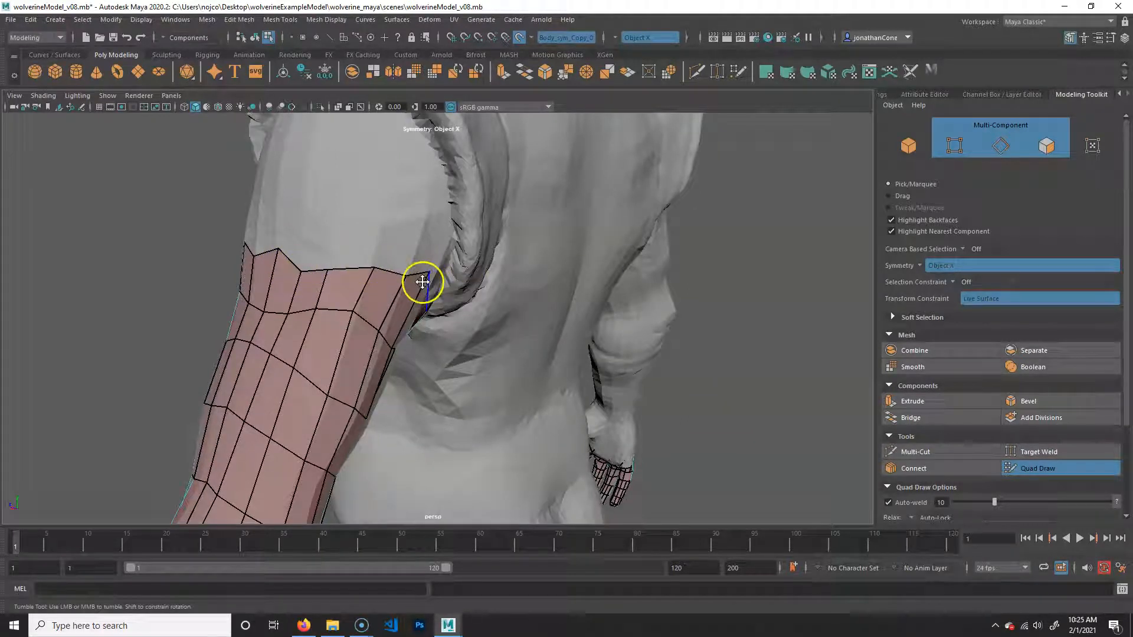
left_click_drag(422, 281, 380, 202, "alt")
left_click(386, 229, "shift")
left_click_drag(417, 246, 375, 273, "alt")
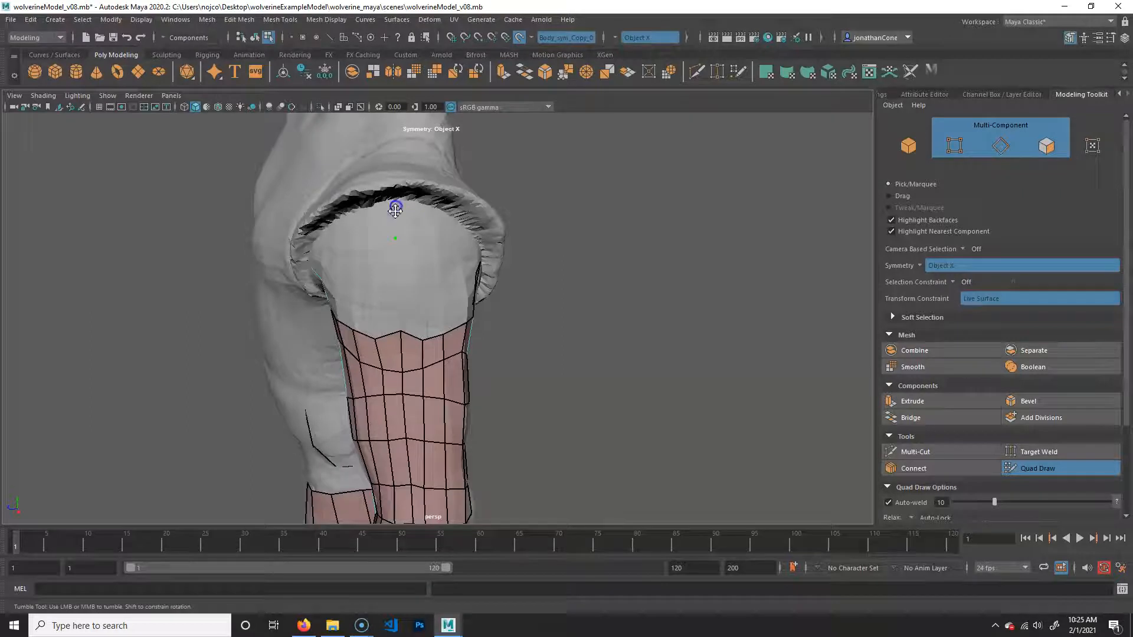
Step: Bridge the front and back quads over the top of the shoulder with two long quads meeting at its peak
left_click_drag(392, 228, 436, 206, "alt")
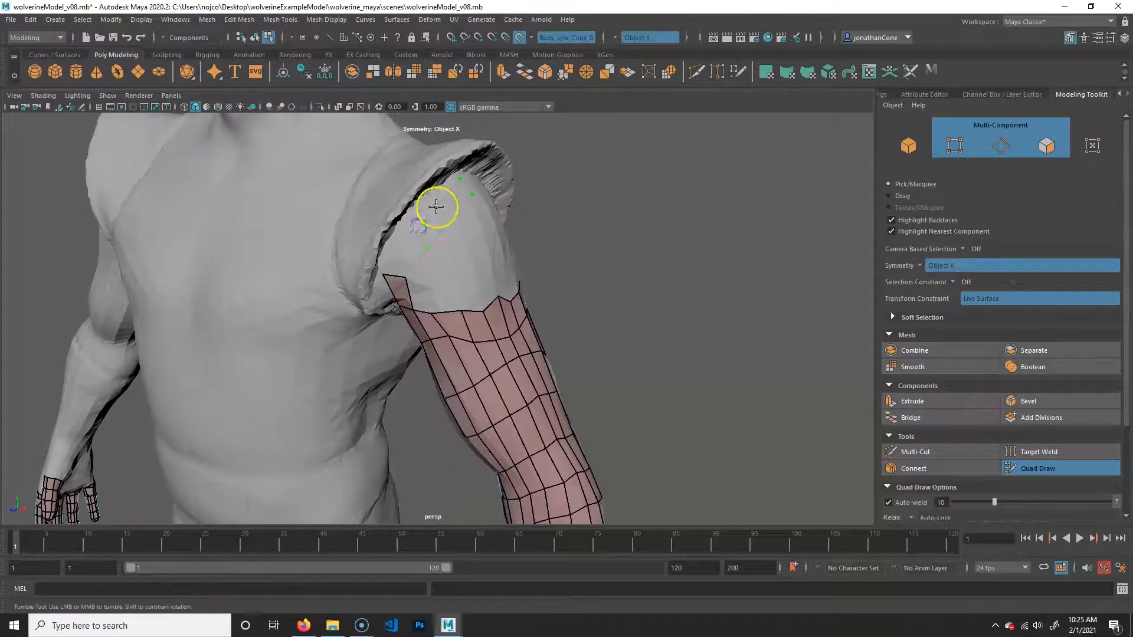
left_click_drag(562, 266, 406, 223, "alt")
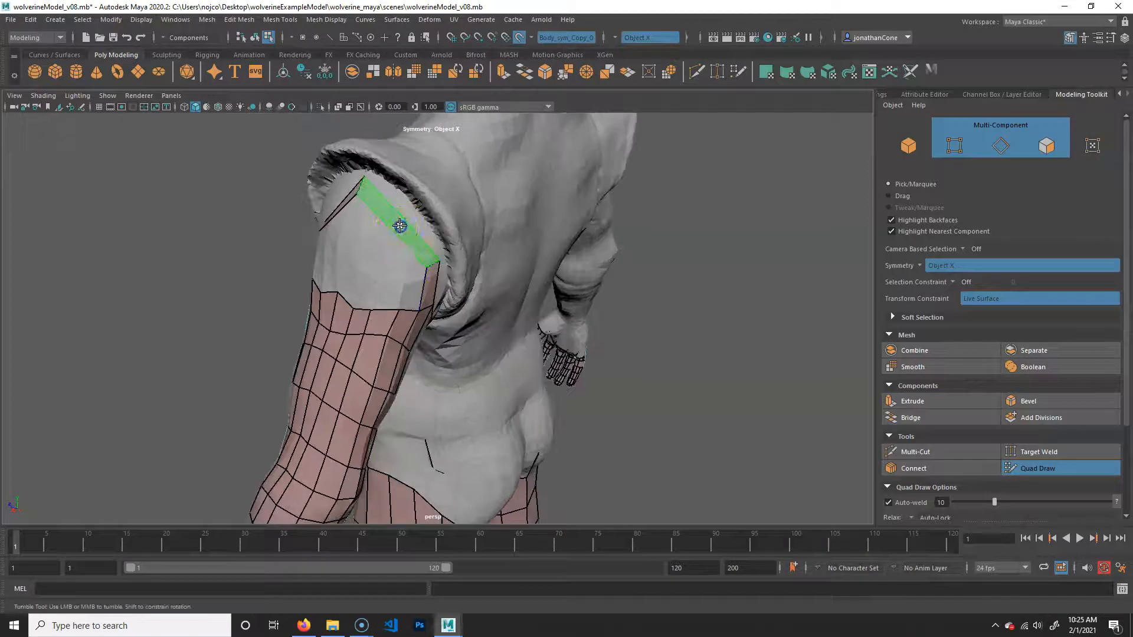
left_click(399, 226, "shift")
Step: Examine how the new shoulder strip follows the armhole from the front, outer side and close up
mouse_move(388, 275)
left_mouse_down("alt")
mouse_move(465, 255)
mouse_move(534, 258)
mouse_move(468, 228)
left_mouse_up("alt")
scroll(459, 223, "up", 2)
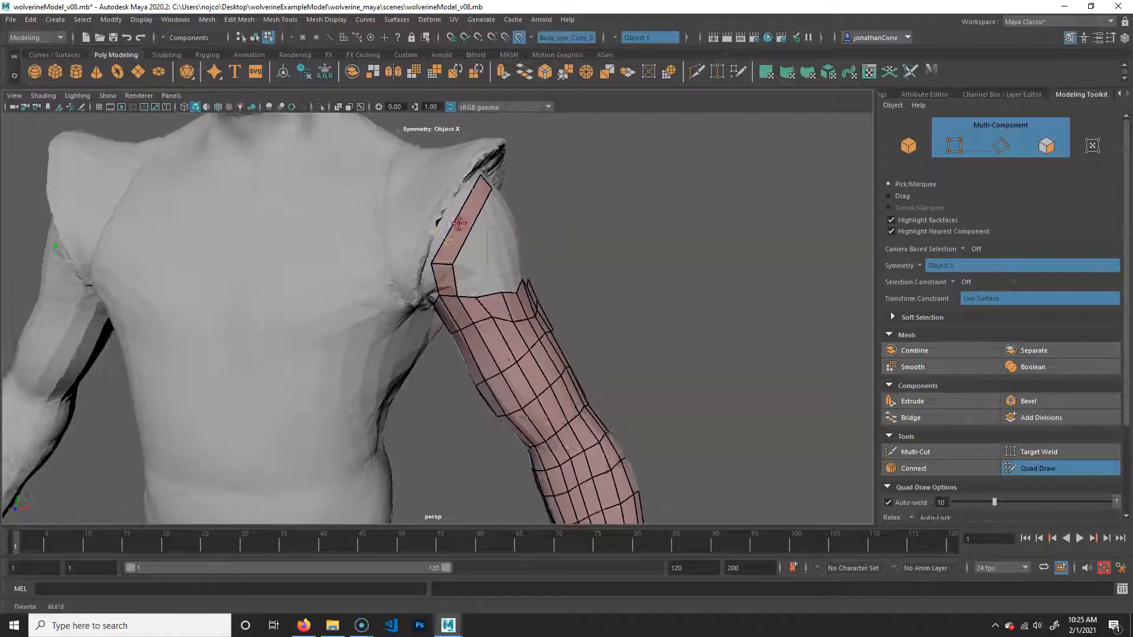
right_click_drag(459, 223, 392, 275, "alt")
mouse_move(392, 276)
left_mouse_down("alt")
mouse_move(526, 291)
mouse_move(362, 281)
left_mouse_up("alt")
right_click_drag(362, 281, 441, 256, "alt")
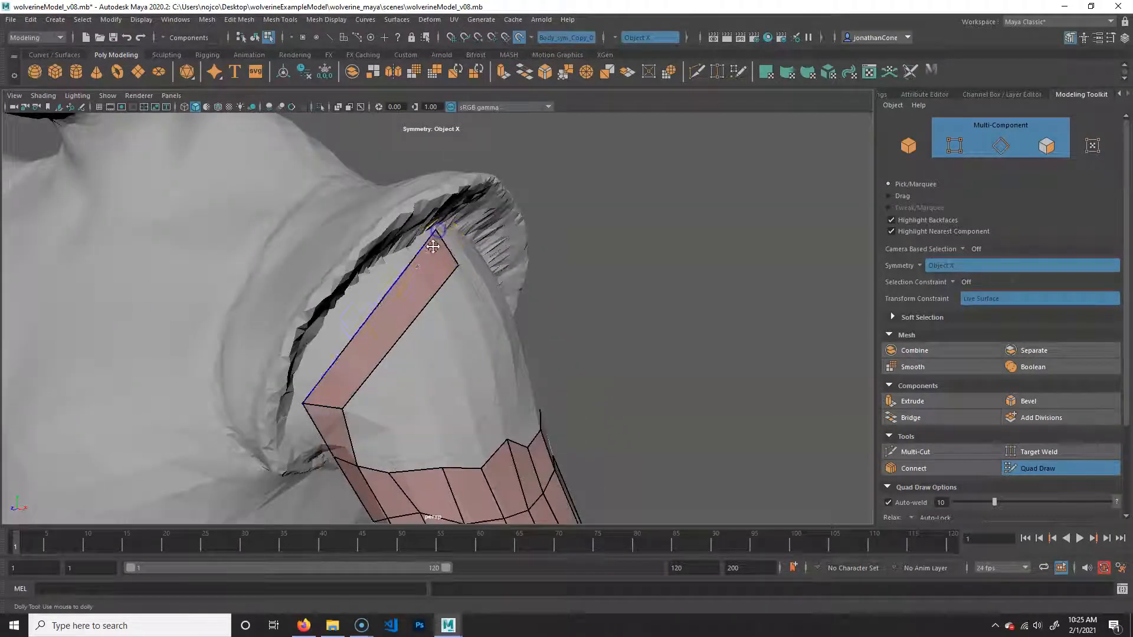
left_click_drag(312, 397, 349, 354, "alt")
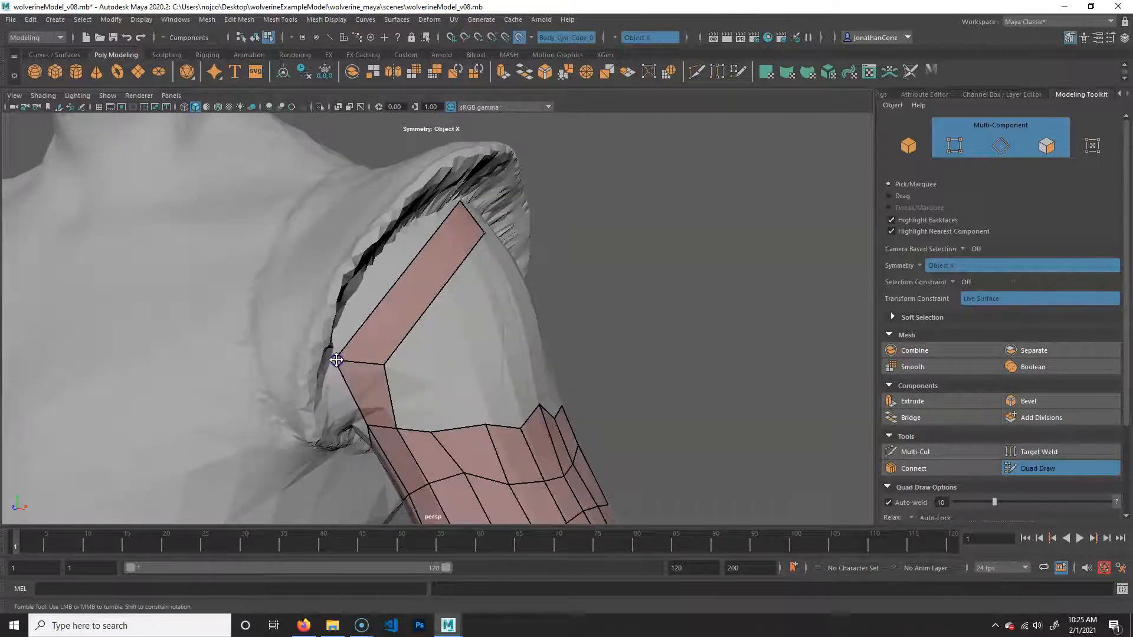
right_click_drag(471, 360, 259, 339, "alt")
left_click_drag(400, 354, 458, 351, "alt")
right_click_drag(431, 349, 360, 350, "alt")
middle_click_drag(435, 349, 450, 371, "alt")
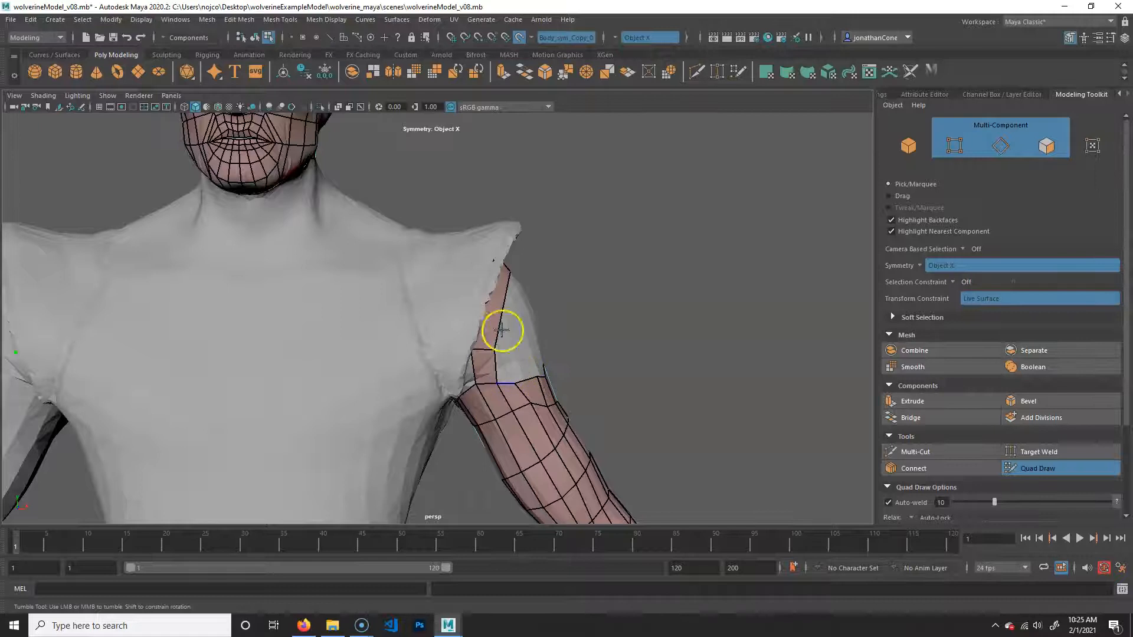
left_click_drag(523, 367, 518, 362, "alt")
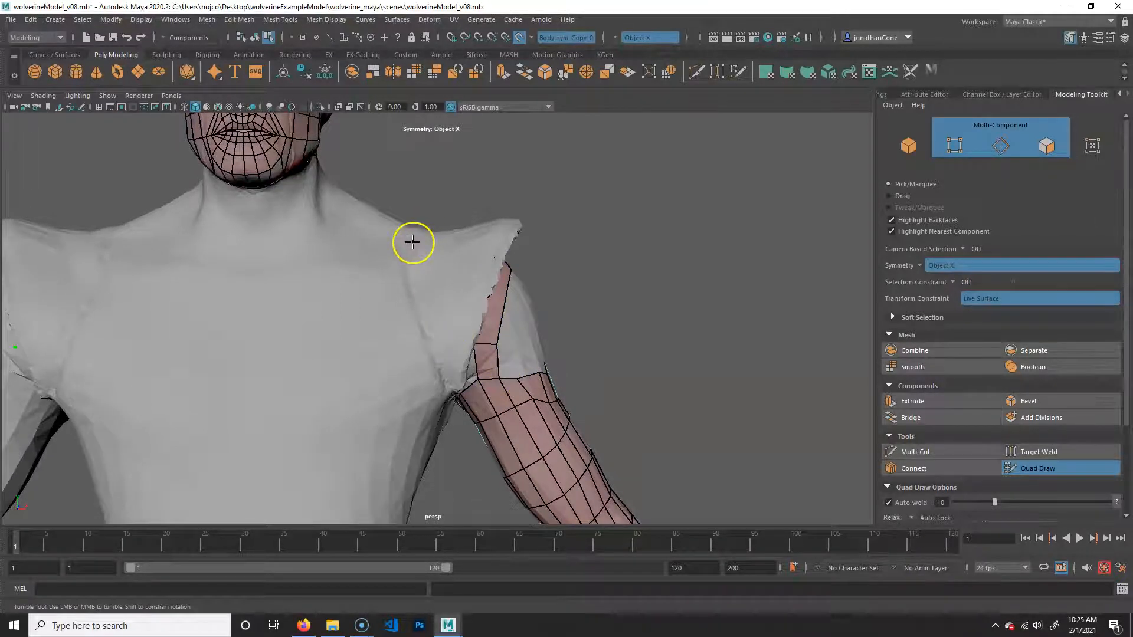
left_click_drag(485, 319, 476, 354, "alt")
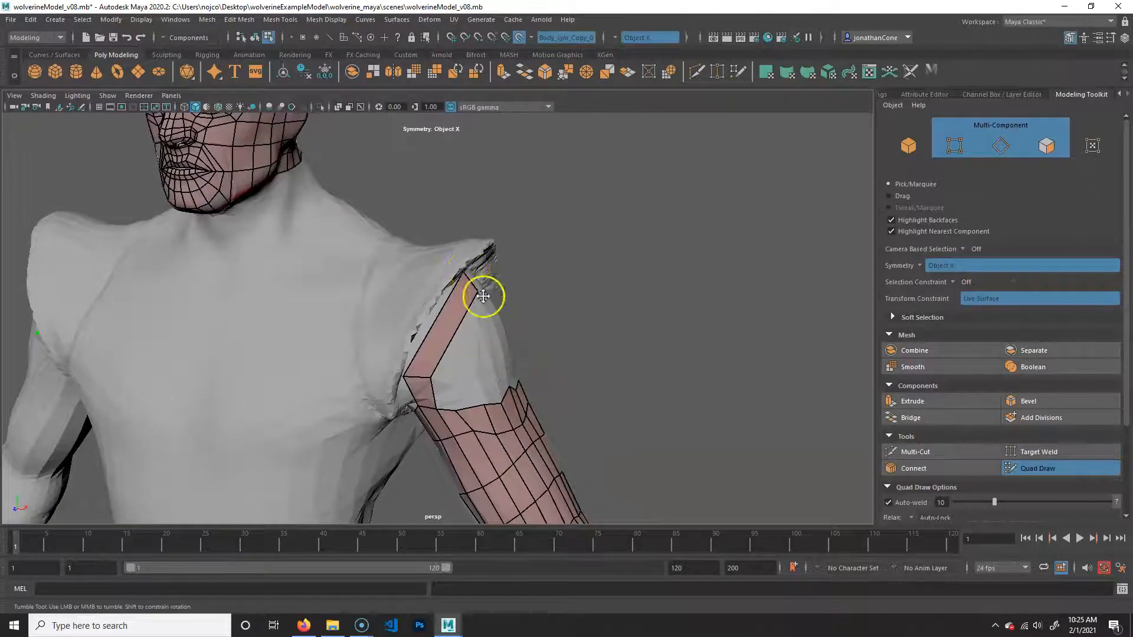
left_click_drag(483, 295, 521, 342, "alt")
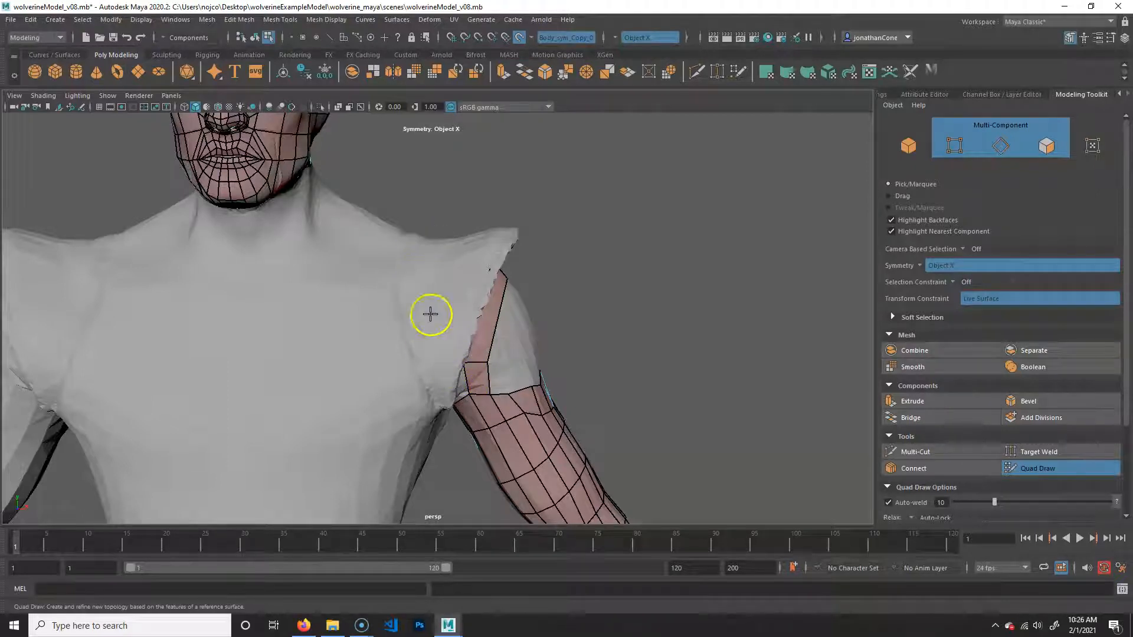
Step: Split the front and back shoulder strips midway, round them to follow the armhole, and smooth the upper-arm border
left_click_drag(617, 355, 347, 349, "alt")
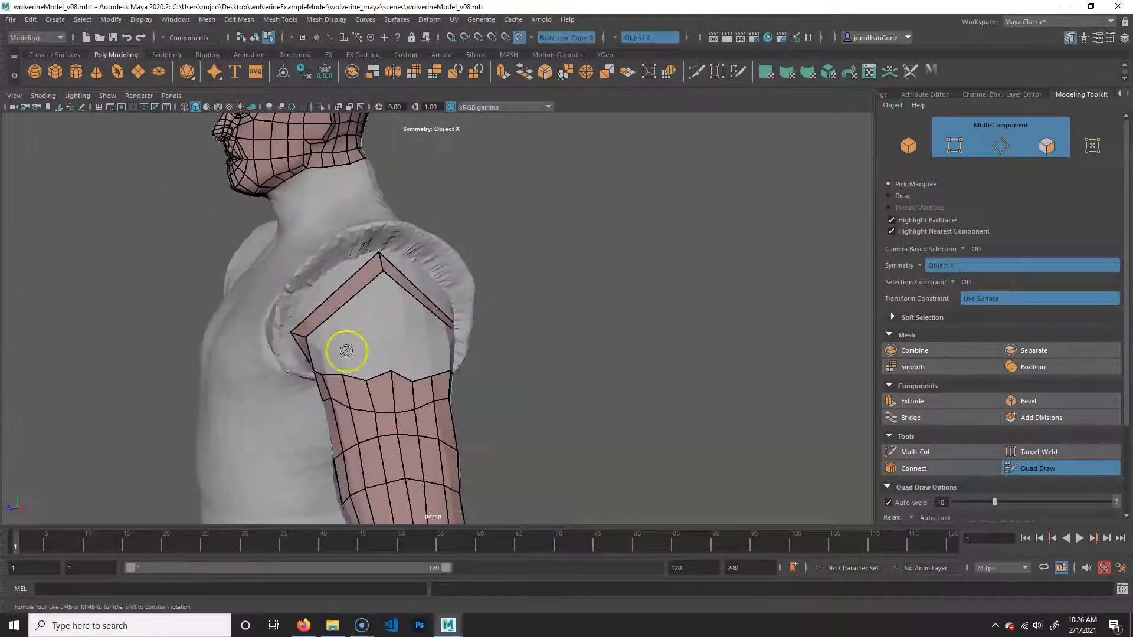
left_click_drag(313, 397, 406, 342, "alt")
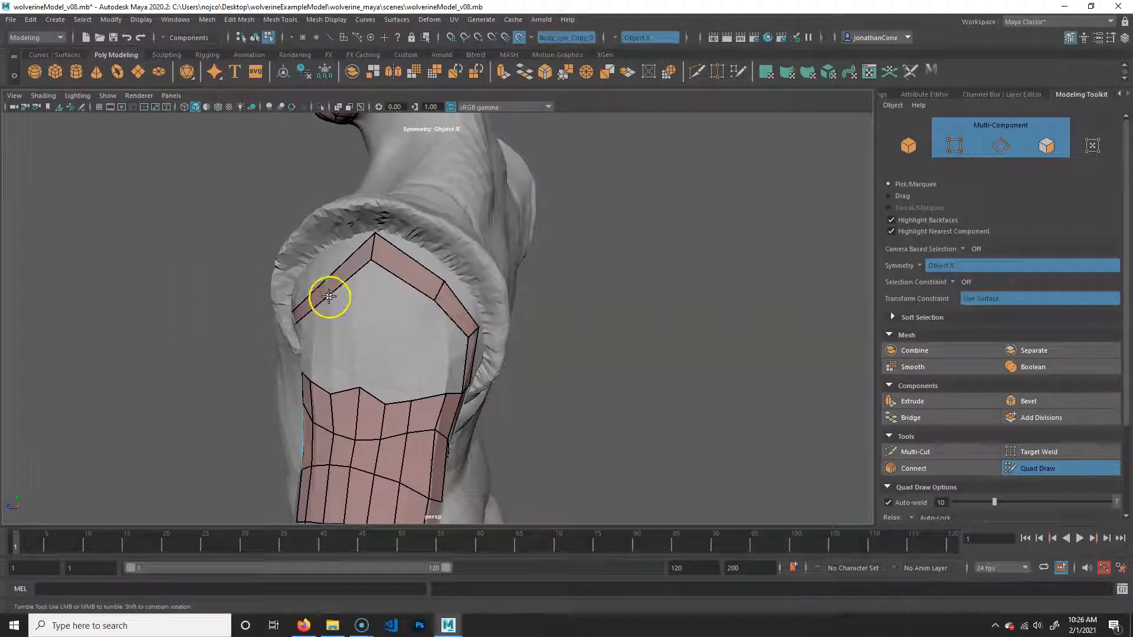
left_click_drag(342, 329, 394, 383, "alt")
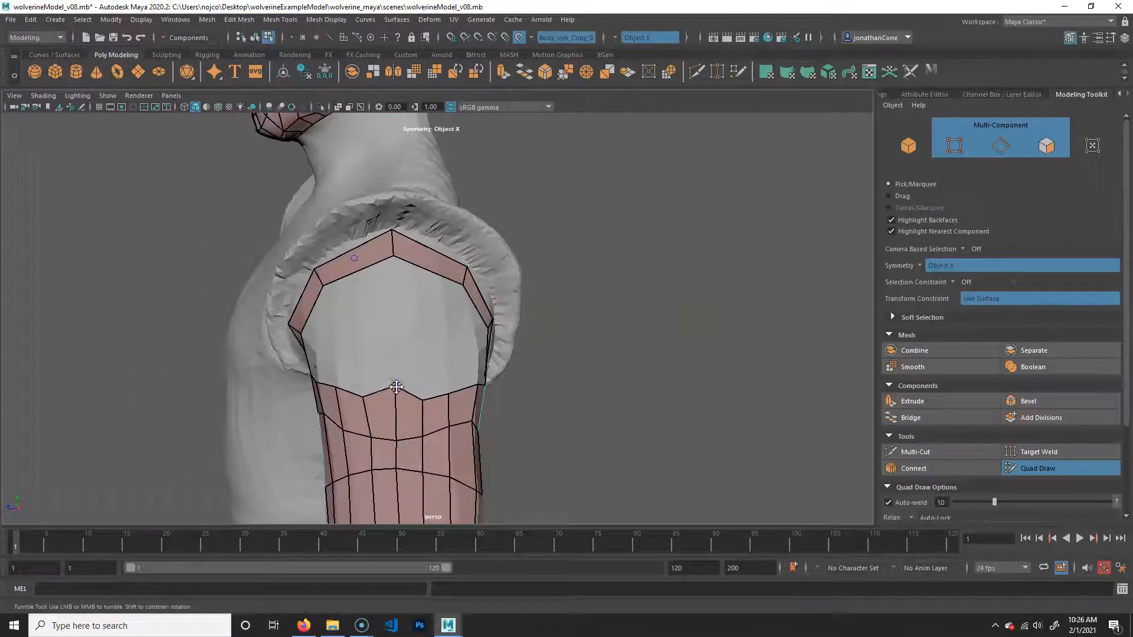
left_click_drag(445, 409, 406, 388, "alt")
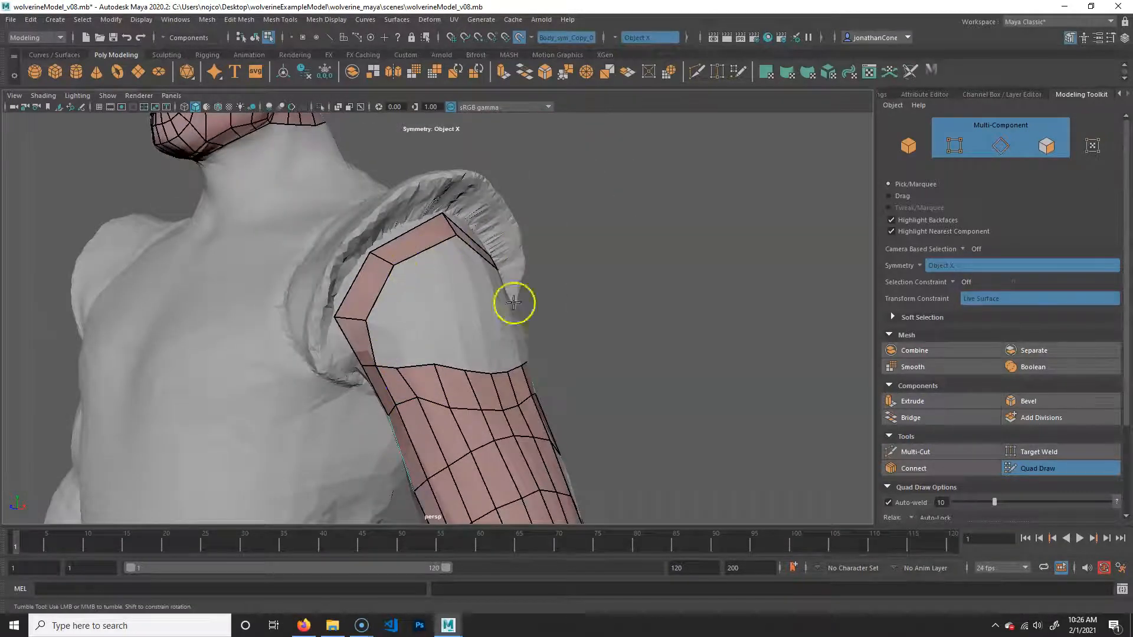
left_click_drag(439, 353, 400, 360, "alt")
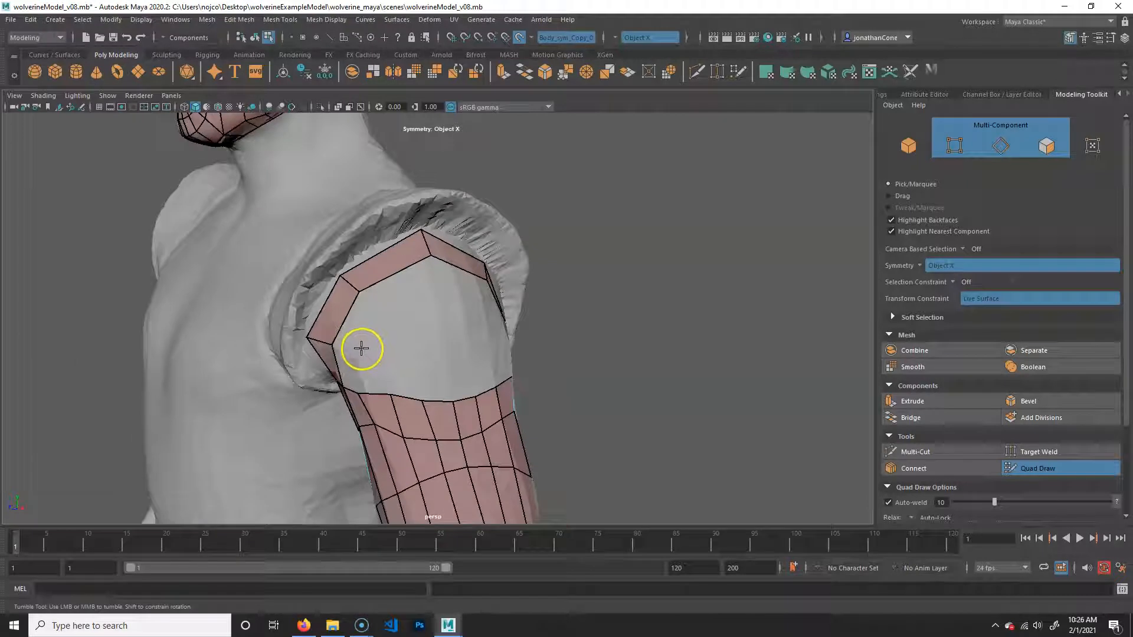
Step: Fill a second row of quads inside the shoulder arch, from the front armpit over the peak to the back
left_click(355, 371)
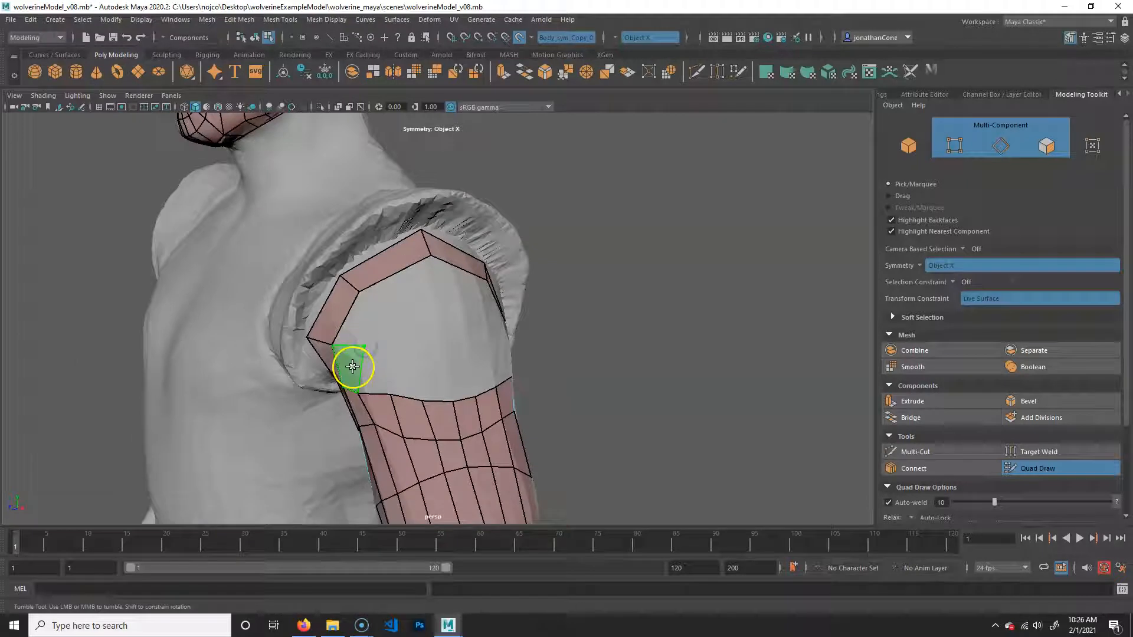
left_click(361, 318, "shift")
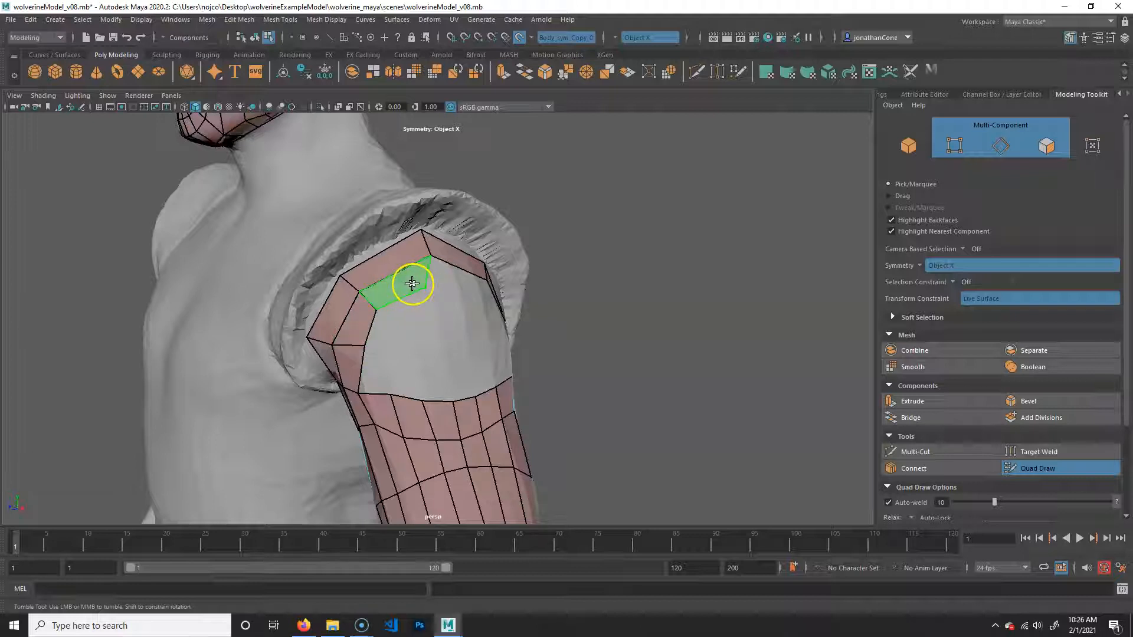
left_click_drag(521, 341, 387, 289, "alt")
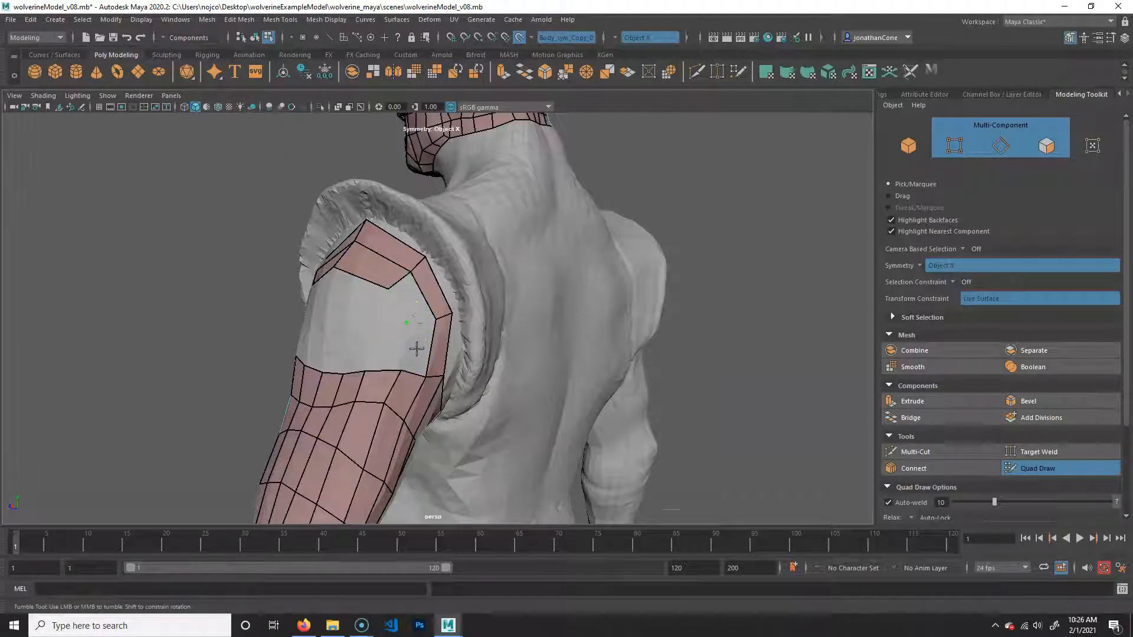
left_click_drag(428, 375, 478, 387, "alt")
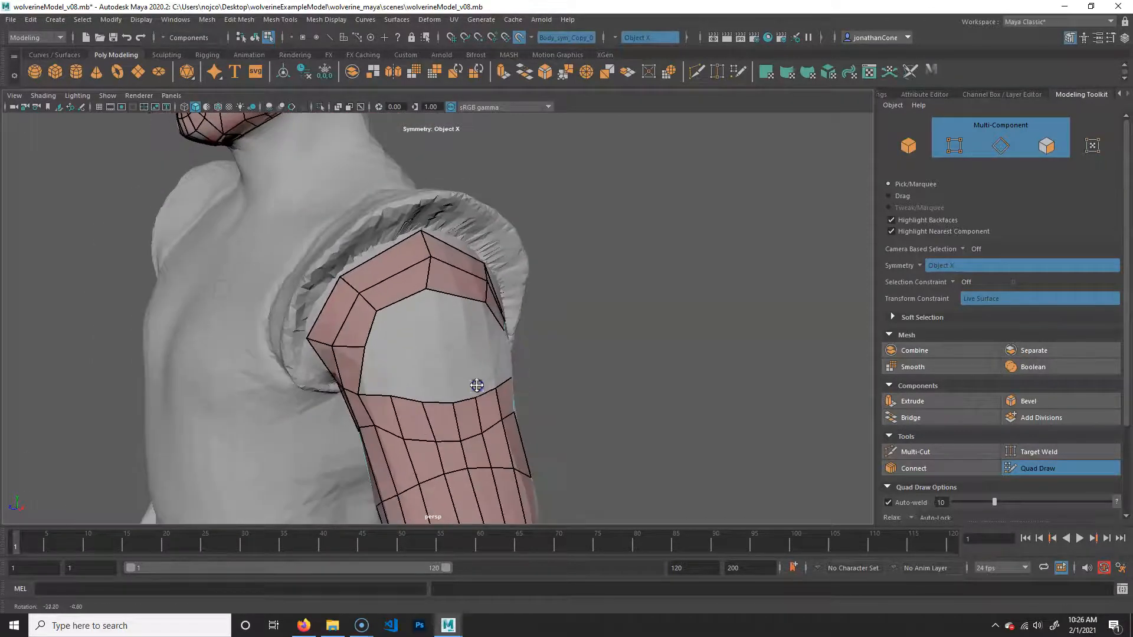
Step: Review the two rows of quads around the shoulder from the outer side and in relation to the head and neck
right_click_drag(478, 387, 353, 319, "alt")
left_click_drag(372, 327, 443, 354, "alt")
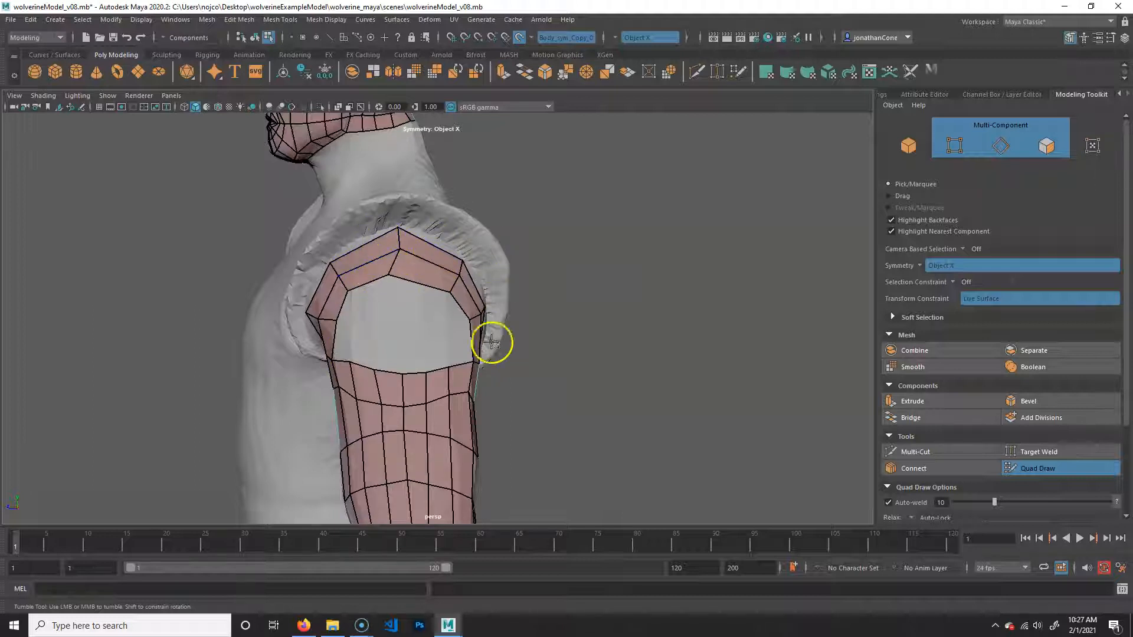
left_click_drag(439, 363, 486, 316, "alt")
left_click_drag(413, 223, 386, 328, "alt")
right_click_drag(398, 415, 444, 431, "alt")
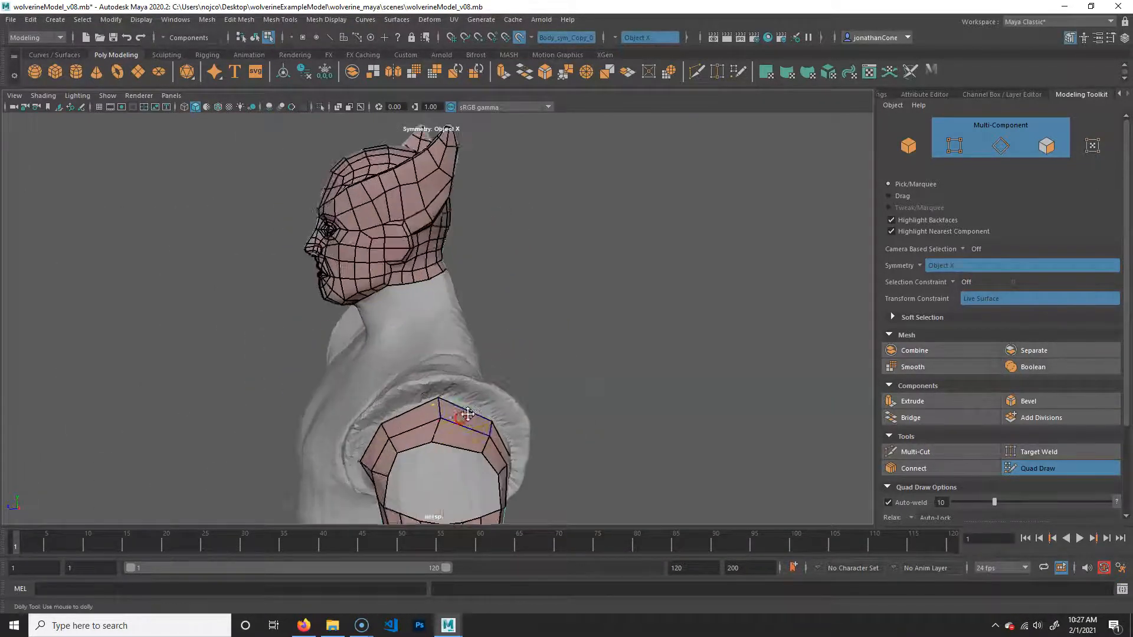
middle_click_drag(444, 430, 442, 329, "alt")
right_click_drag(442, 329, 457, 372, "alt")
middle_click_drag(457, 372, 455, 366, "alt")
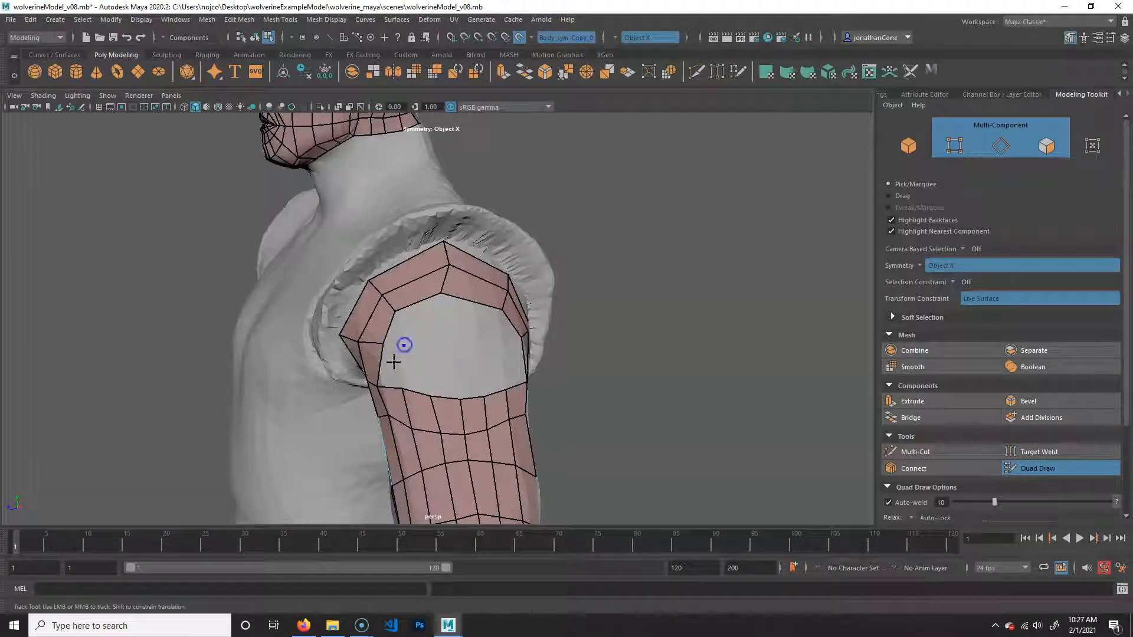
Step: Fill a row of quads directly above the upper-arm border, spanning the shoulder opening from front to back
left_click(421, 356, "shift")
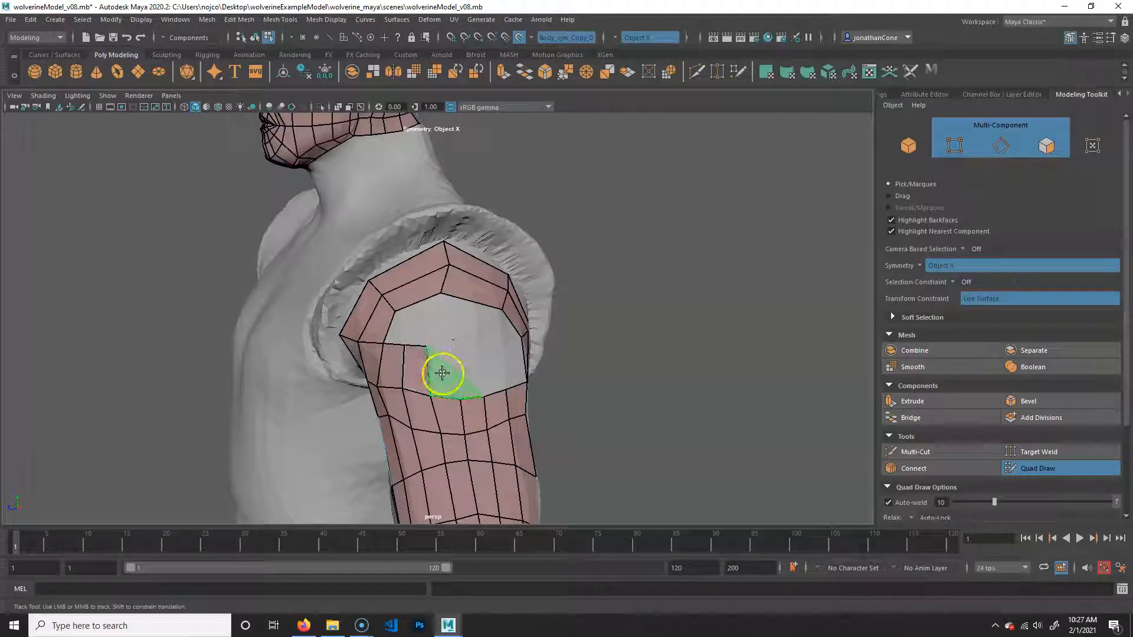
left_click(445, 370, "shift")
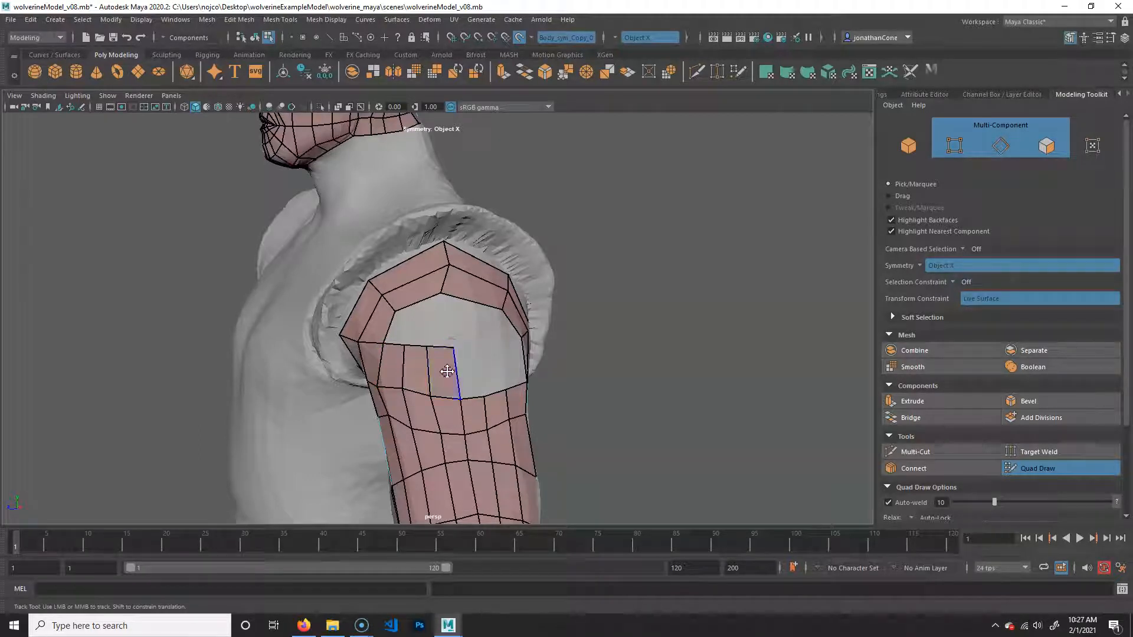
left_click(503, 350)
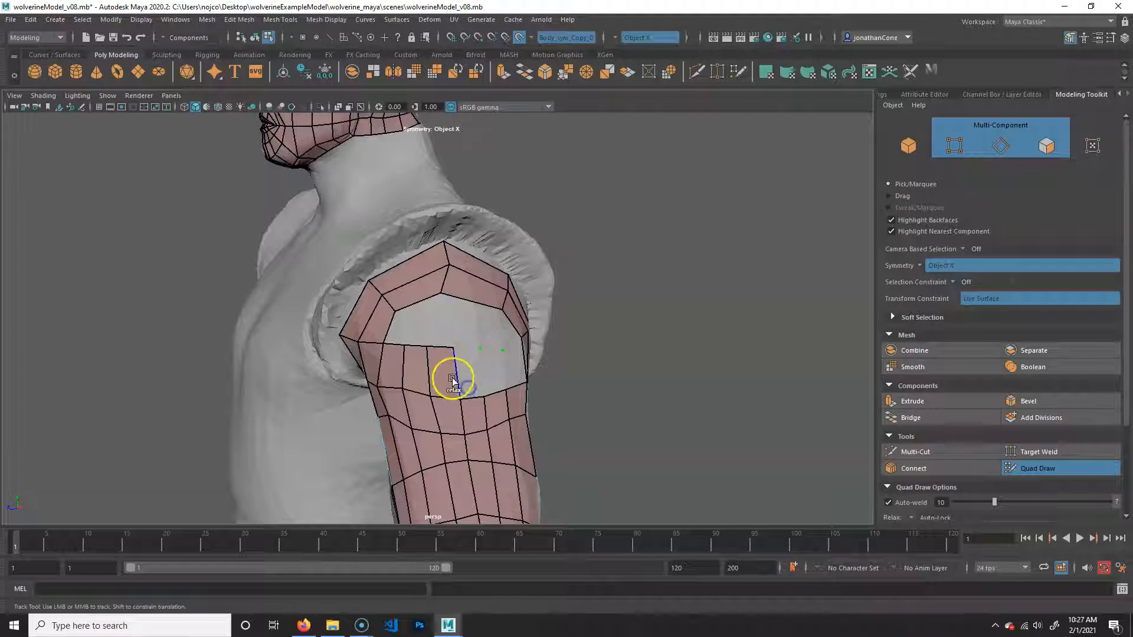
left_click(496, 368, "shift")
left_click(506, 362, "shift")
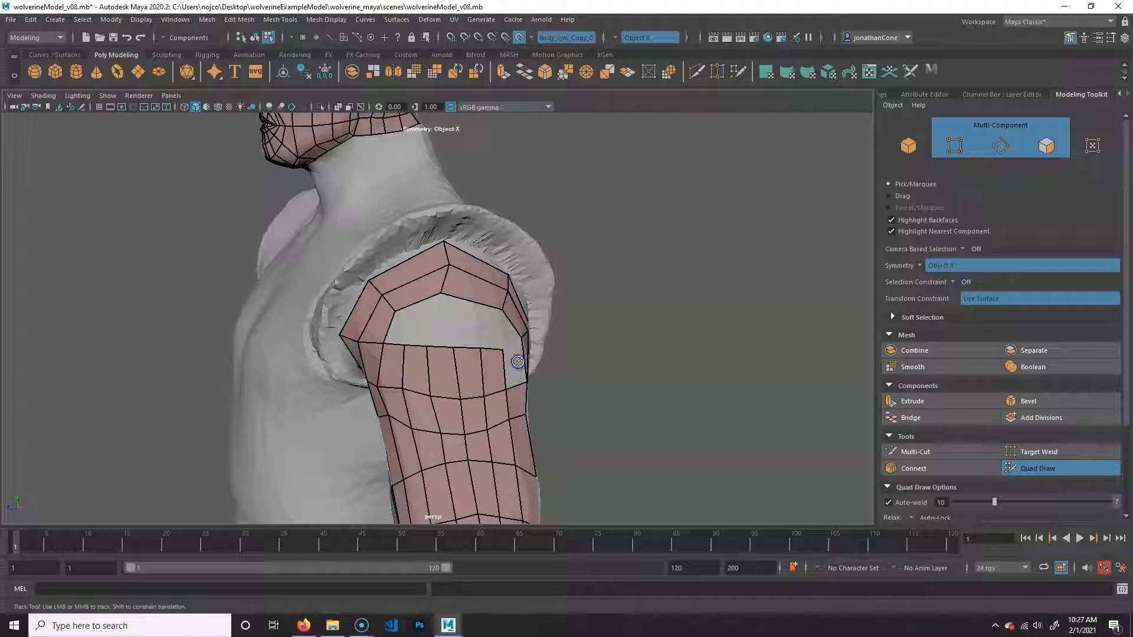
left_click_drag(531, 399, 466, 360, "alt")
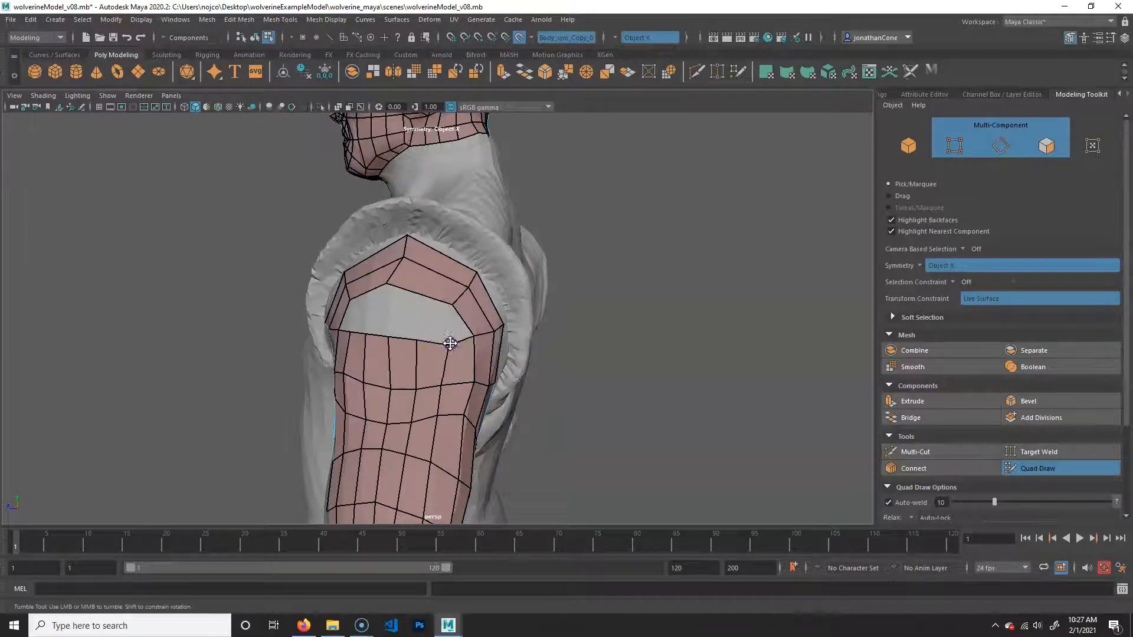
Step: Add another row of quads above it across the shoulder opening and adjust the row's corner points
left_click_drag(362, 336, 402, 342, "alt")
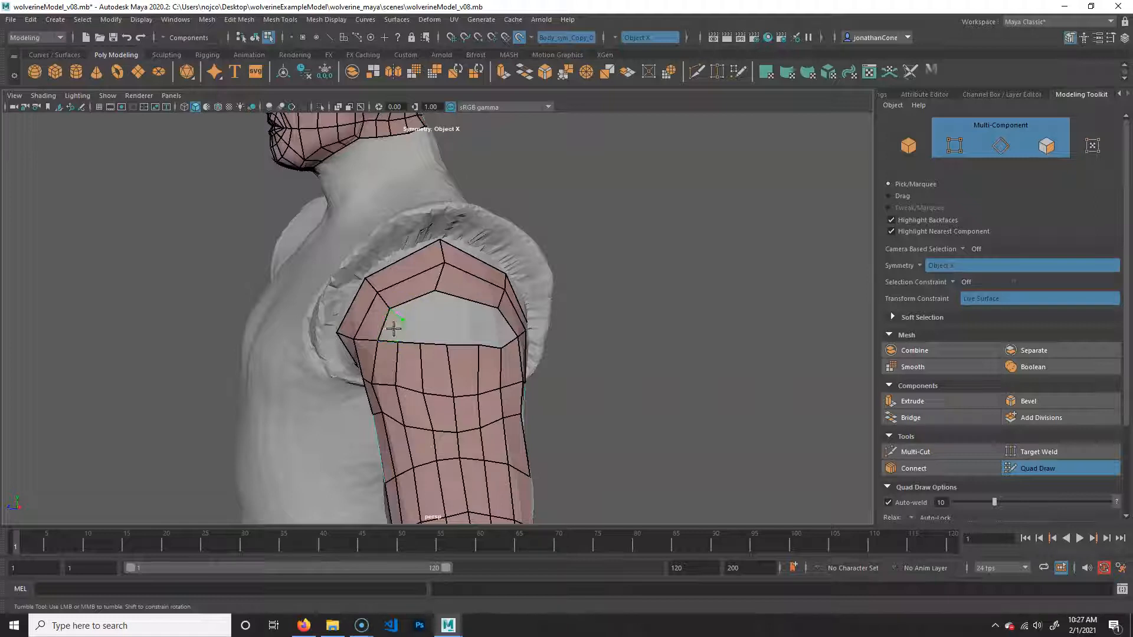
left_click(425, 316)
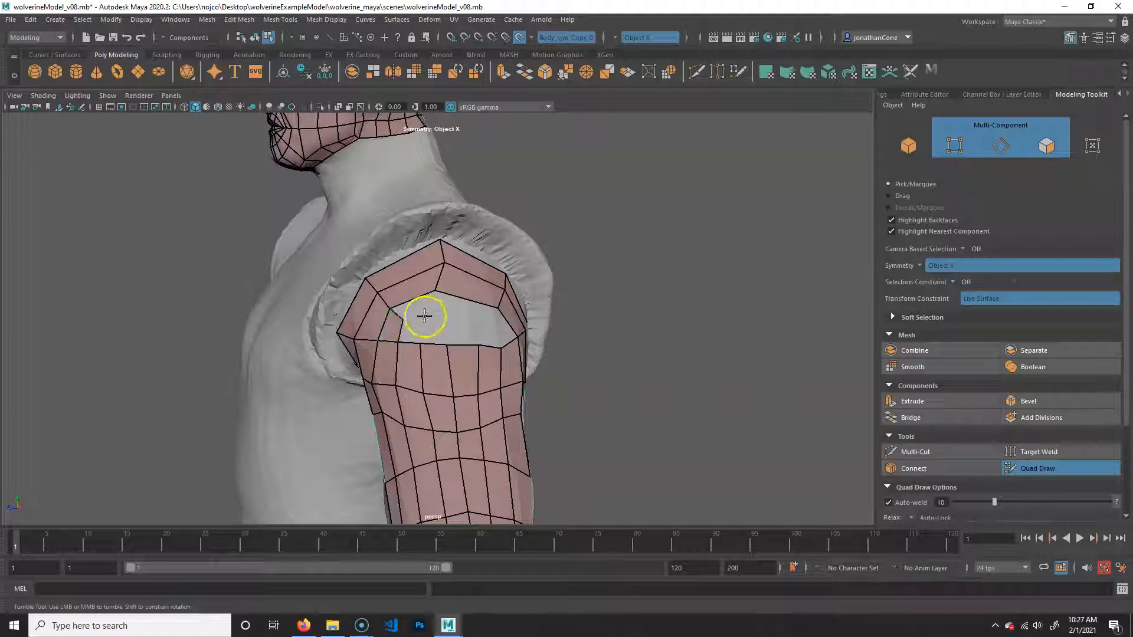
left_click(475, 327, "shift")
left_click(492, 325, "shift")
left_click(503, 331, "shift")
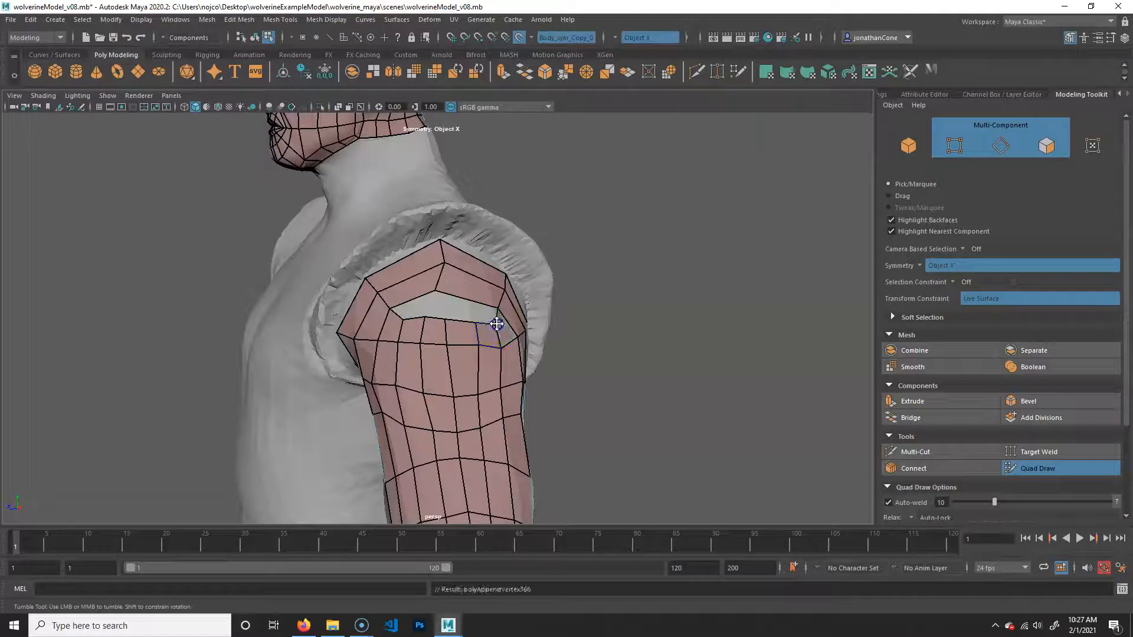
left_click(402, 320)
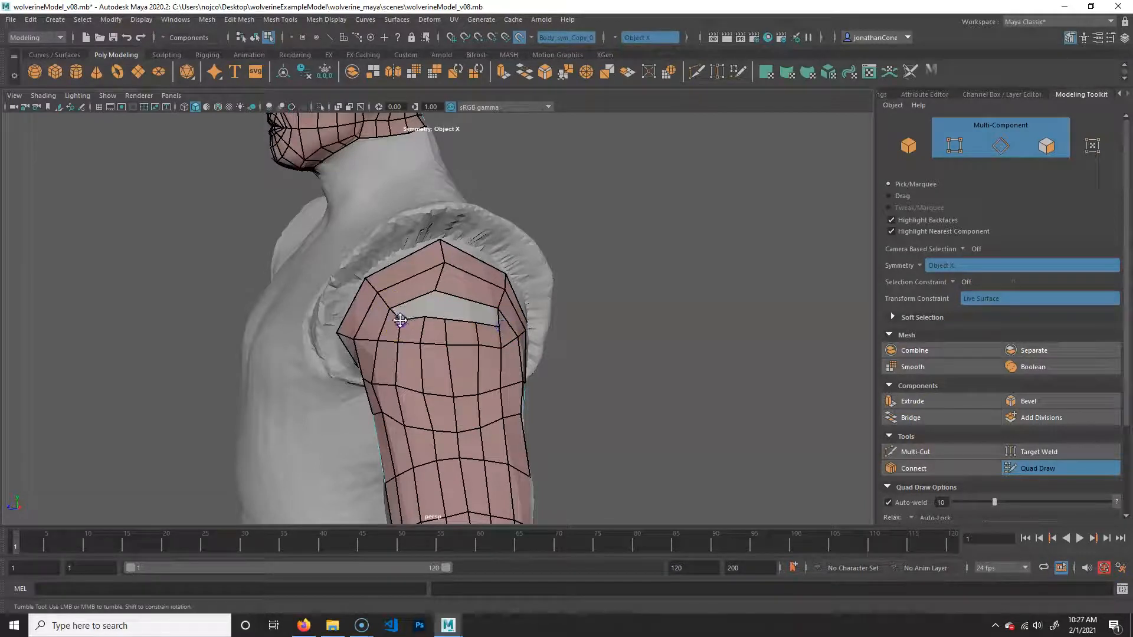
Step: Split the front and back of the shoulder arch with extra edges and fill the remaining gap with quads
left_click_drag(427, 364, 435, 366, "alt")
left_click(420, 303)
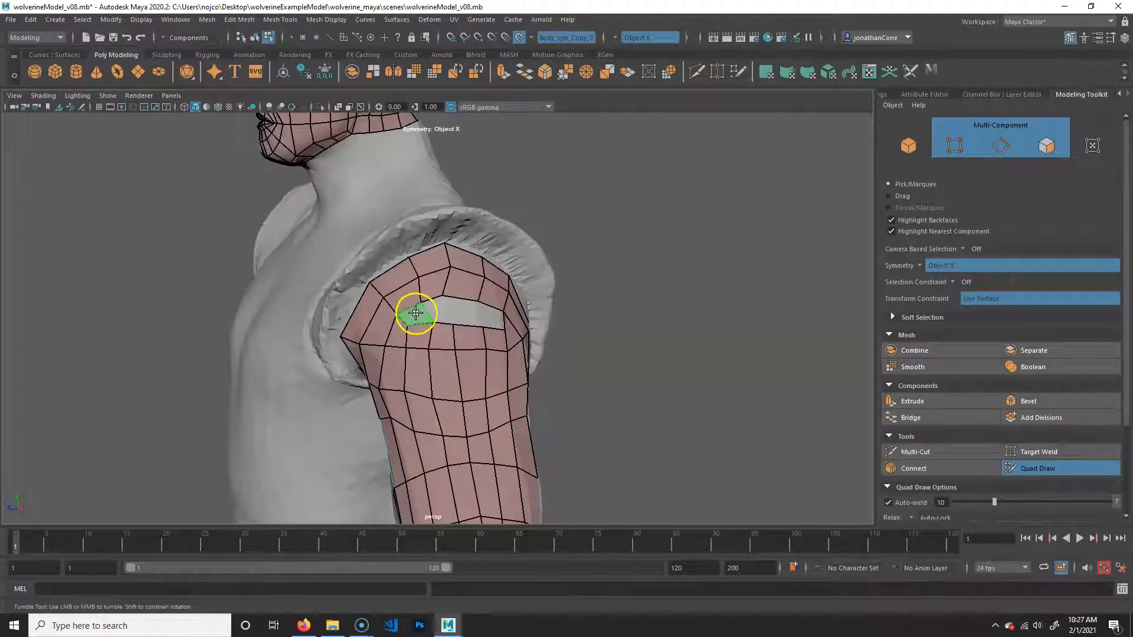
left_click(466, 311, "shift")
left_click(493, 316, "shift")
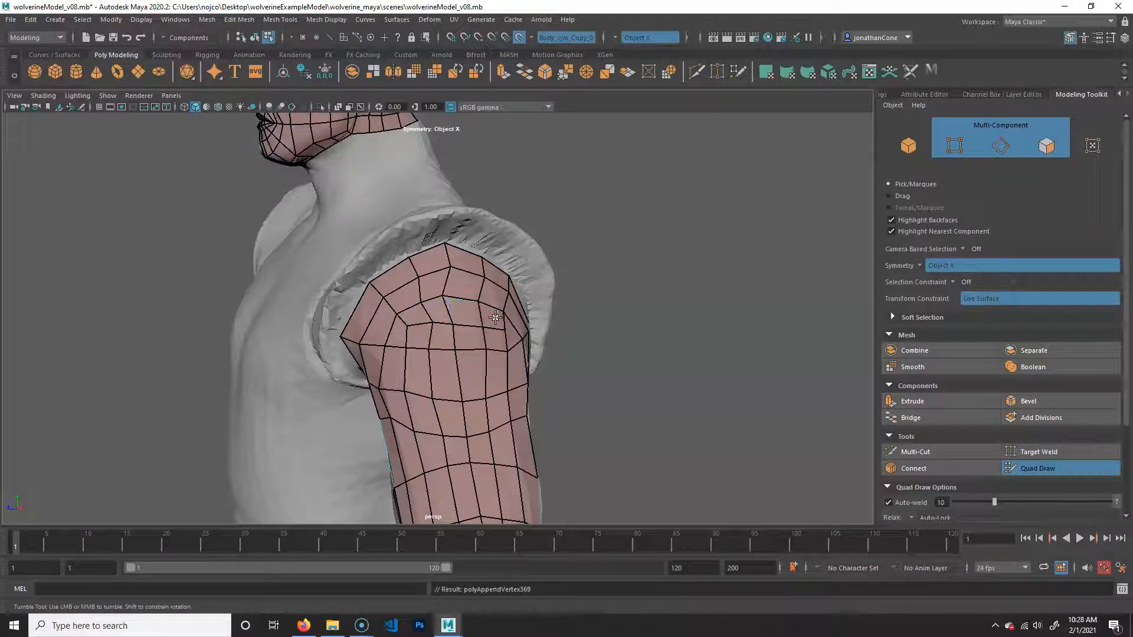
Step: Relax the filled shoulder cap on its front, outer and back sides to even out the quads
left_click_drag(551, 417, 451, 400, "alt")
mouse_move(407, 331)
left_mouse_down("shift")
mouse_move(468, 312)
mouse_move(437, 362)
mouse_move(531, 380)
mouse_move(458, 372)
mouse_move(482, 386)
left_mouse_up("shift")
right_click_drag(482, 386, 506, 380, "alt")
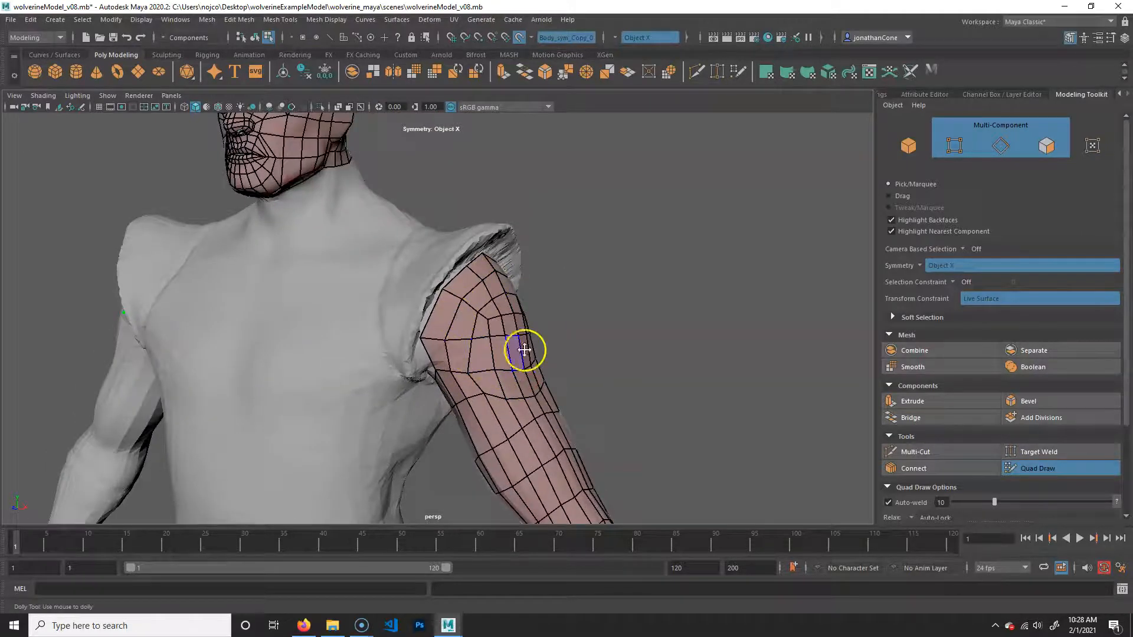
left_click_drag(522, 374, 473, 379, "alt")
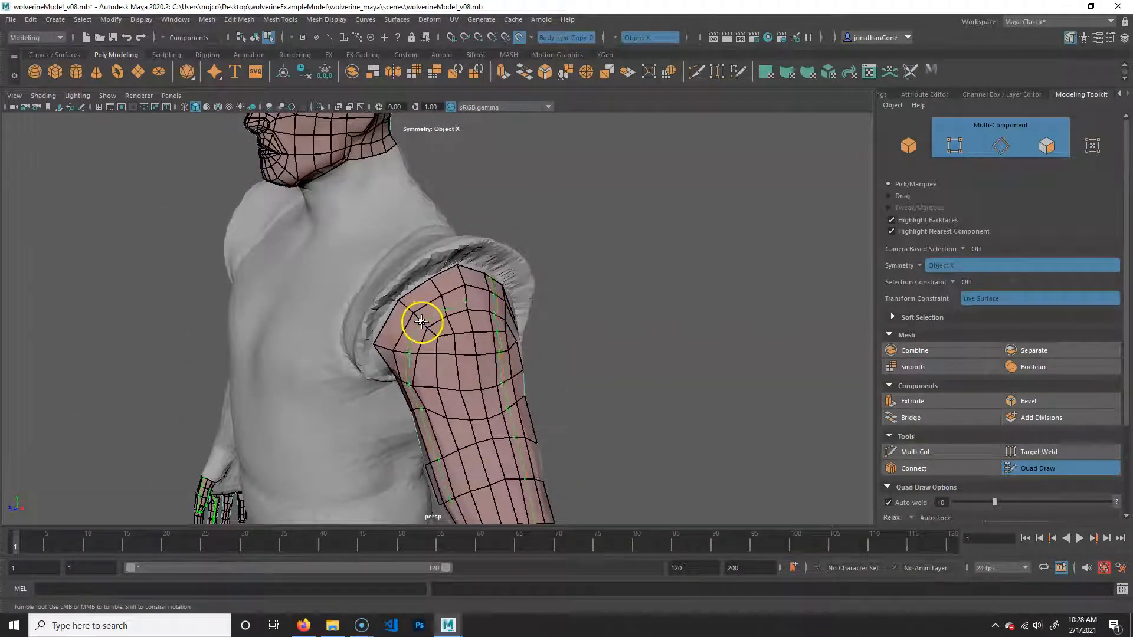
left_click_drag(512, 348, 454, 320, "alt")
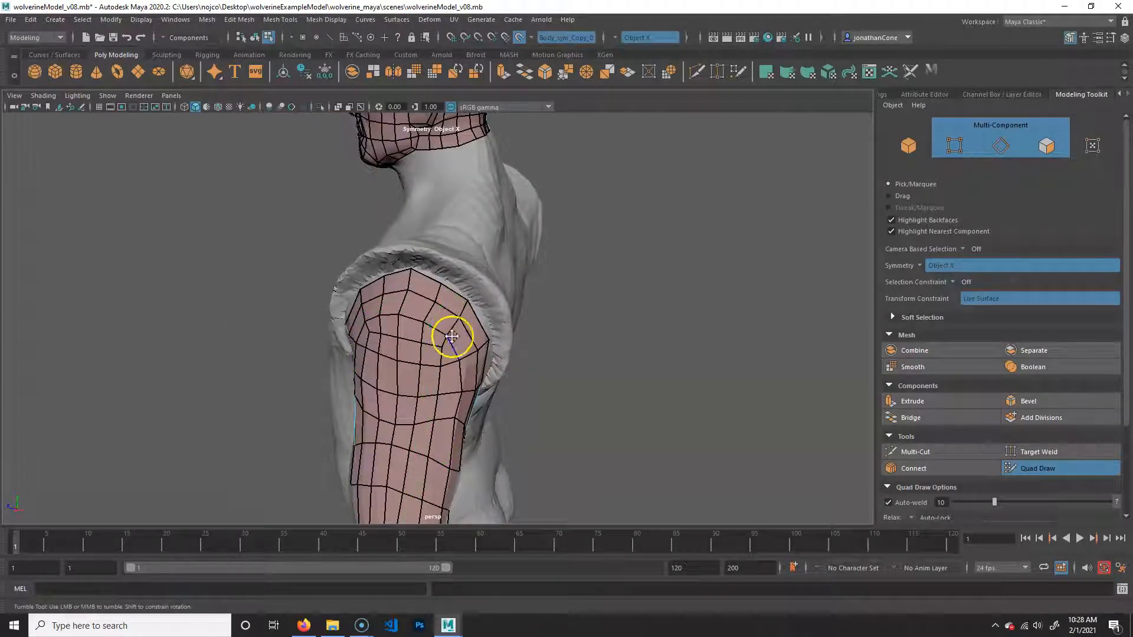
left_click_drag(372, 356, 486, 330, "alt")
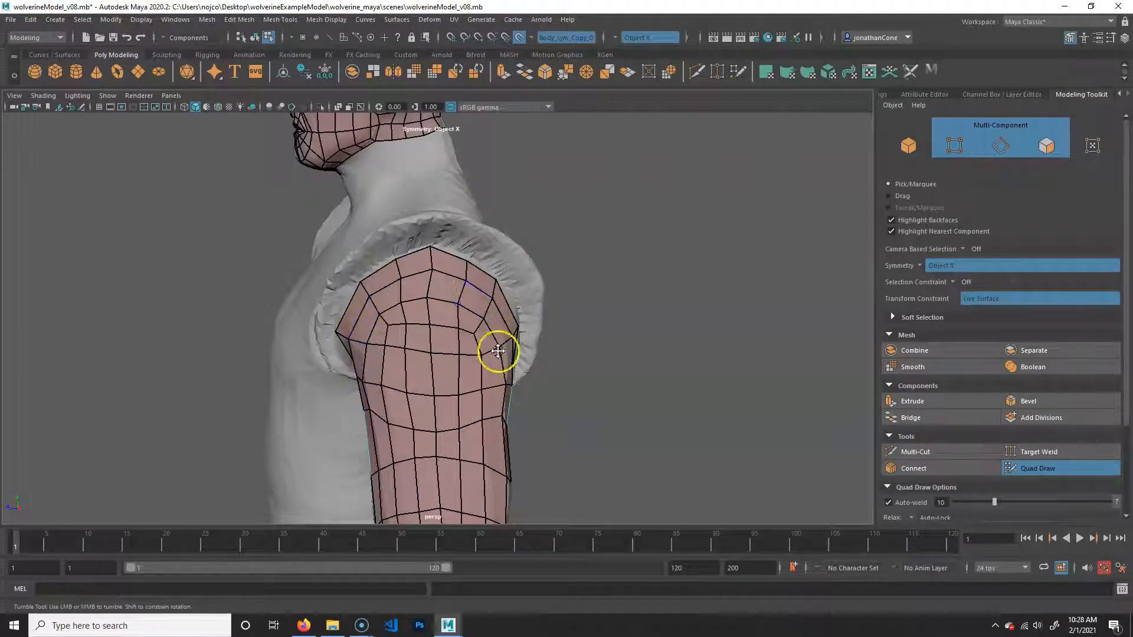
Step: Examine the shoulder cap topology and its border along the armhole from the outer side, front and front armpit
left_click_drag(470, 383, 516, 392, "alt")
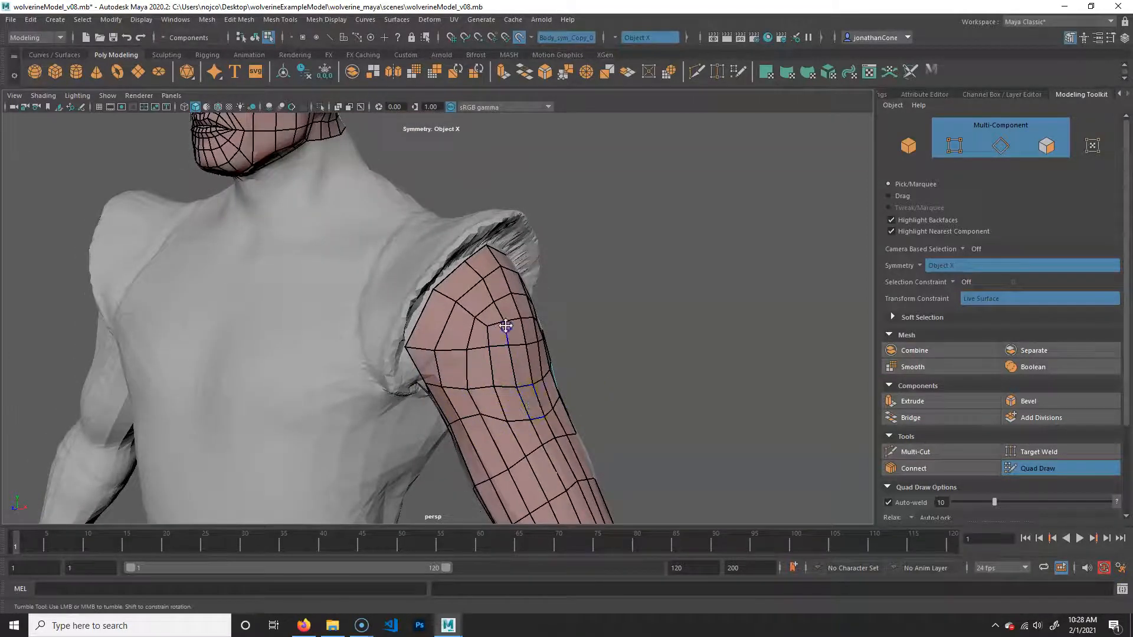
left_click_drag(506, 324, 459, 301, "alt")
left_click_drag(392, 234, 537, 261, "alt")
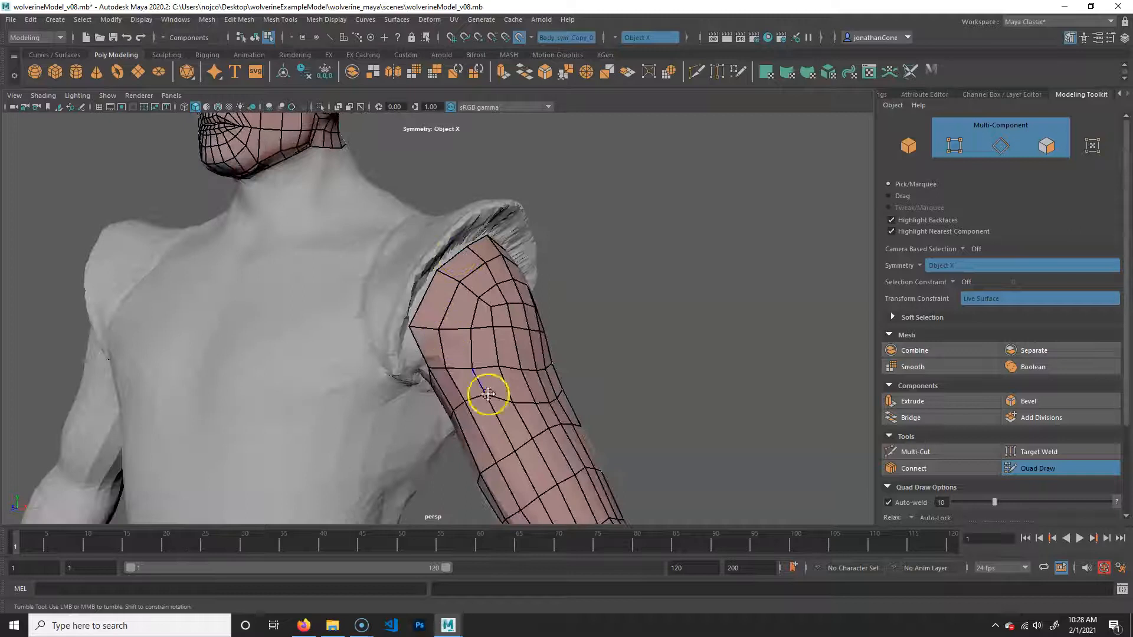
mouse_move(564, 409)
left_mouse_down("alt")
mouse_move(581, 407)
mouse_move(558, 406)
left_mouse_up("alt")
right_click_drag(535, 406, 569, 405, "alt")
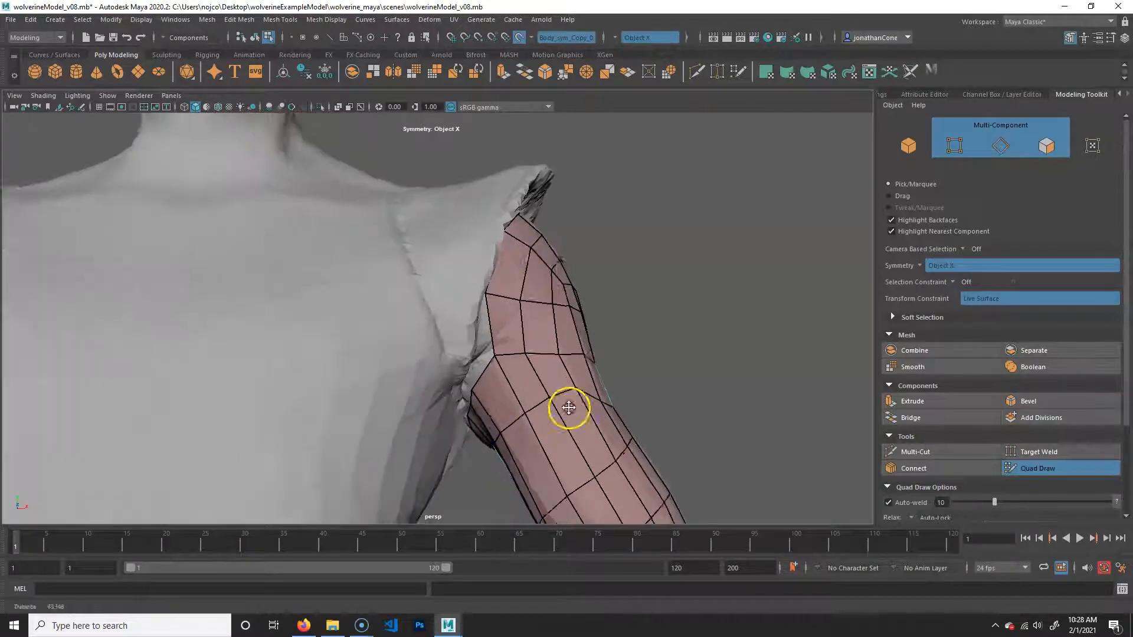
middle_click_drag(490, 345, 482, 340, "alt")
right_click_drag(395, 394, 342, 387, "alt")
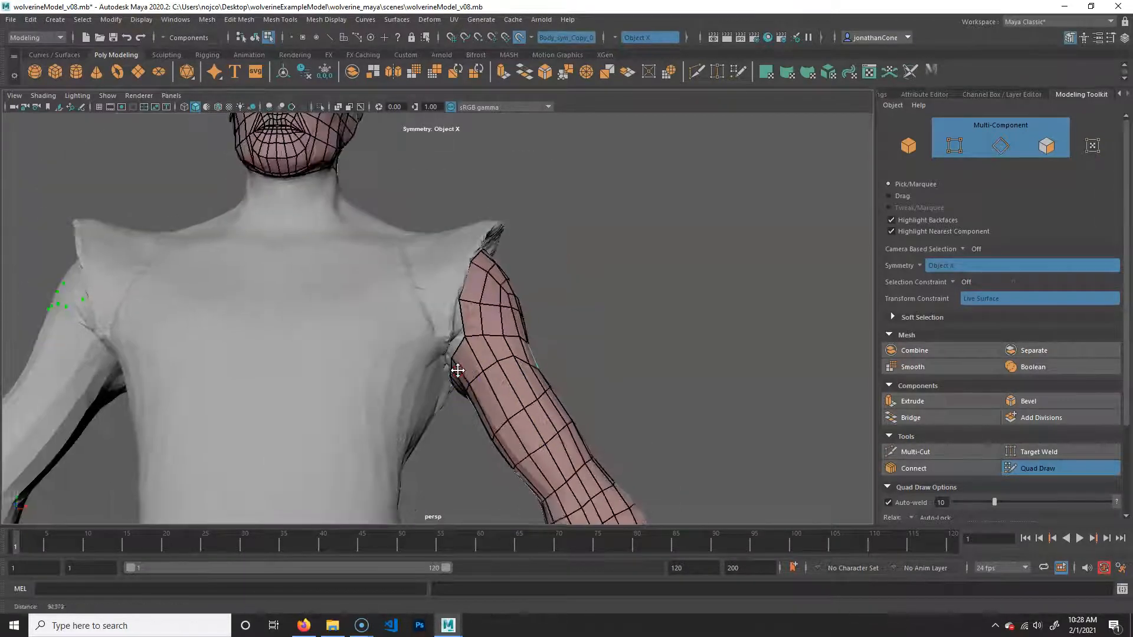
left_click_drag(455, 372, 486, 390, "alt")
right_click_drag(486, 390, 540, 396, "alt")
middle_click_drag(541, 395, 501, 334, "alt")
left_click_drag(425, 385, 442, 292, "alt")
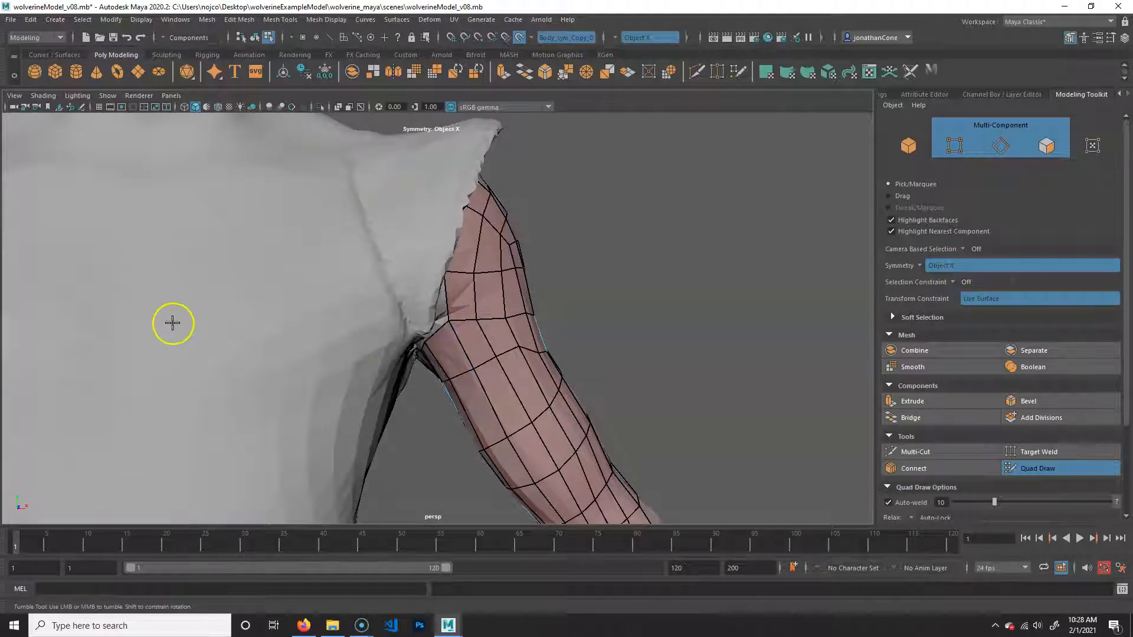
Step: Examine the shoulder and armpit topology from the back, from underneath and against the chest
left_click_drag(389, 331, 142, 288, "alt")
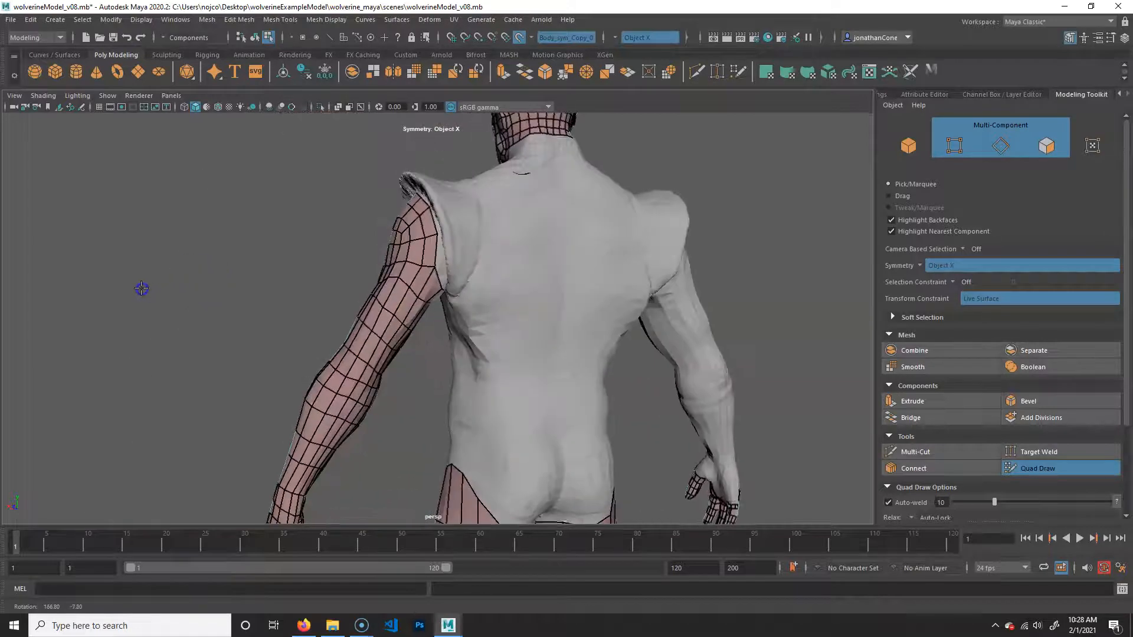
right_click_drag(425, 319, 519, 397, "alt")
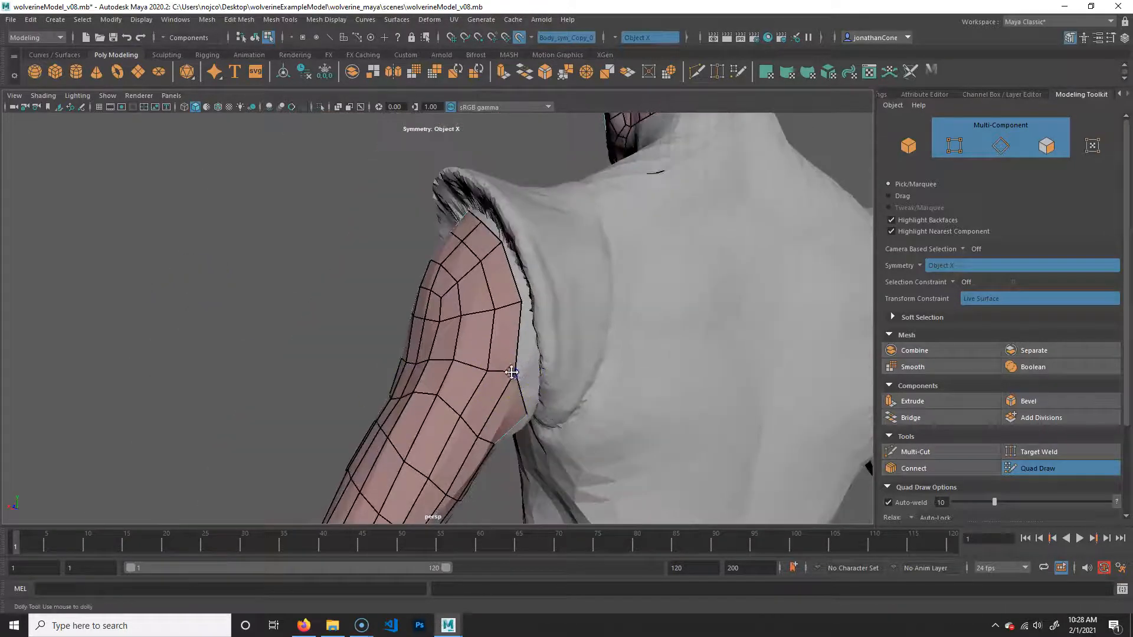
left_click_drag(555, 419, 548, 329, "alt")
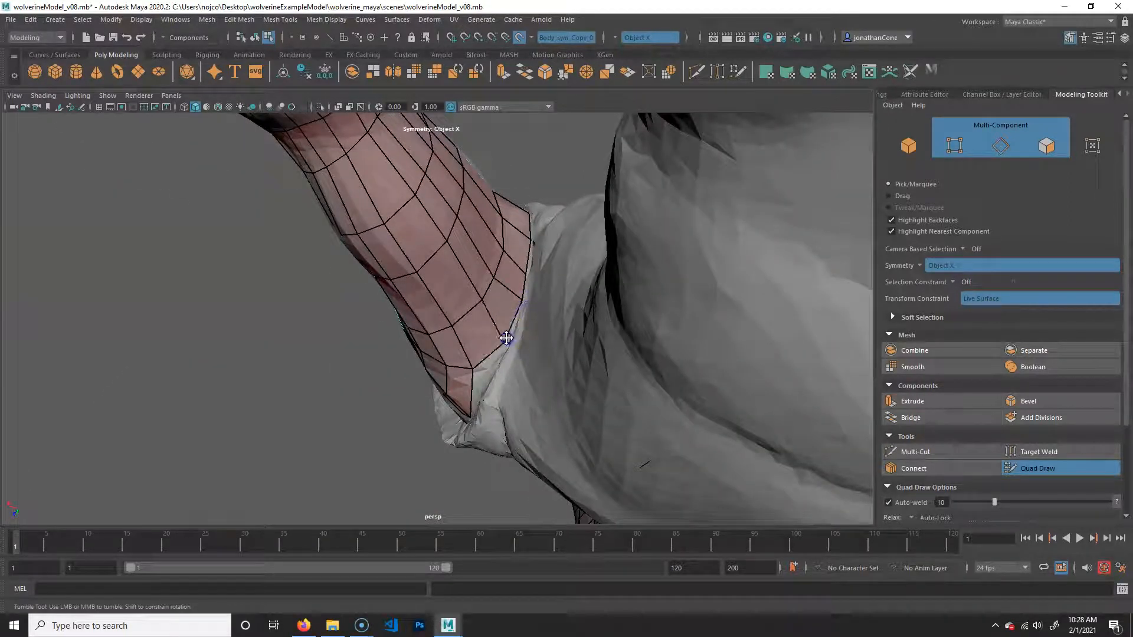
left_click_drag(484, 376, 525, 300, "alt")
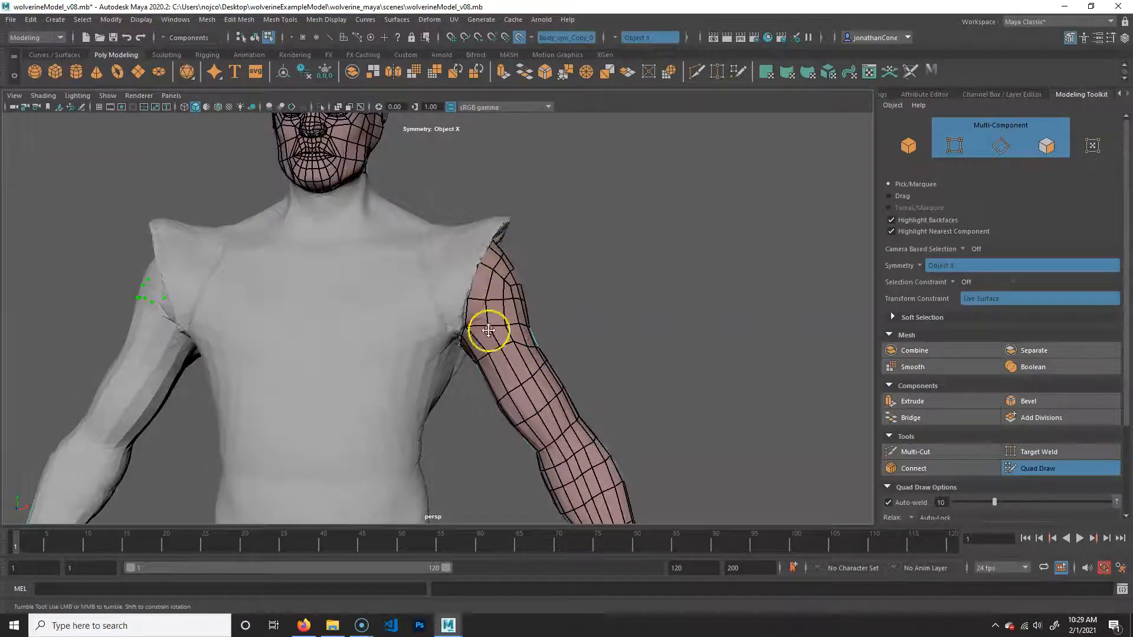
middle_click_drag(430, 361, 524, 369, "alt")
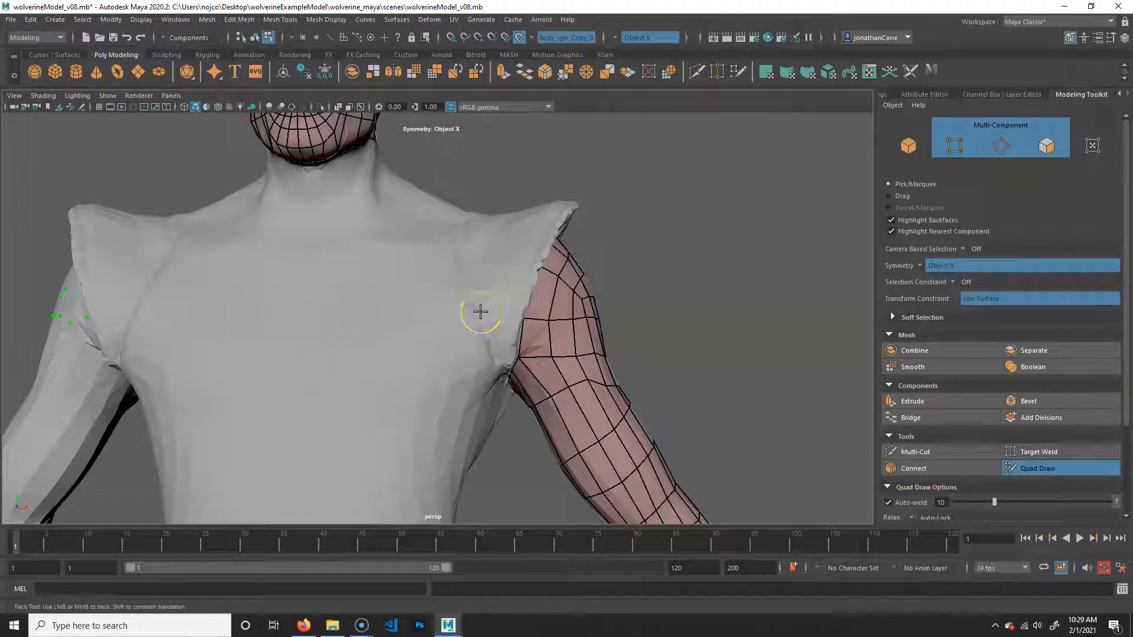
middle_click_drag(496, 339, 564, 373, "alt")
left_click_drag(564, 373, 557, 260, "alt")
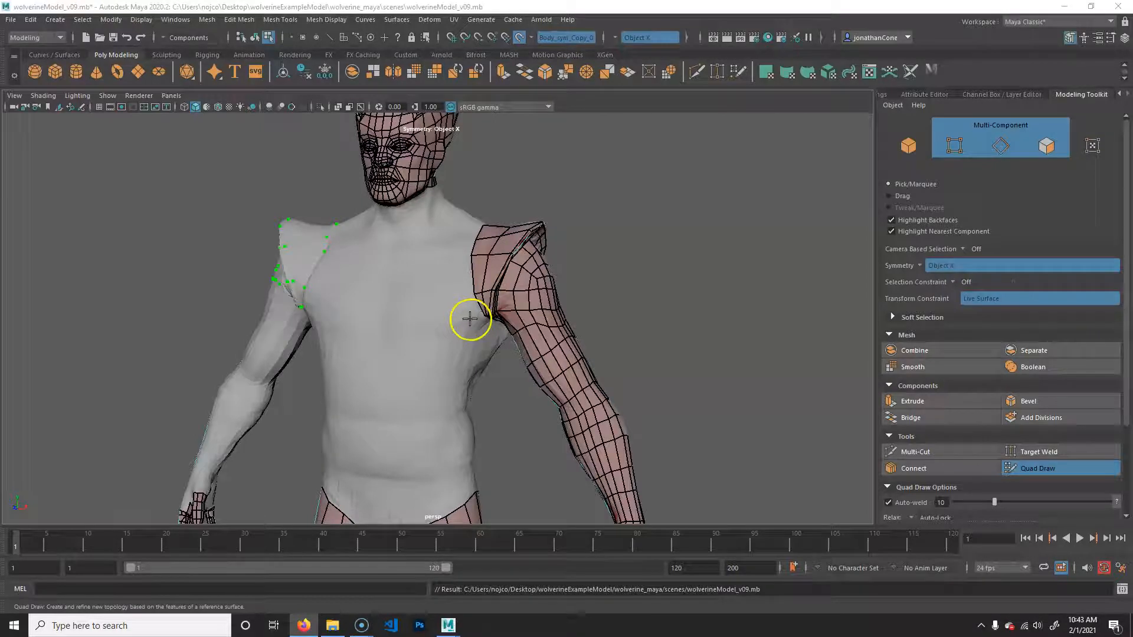
Step: Build a strip of four quads from the shoulder mesh at the front armpit across the upper chest
right_click_drag(355, 304, 387, 304, "alt")
middle_click_drag(355, 304, 364, 333, "alt")
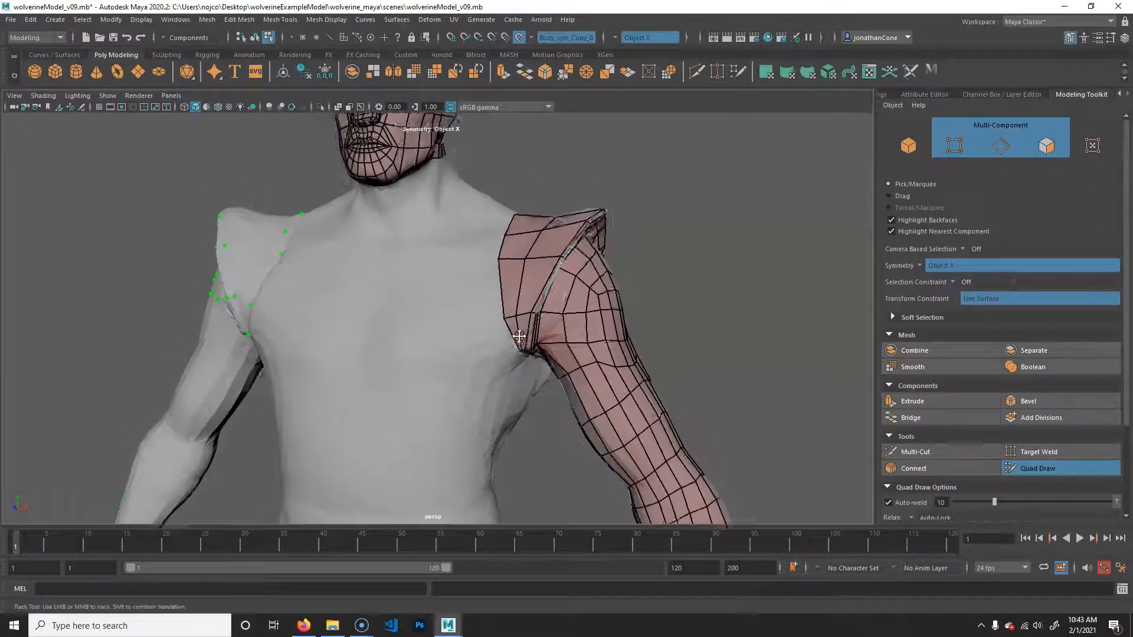
left_click_drag(364, 333, 398, 333, "alt")
middle_click_drag(398, 333, 384, 360, "alt")
right_click_drag(384, 360, 506, 379, "alt")
left_click_drag(441, 374, 649, 352, "alt")
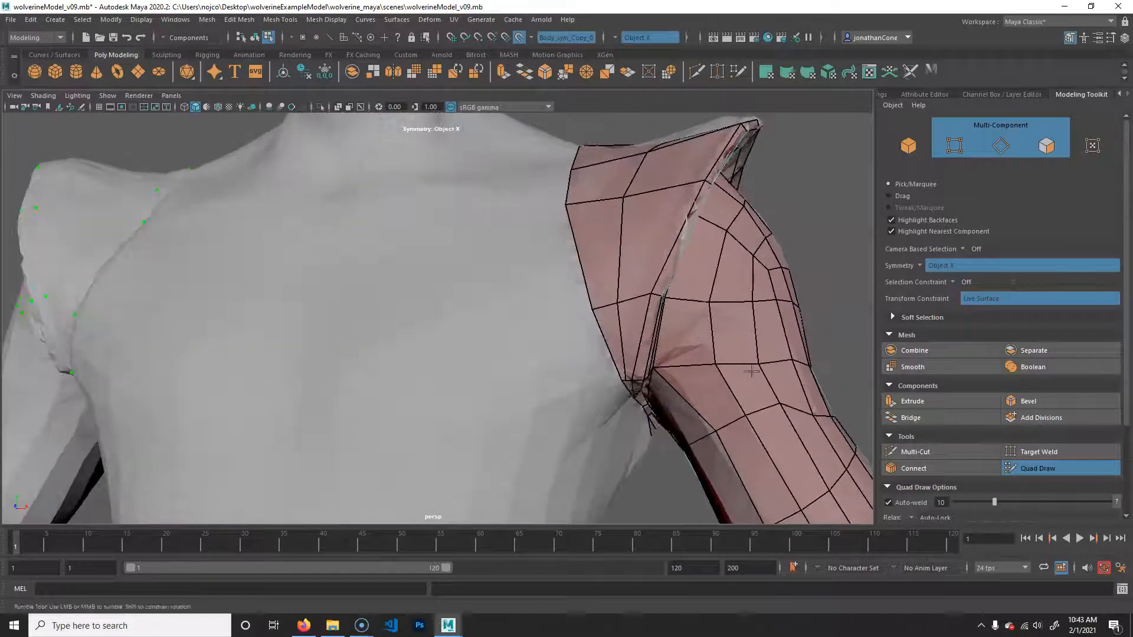
mouse_move(554, 395)
left_mouse_down("alt")
mouse_move(578, 384)
mouse_move(542, 383)
left_mouse_up("alt")
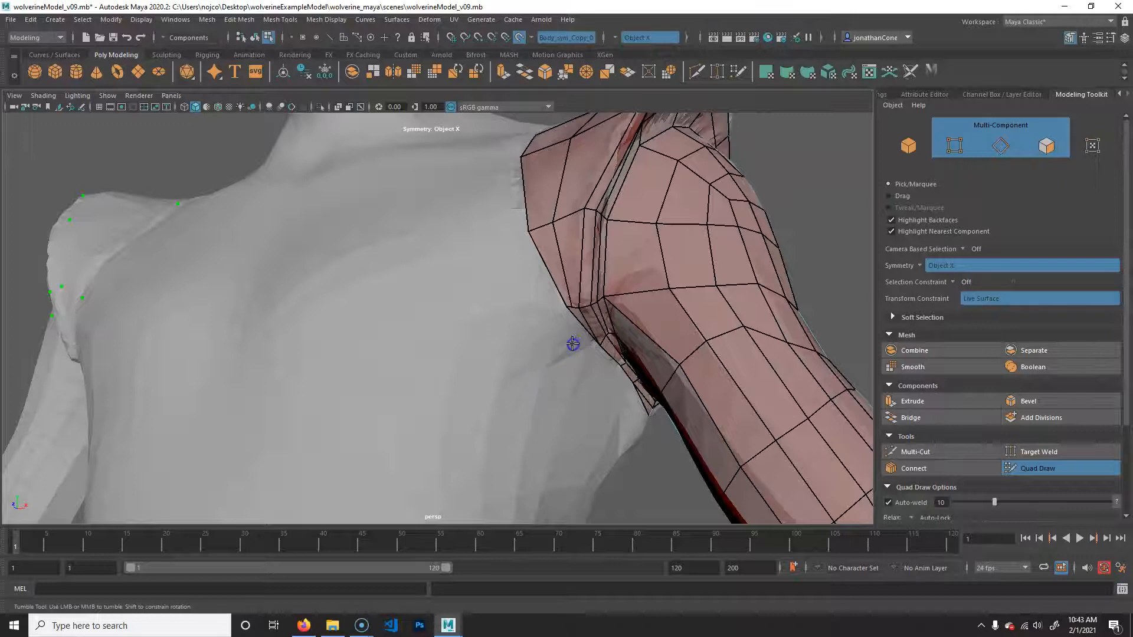
left_click_drag(572, 343, 665, 284, "alt")
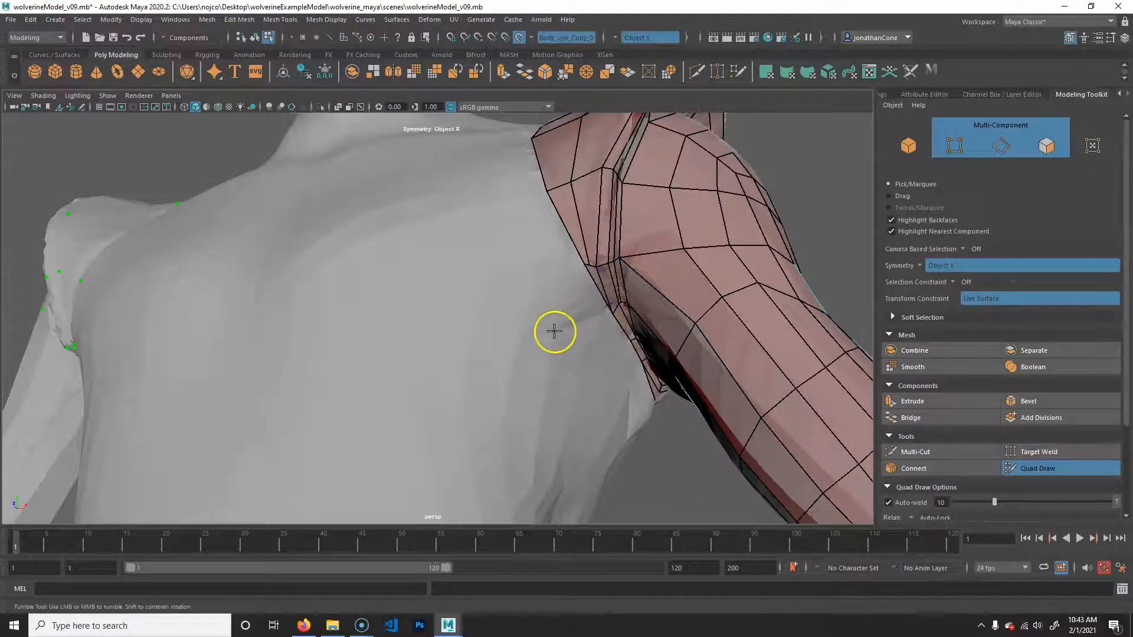
left_click(567, 297, "shift")
left_click(407, 305)
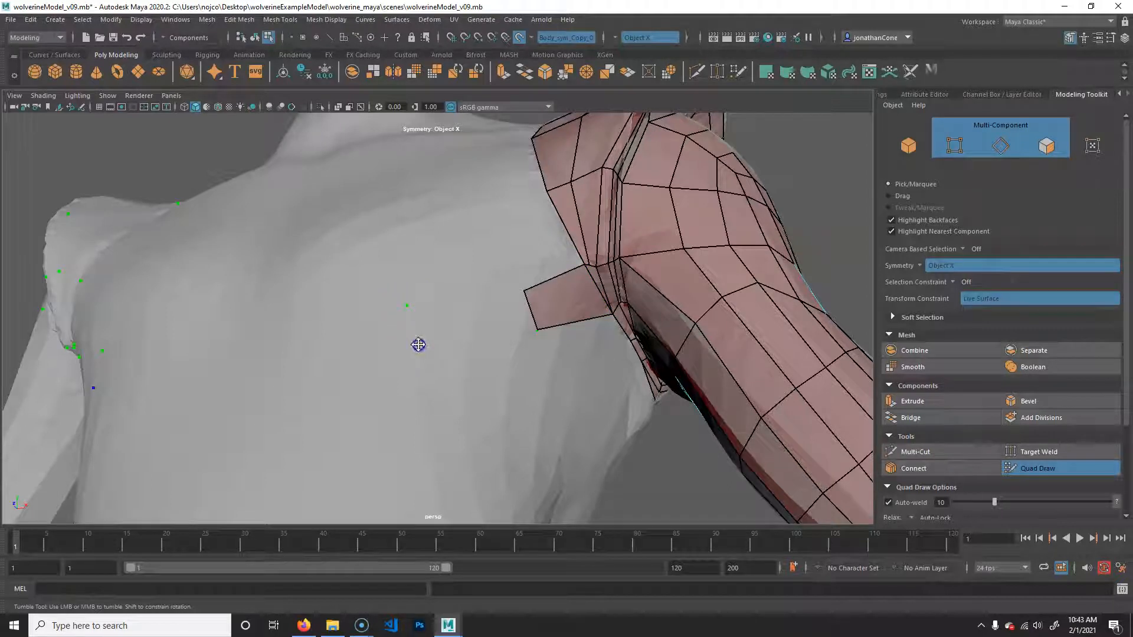
left_click(303, 307, "shift")
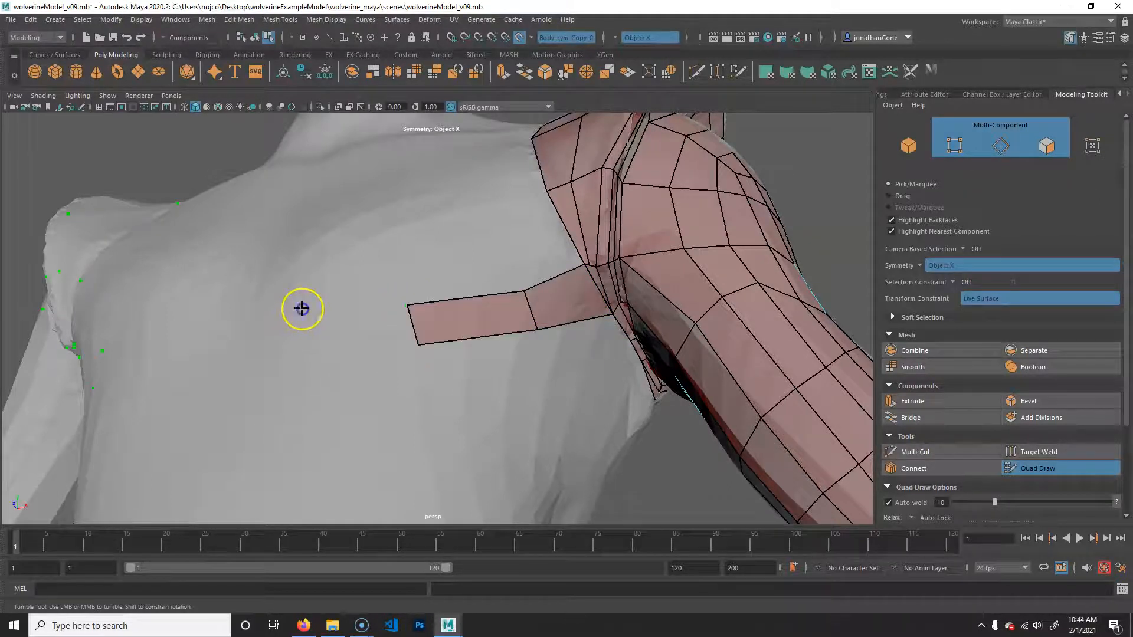
left_click(349, 329, "shift")
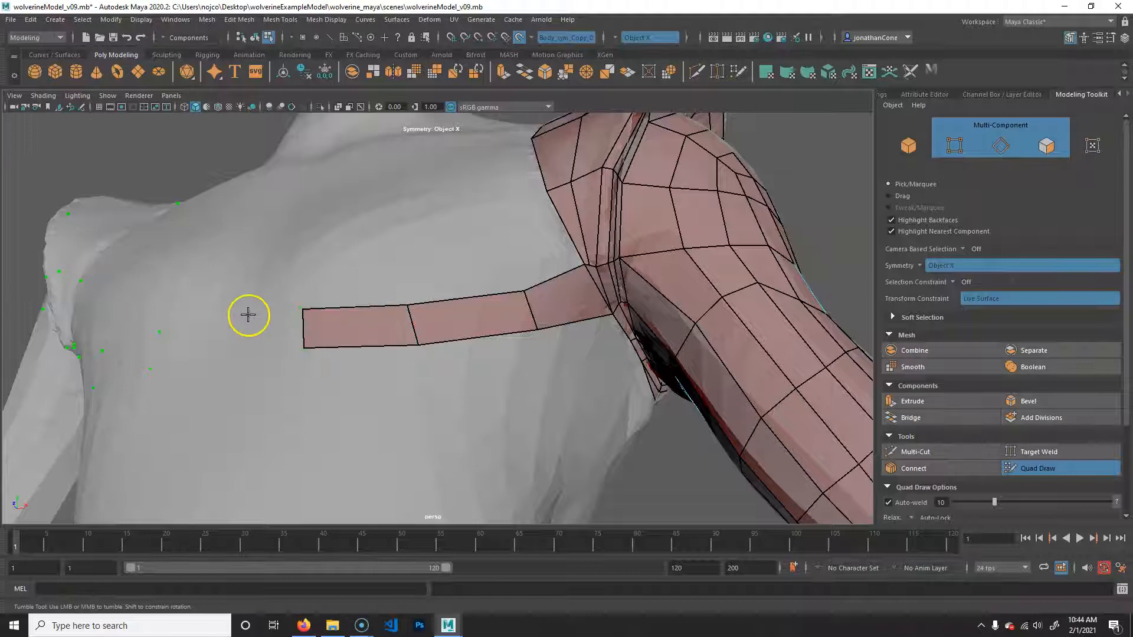
left_click(234, 318)
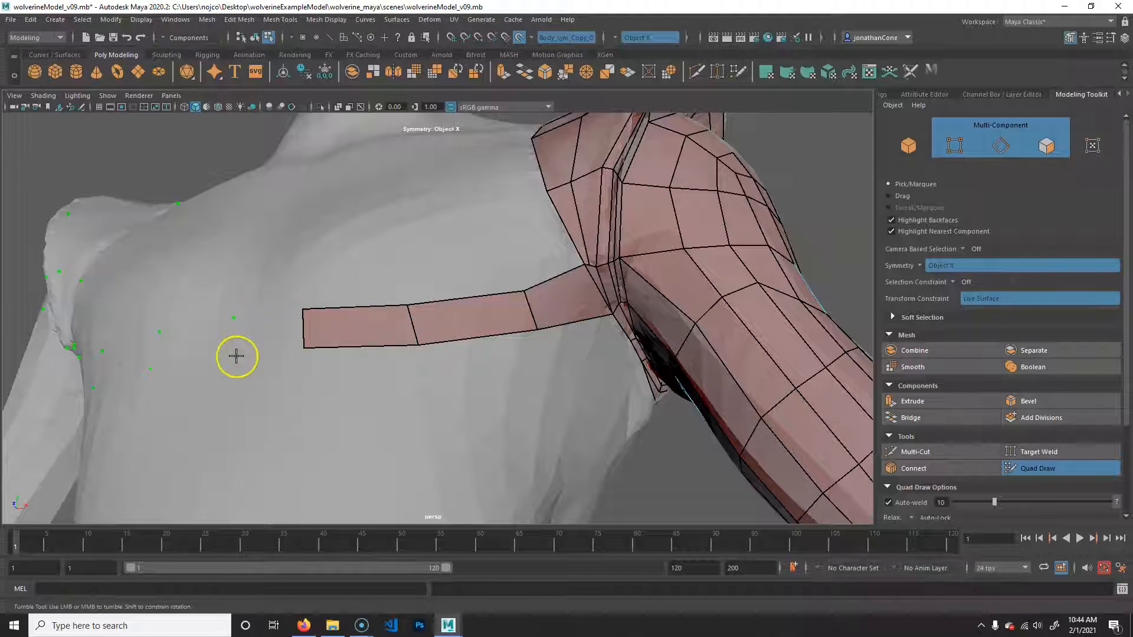
left_click(275, 337, "shift")
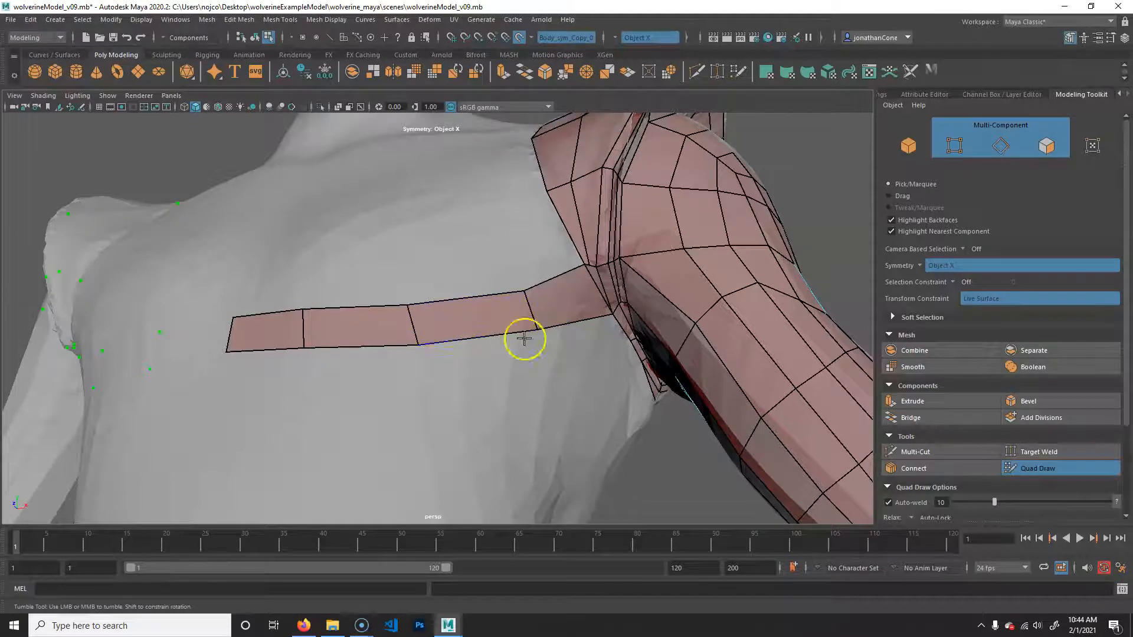
Step: Add a second row of quads above the chest strip, from near the centre line to the front of the shoulder
right_click_drag(524, 337, 380, 358, "alt")
left_click_drag(379, 359, 323, 371, "alt")
right_click_drag(323, 370, 442, 378, "alt")
middle_click_drag(443, 378, 427, 352, "alt")
left_click_drag(423, 334, 496, 340, "alt")
left_click(456, 321)
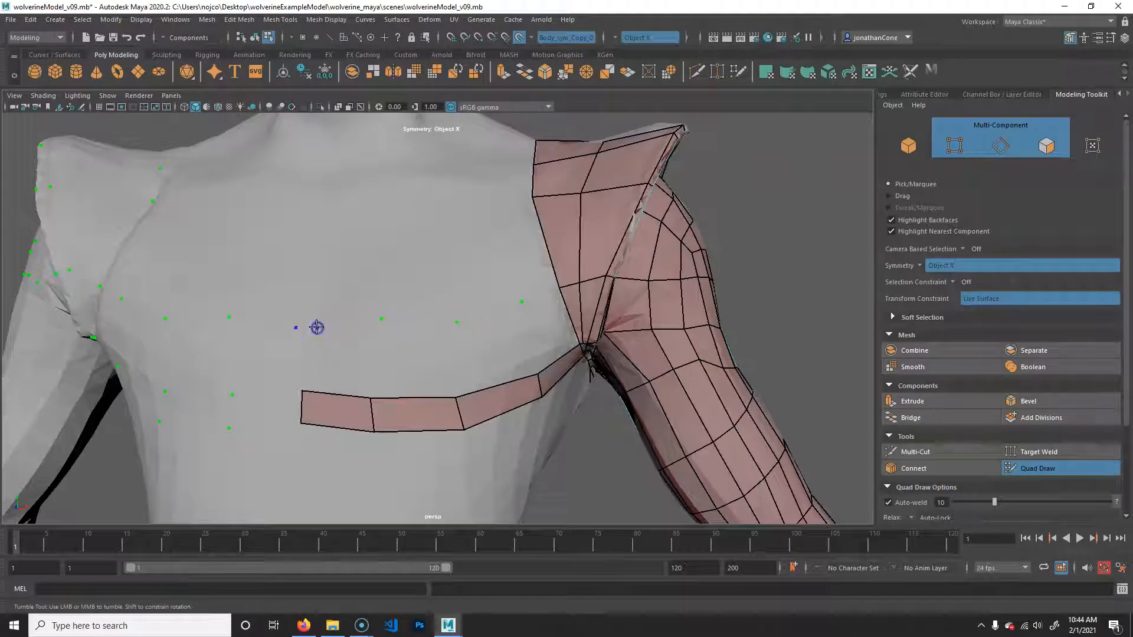
left_click(328, 354, "shift")
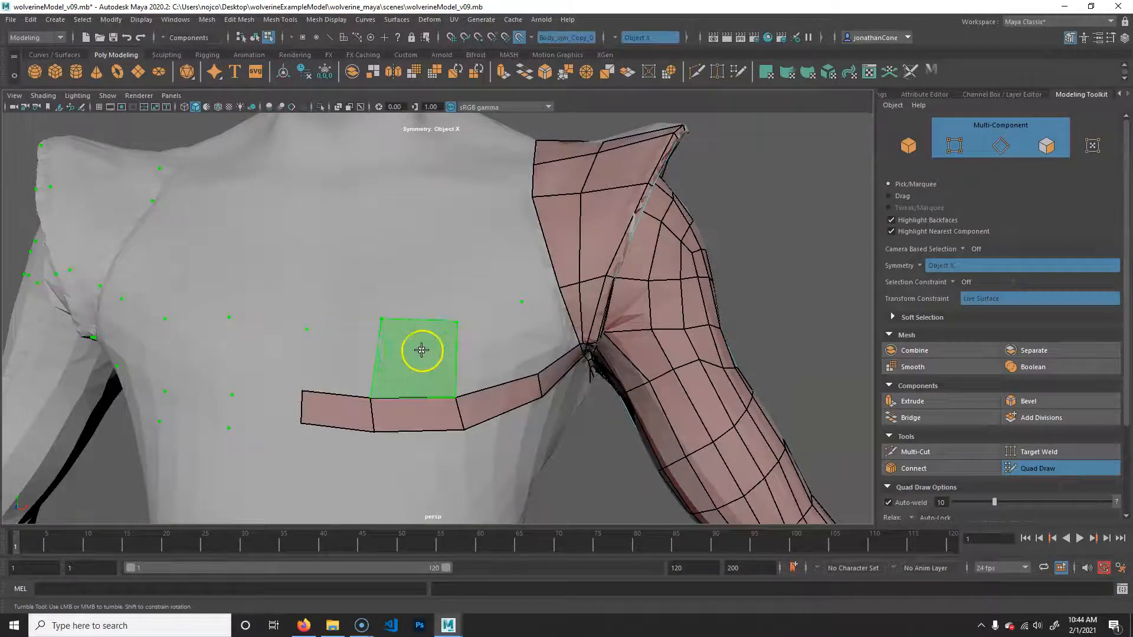
left_click(492, 352, "shift")
left_click(561, 331, "shift")
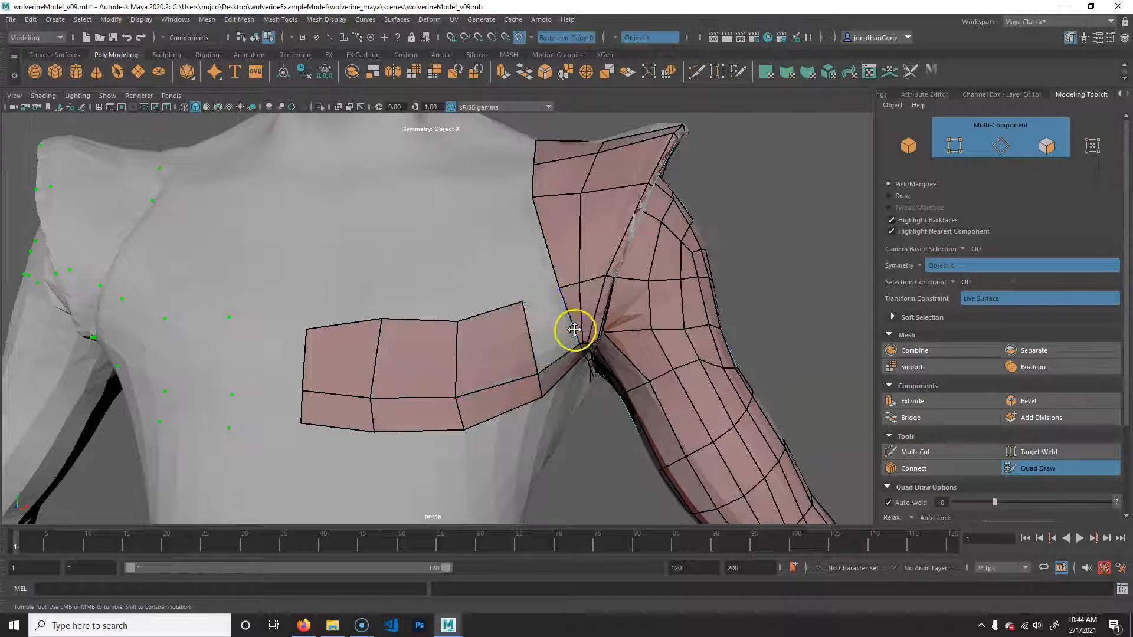
Step: Examine the two-row chest strip and how it joins the shoulder from the side, the armpit and the front
right_click_drag(674, 360, 499, 377, "alt")
left_click_drag(500, 377, 363, 362, "alt")
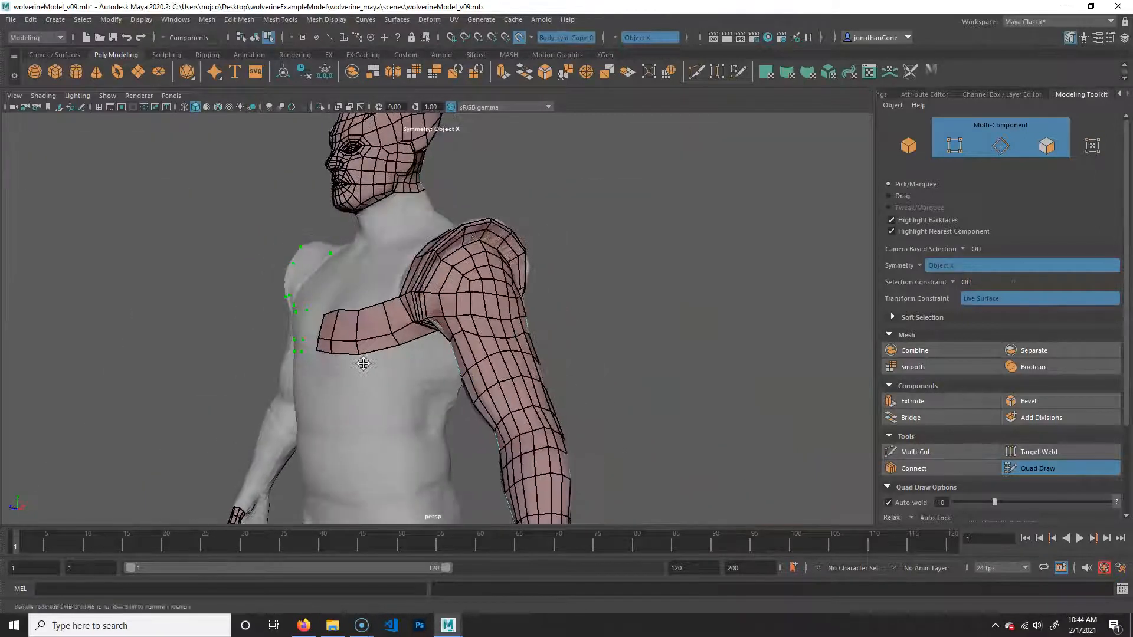
right_click_drag(363, 362, 544, 367, "alt")
middle_click_drag(277, 371, 413, 354, "alt")
right_click_drag(395, 354, 424, 354, "alt")
left_click_drag(424, 353, 346, 341, "alt")
left_click_drag(300, 373, 321, 331, "alt")
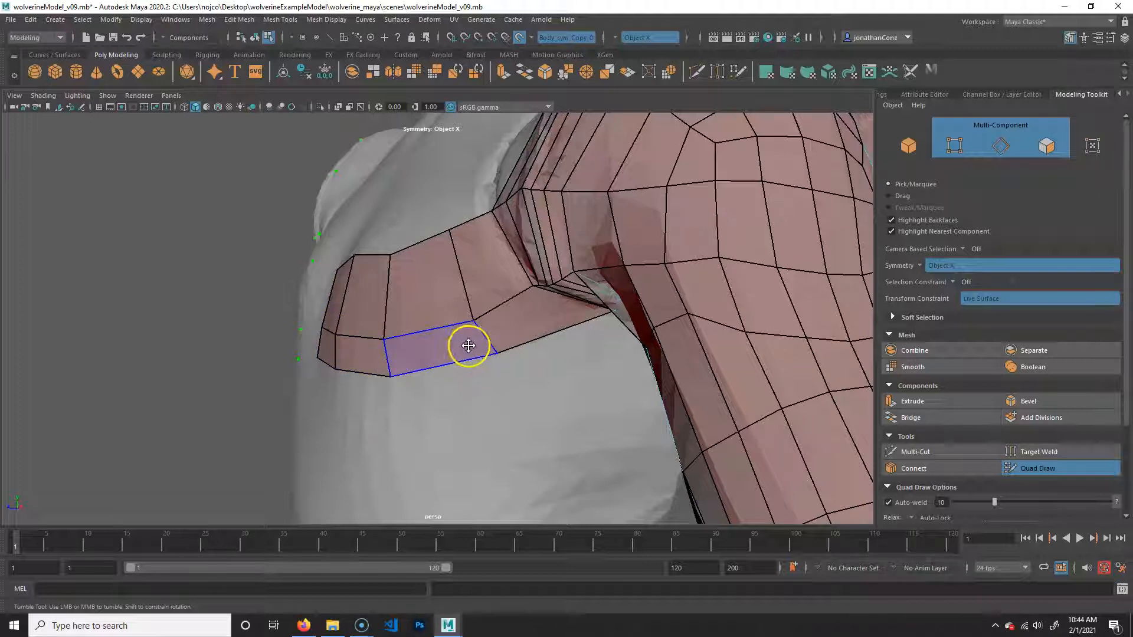
left_click_drag(468, 346, 573, 358, "alt")
left_click_drag(498, 376, 508, 329, "alt")
right_click_drag(509, 329, 456, 359, "alt")
middle_click_drag(456, 359, 473, 335, "alt")
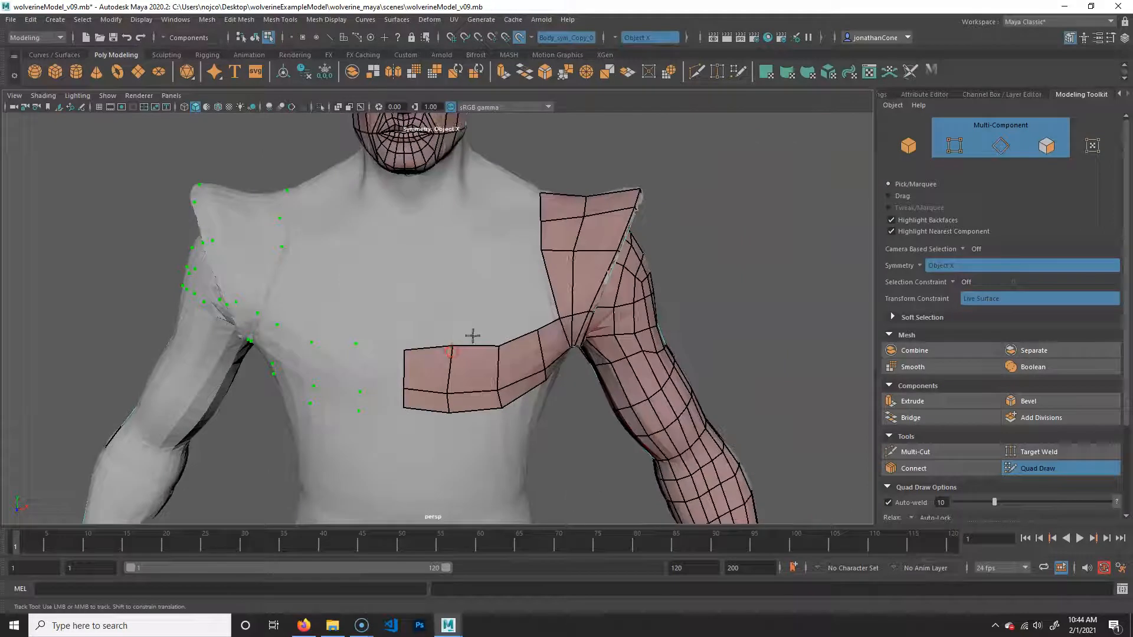
left_click_drag(452, 352, 507, 335, "alt")
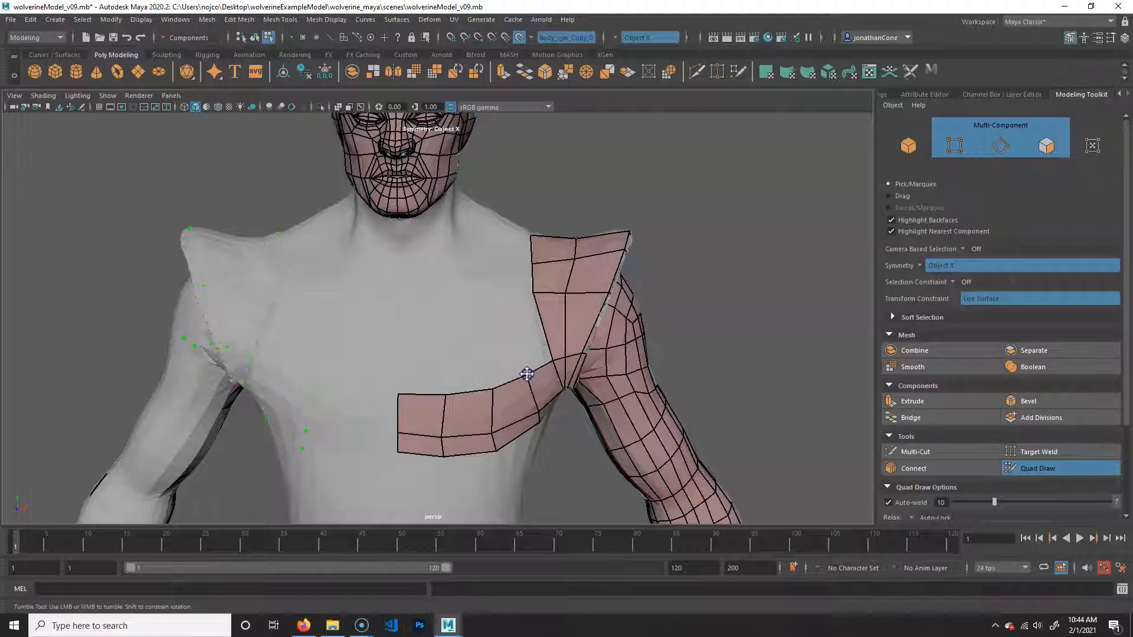
Step: Fill the corner between chest strip and front shoulder with quads and continue them as a third row across the chest
left_click_drag(558, 412, 549, 380, "alt")
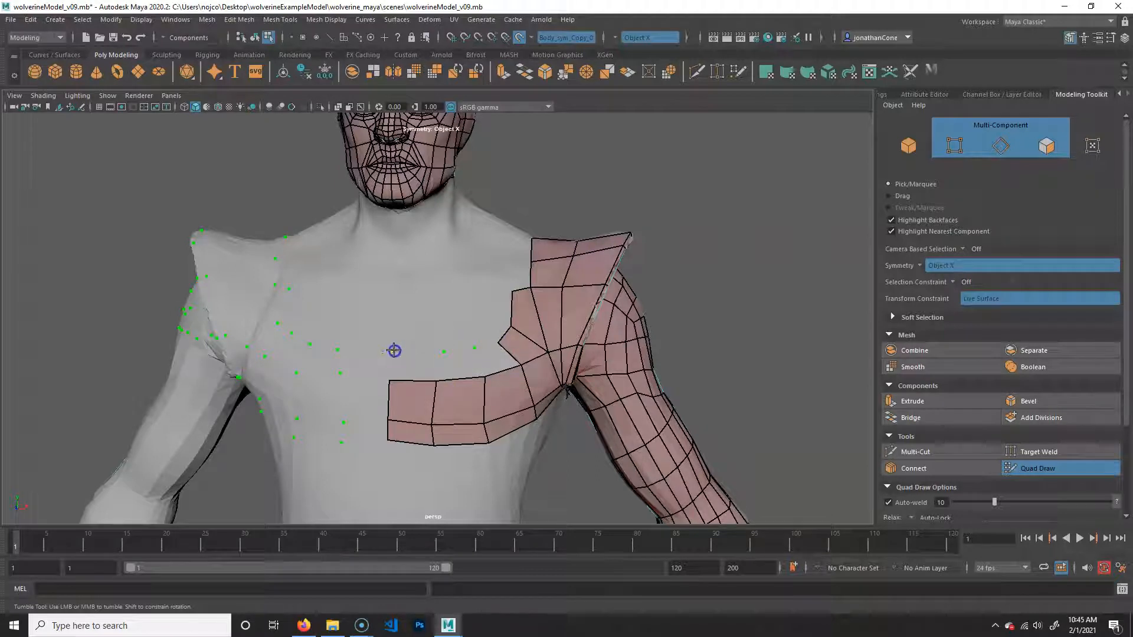
left_click(418, 360, "shift")
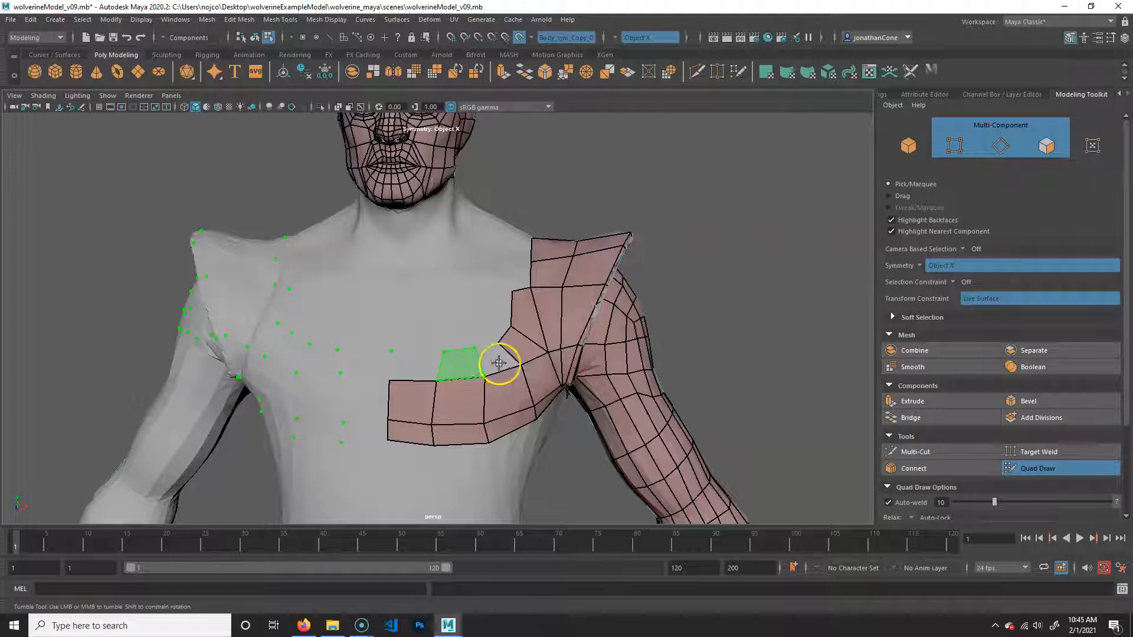
left_click(468, 369, "shift")
left_click(497, 360, "shift")
mouse_move(522, 363)
left_mouse_down("alt")
mouse_move(546, 371)
mouse_move(536, 373)
left_mouse_up("alt")
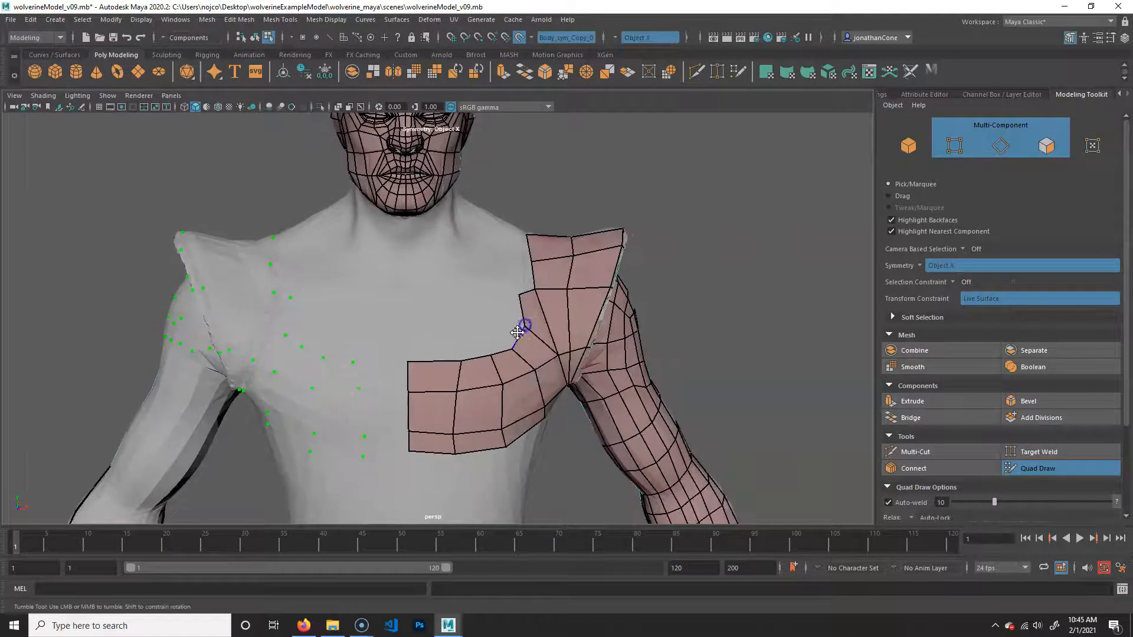
left_click(531, 305)
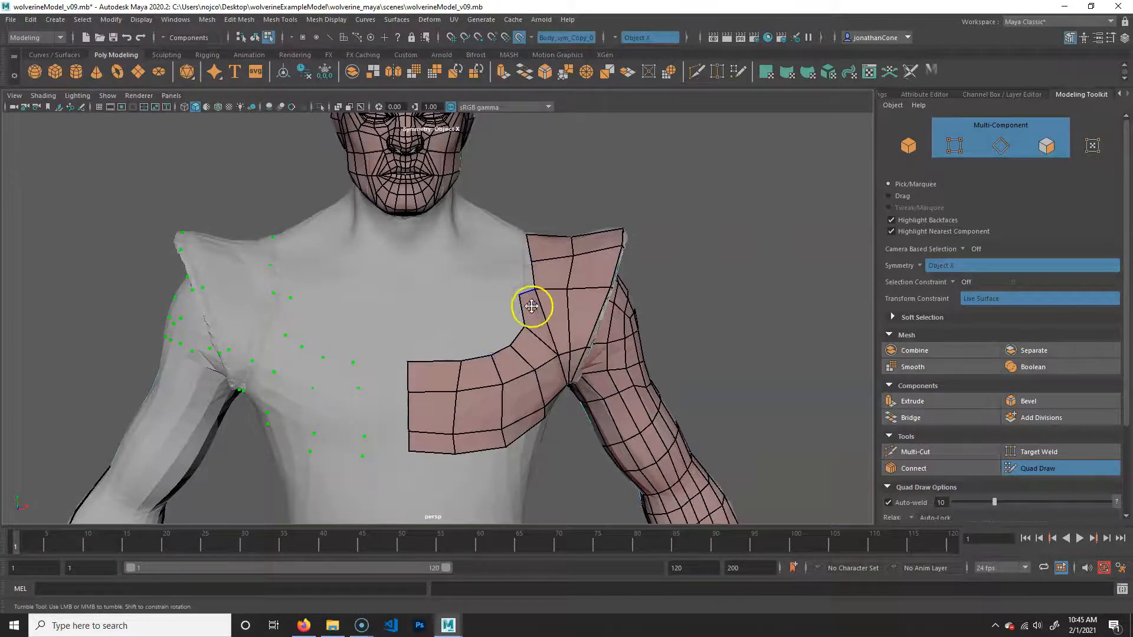
Step: Adjust the upper border vertices beside the shoulder and fill tall quads from the third chest row up to collarbone level
left_click_drag(487, 380, 485, 316, "alt")
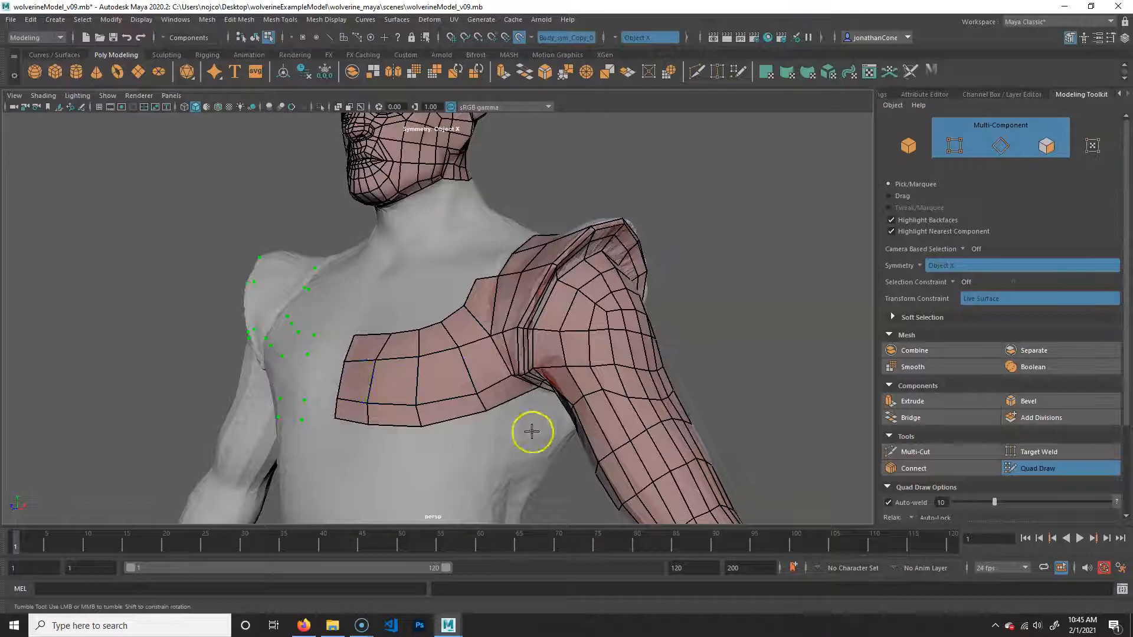
mouse_move(566, 407)
left_mouse_down("alt")
mouse_move(584, 405)
mouse_move(546, 403)
left_mouse_up("alt")
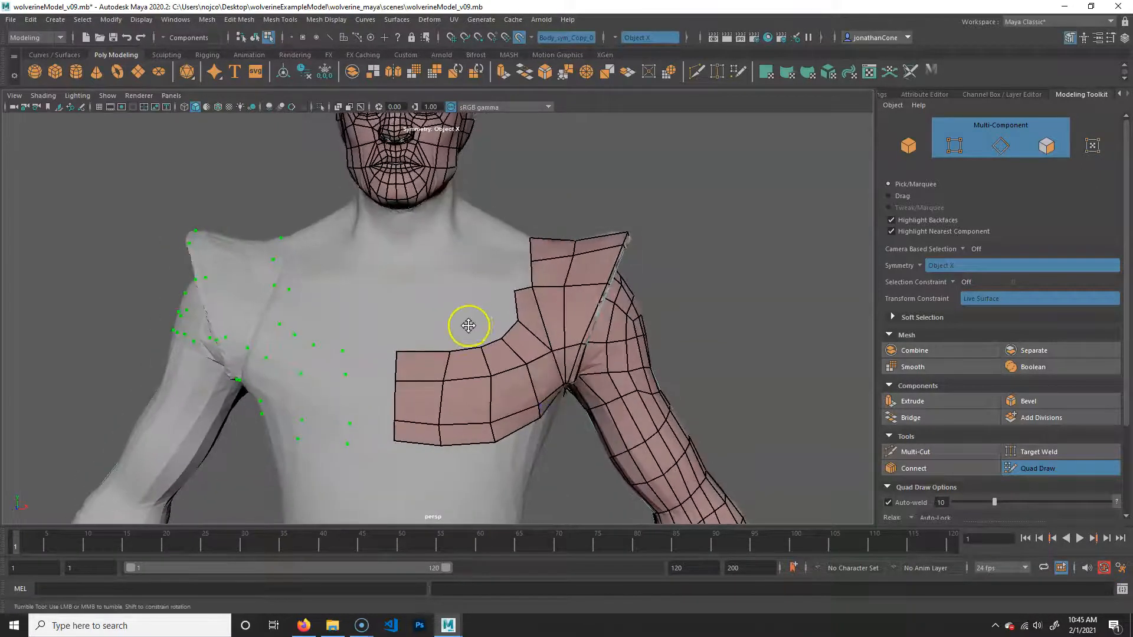
middle_click_drag(503, 352, 516, 399, "alt")
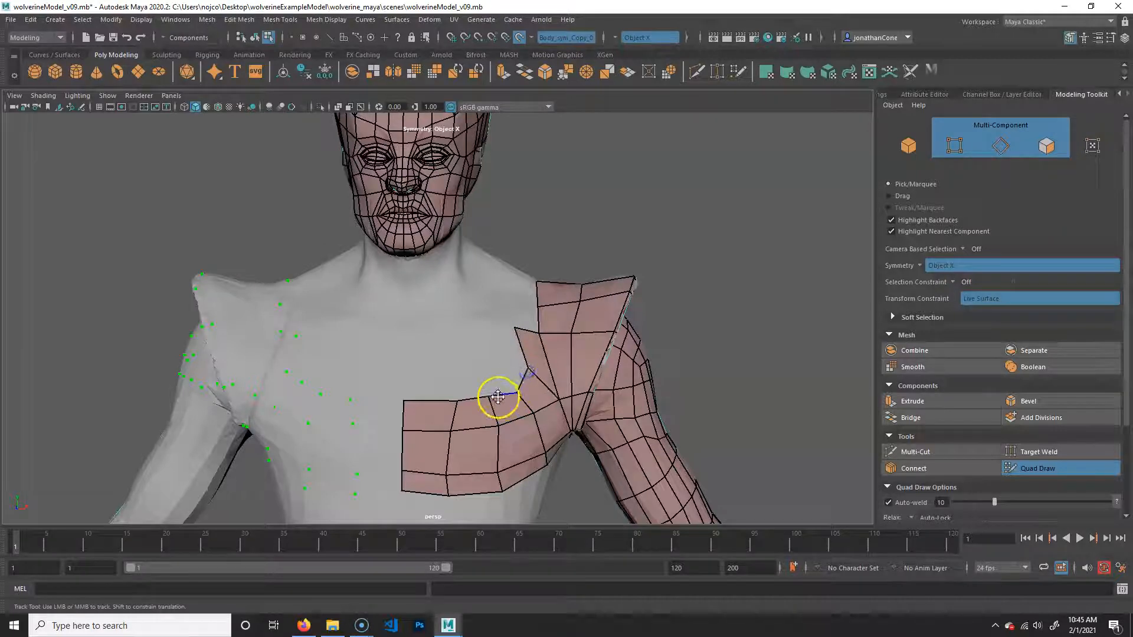
left_click_drag(449, 399, 480, 392, "alt")
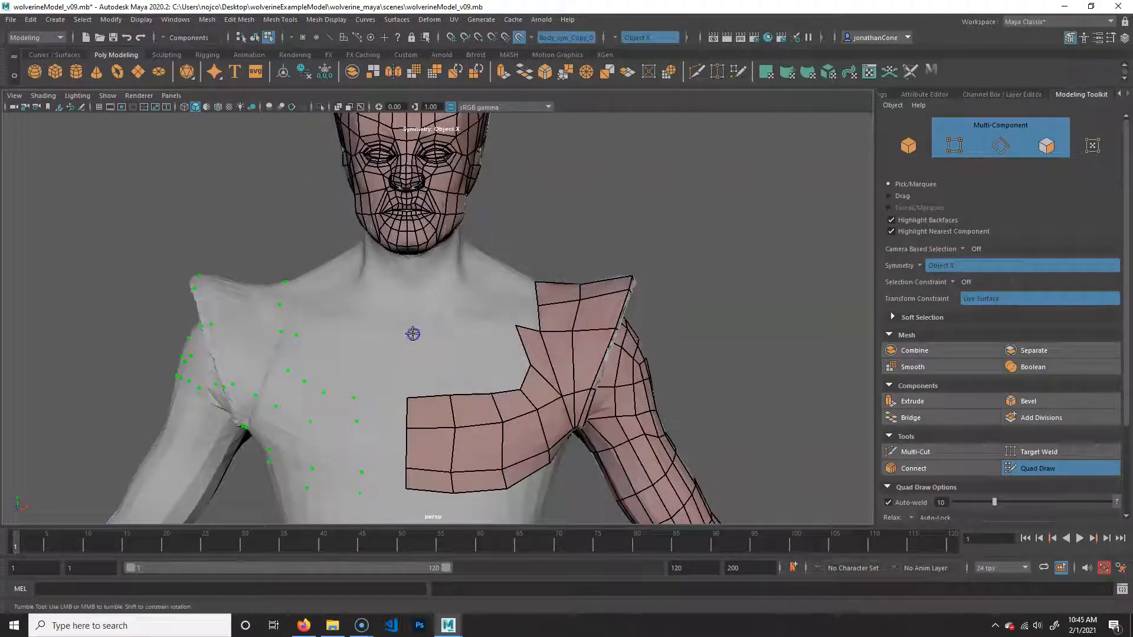
left_click(445, 334)
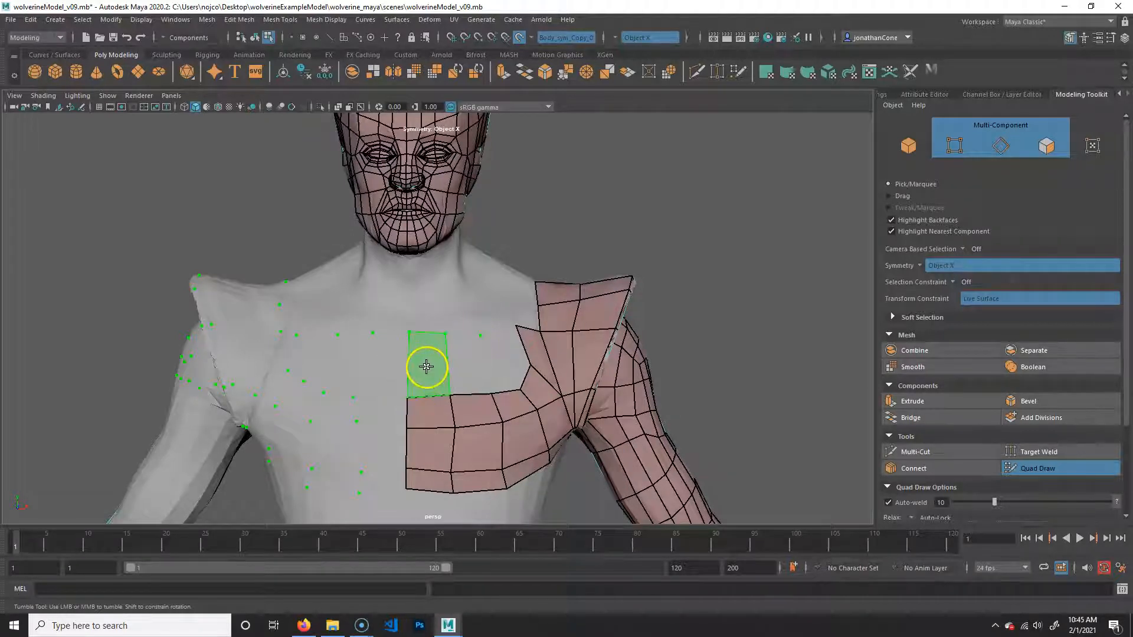
left_click(473, 368, "shift")
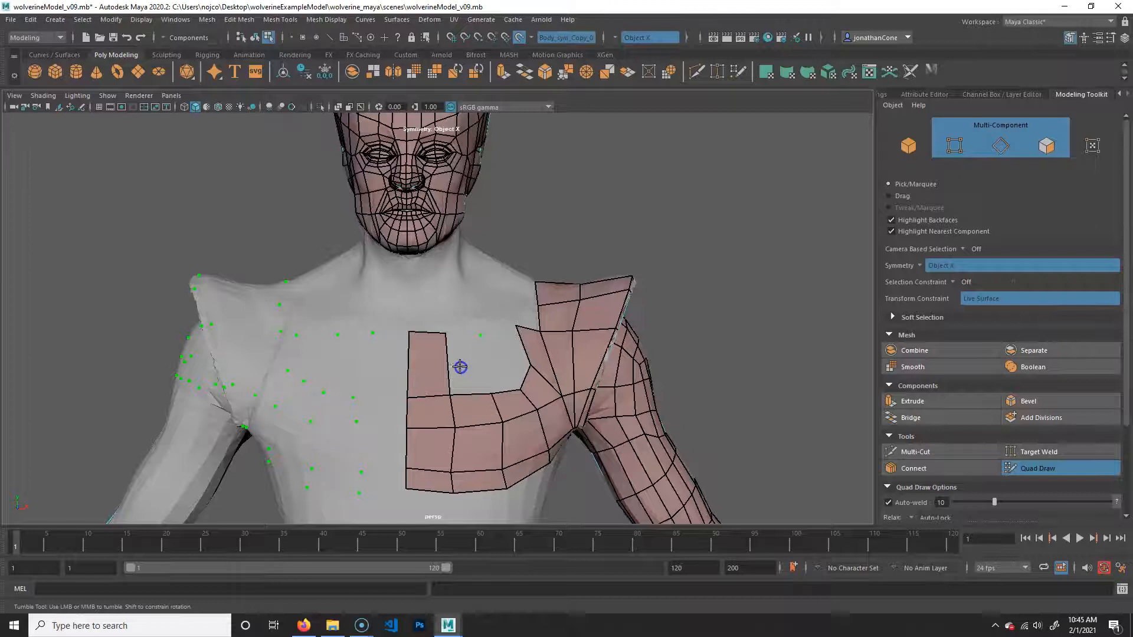
left_click(461, 367, "shift")
Step: Split the tall upper chest quads with a horizontal edge loop and fill the gap between them and the shoulder
right_click_drag(373, 352, 486, 366, "alt")
left_click_drag(486, 366, 435, 325, "alt")
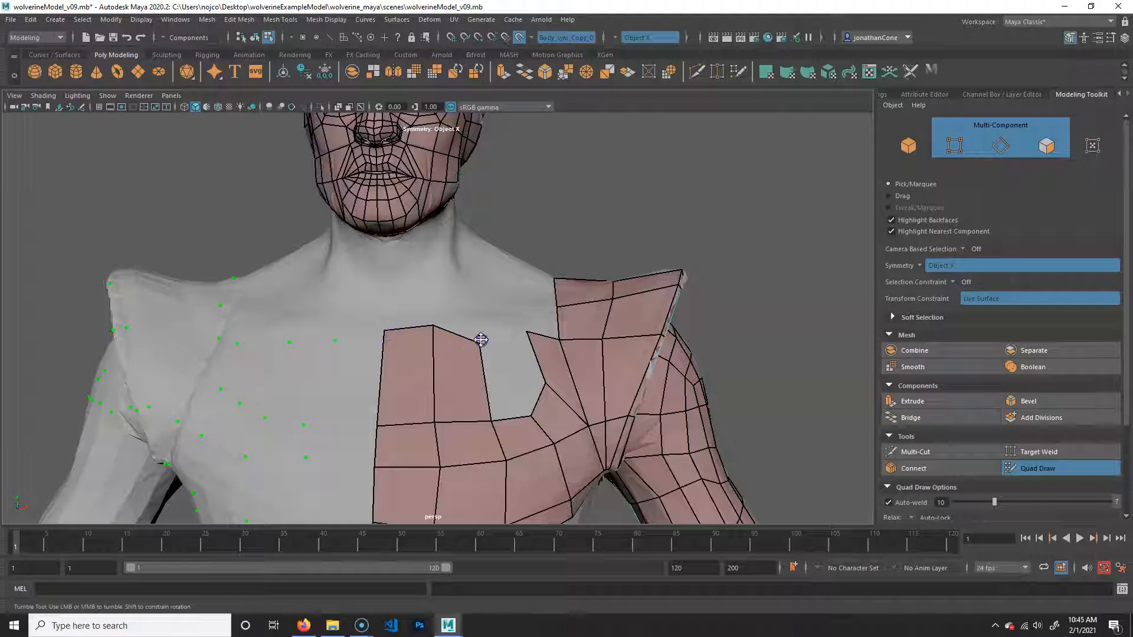
left_click_drag(546, 383, 534, 420)
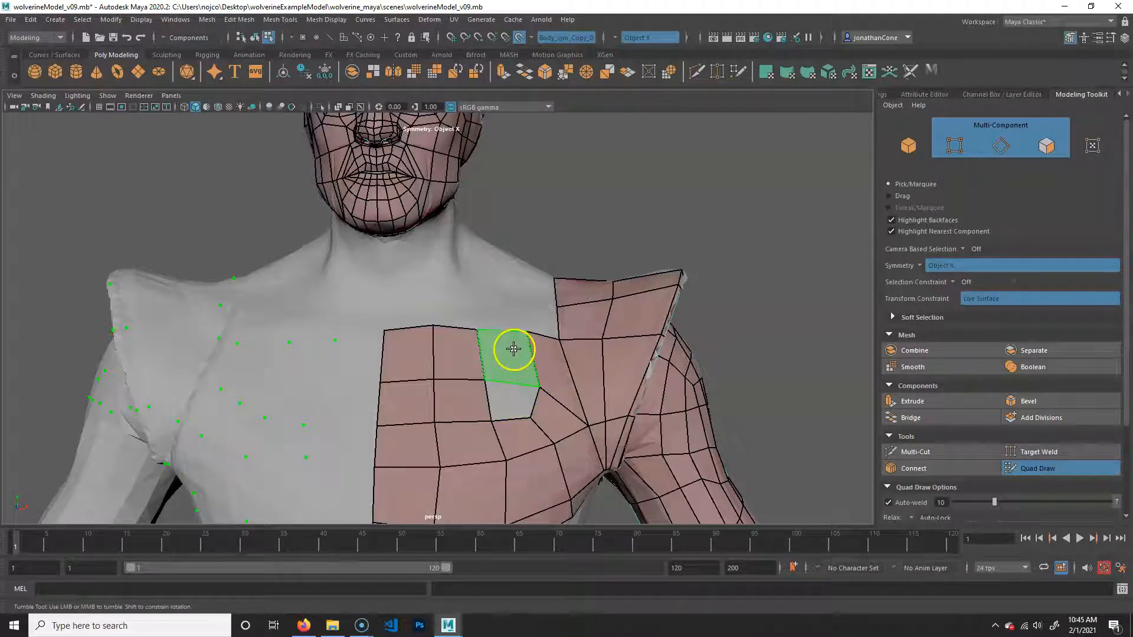
left_click(533, 430, "shift")
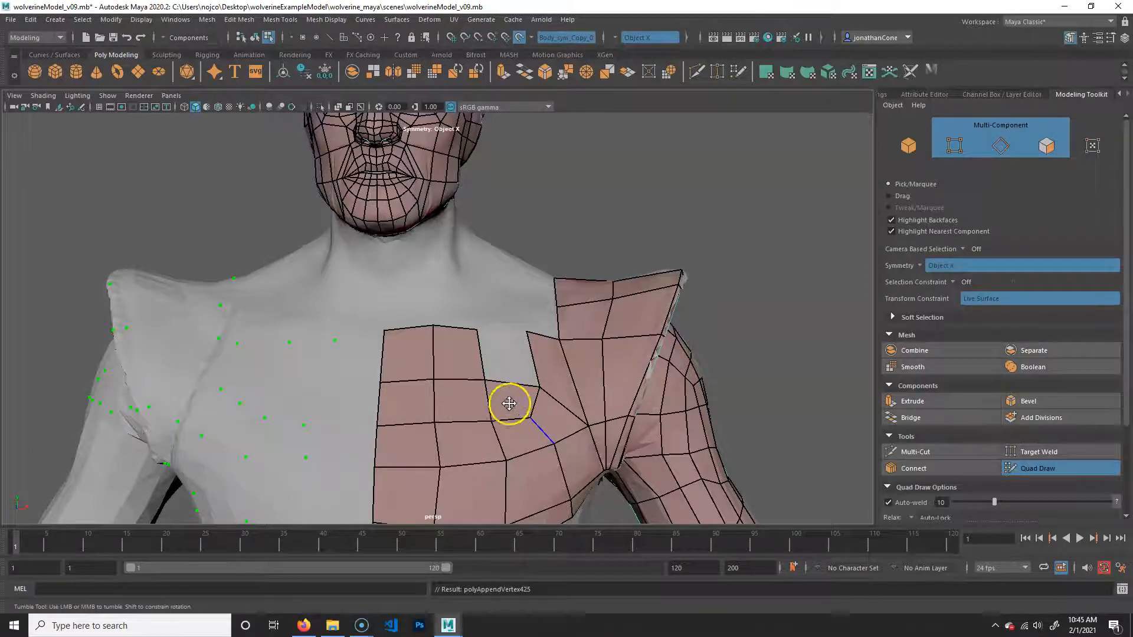
left_click(497, 420, "shift")
Step: Relax the upper chest quads where the rows meet the front of the shoulder
left_click_drag(552, 458, 403, 435, "alt")
right_click_drag(403, 435, 492, 409, "alt")
left_click_drag(491, 435, 446, 432, "shift")
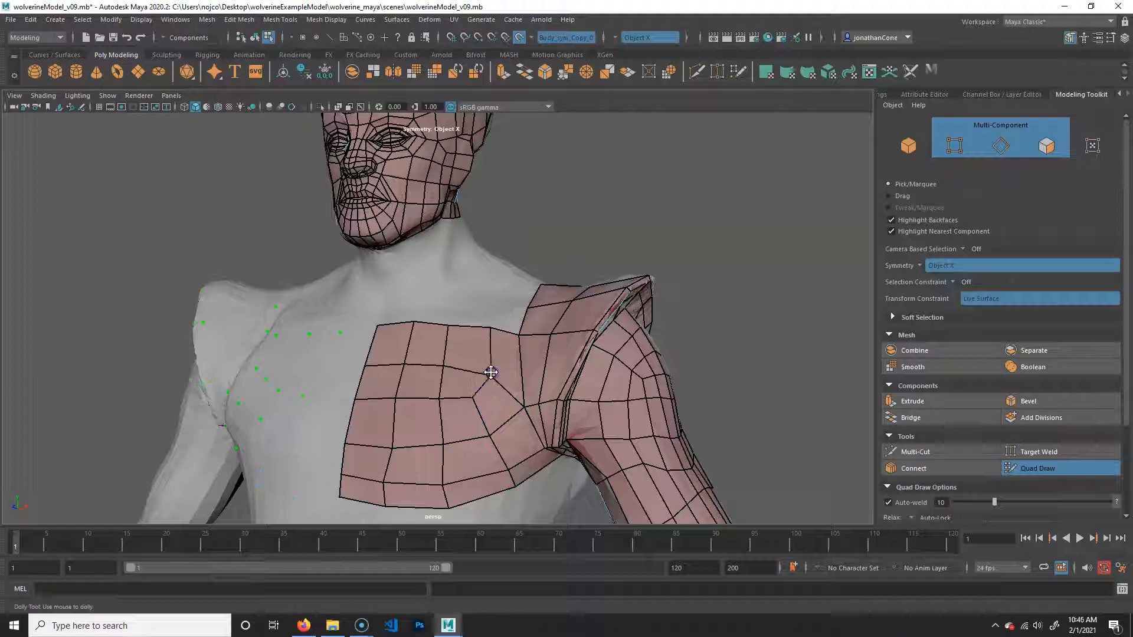
mouse_move(476, 384)
left_mouse_down("shift")
mouse_move(443, 379)
mouse_move(475, 372)
left_mouse_up("shift")
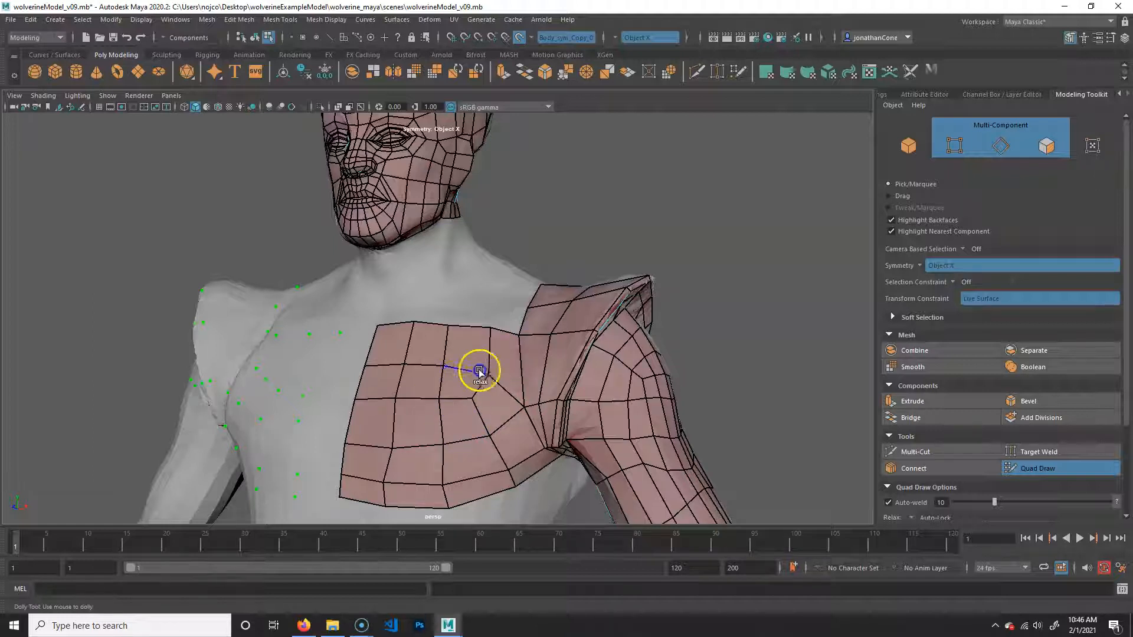
Step: Extend a strip of four quads from the jaw's lower edge down the front of the neck
left_click_drag(367, 464, 420, 468, "alt")
right_click_drag(420, 468, 543, 419, "alt")
middle_click_drag(472, 372, 466, 405, "alt")
left_click_drag(466, 404, 526, 401, "alt")
middle_click_drag(467, 336, 481, 412, "alt")
mouse_move(480, 412)
left_mouse_down("alt")
mouse_move(372, 382)
mouse_move(431, 425)
mouse_move(494, 405)
left_mouse_up("alt")
right_click_drag(494, 405, 444, 378, "alt")
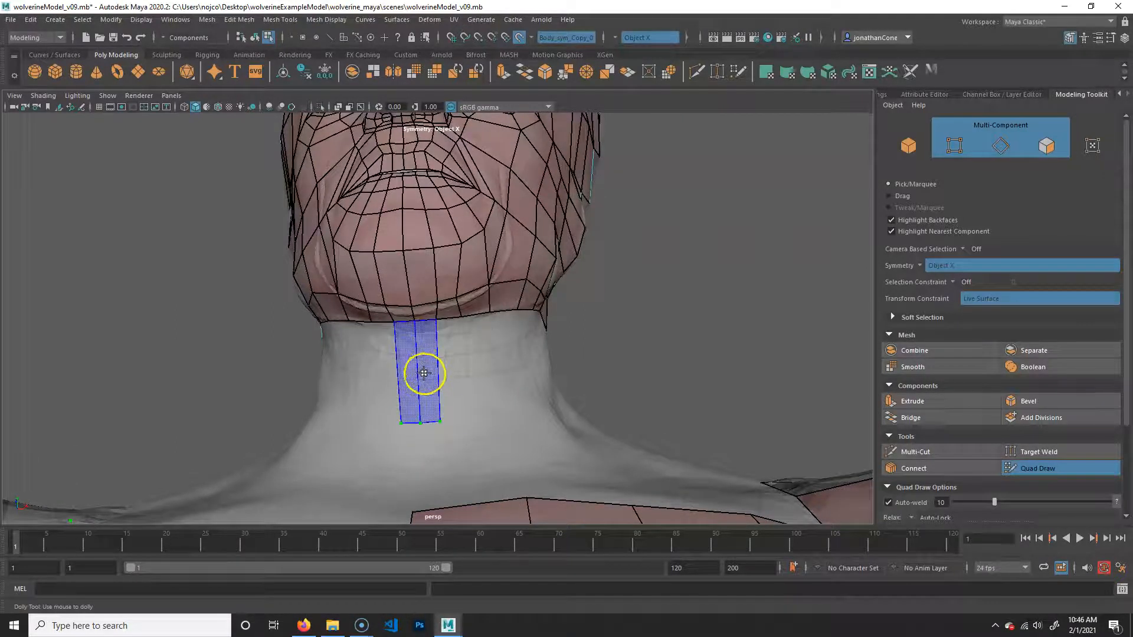
left_click(455, 369, "shift")
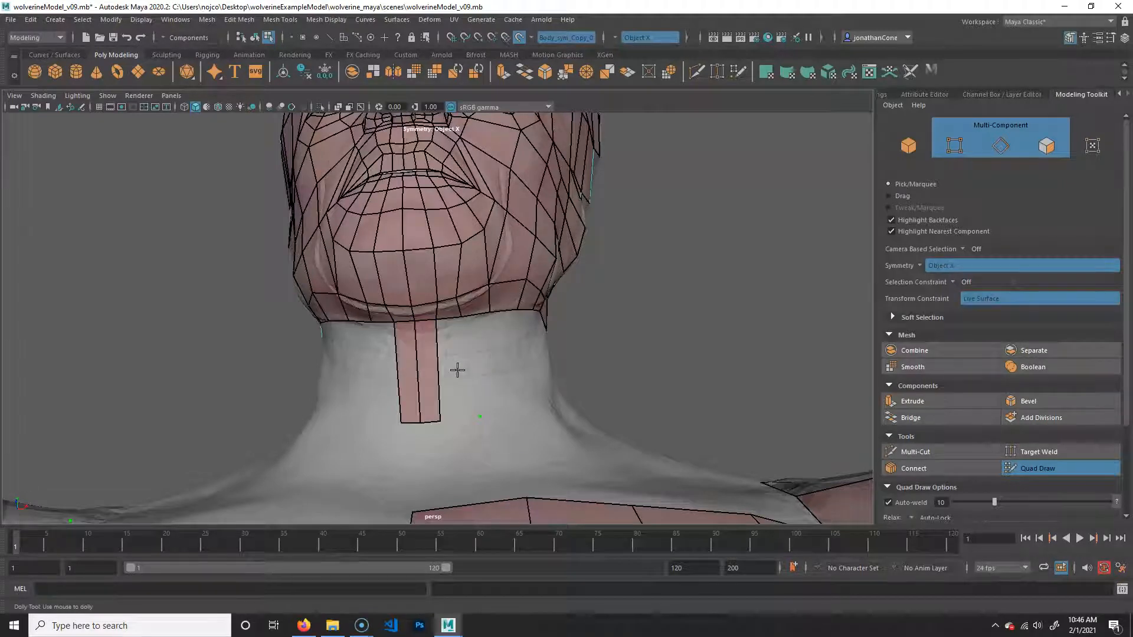
left_click(364, 422)
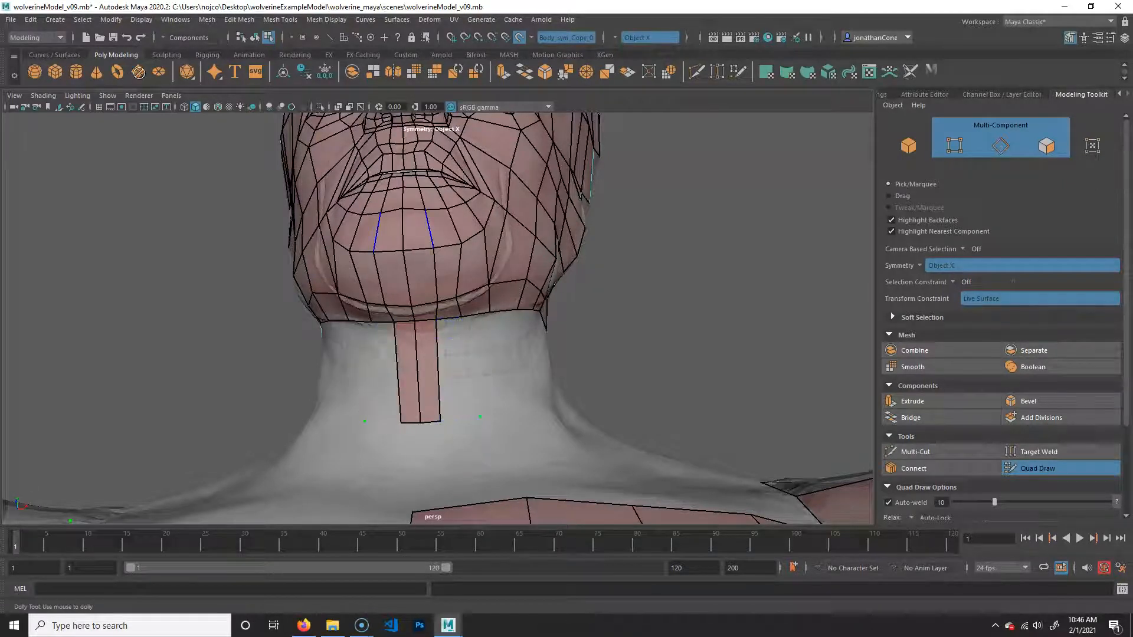
Step: Delete the construction history of all objects in the scene
left_click(31, 20)
mouse_move(83, 170)
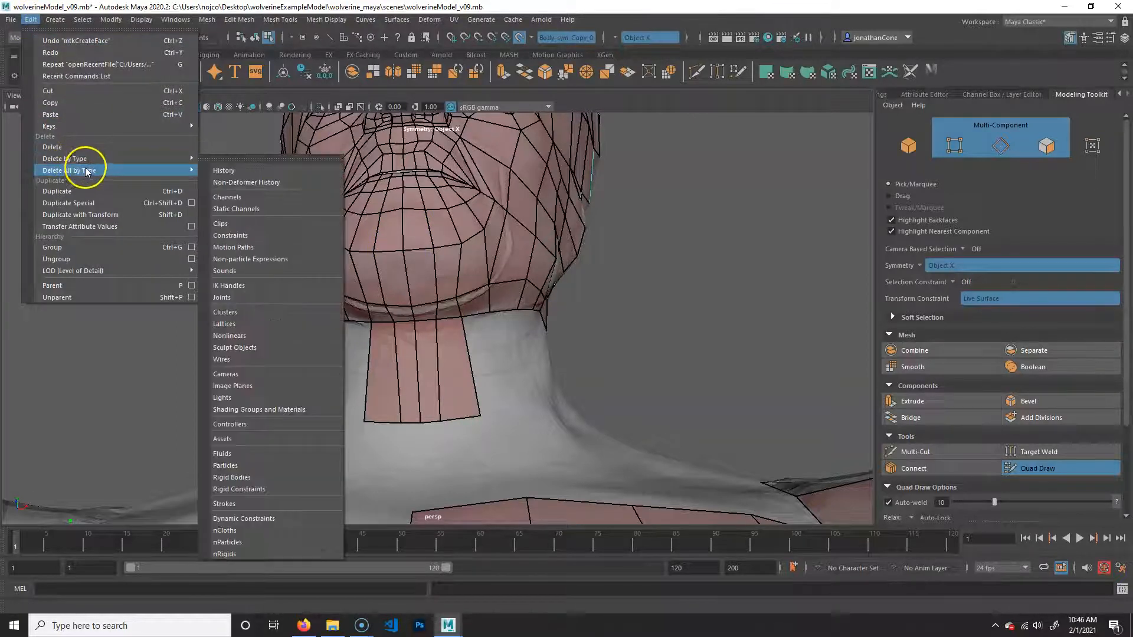
left_click(230, 176)
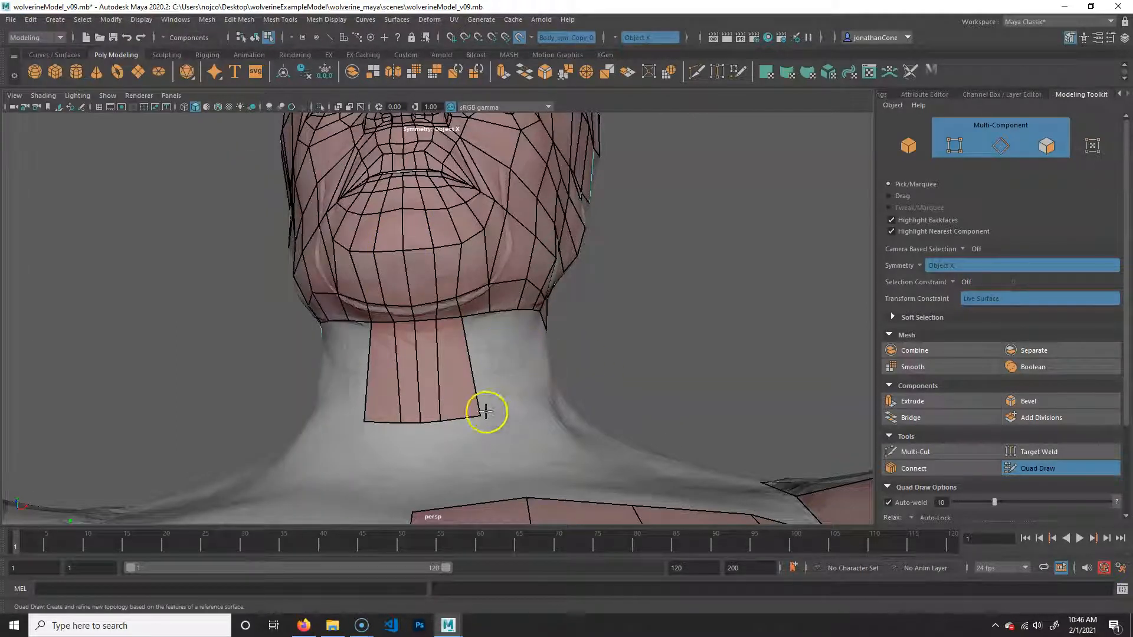
Step: Extend the front neck strip with quads under the jaw and along the side of the neck towards the back
mouse_move(473, 412)
left_mouse_down("alt")
mouse_move(522, 413)
mouse_move(474, 425)
left_mouse_up("alt")
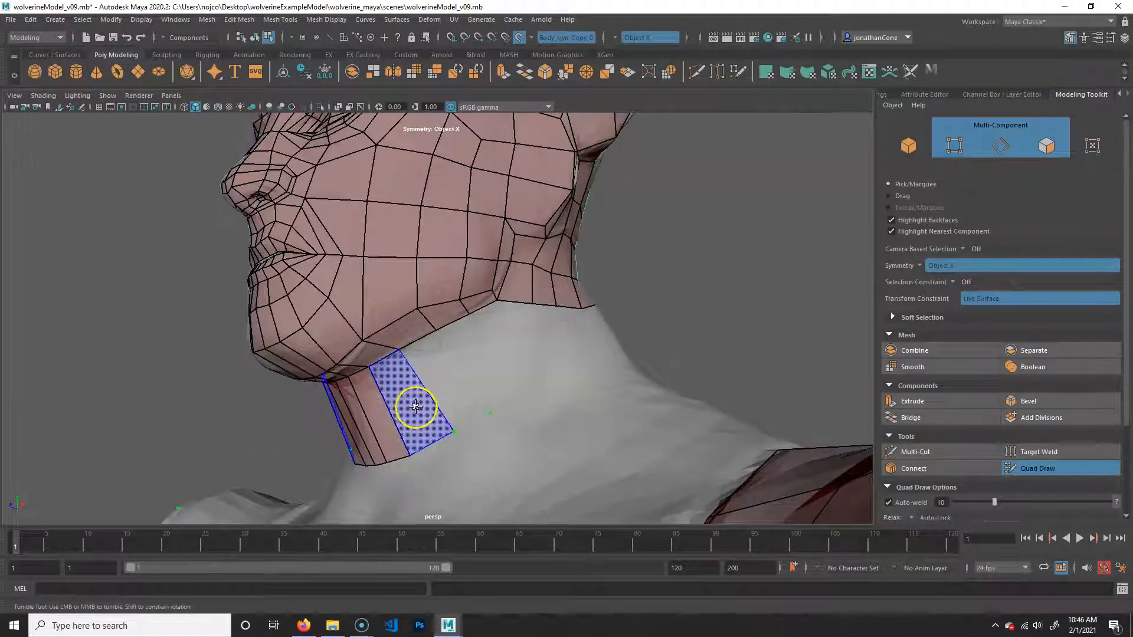
left_click(514, 393, "shift")
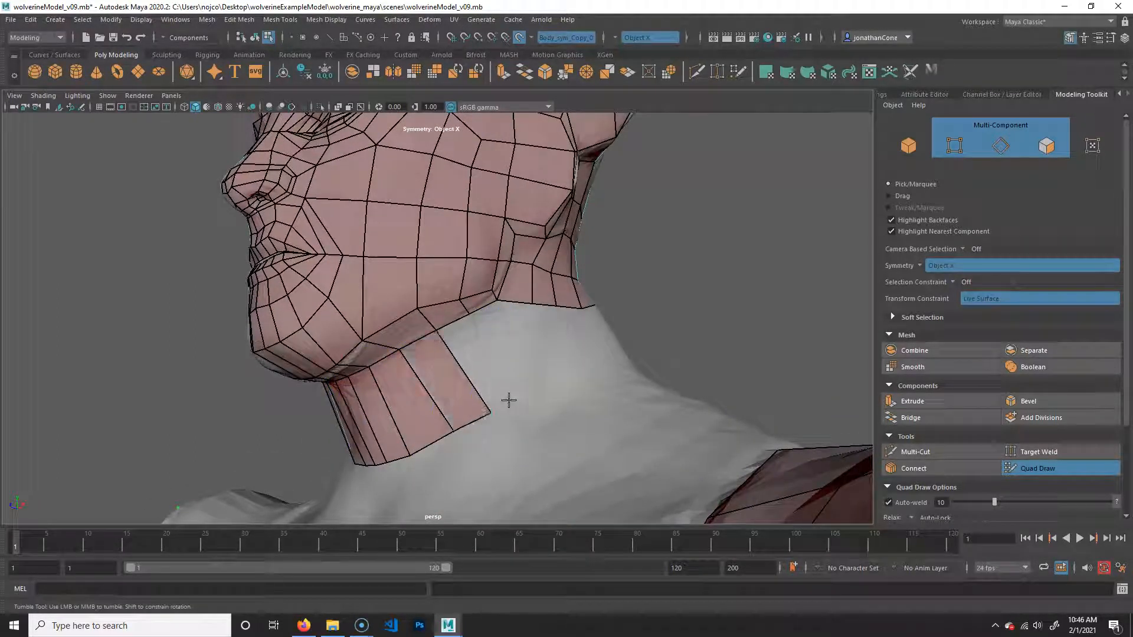
left_click(483, 371, "shift")
mouse_move(551, 379)
left_mouse_down("alt")
mouse_move(536, 415)
mouse_move(485, 415)
left_mouse_up("alt")
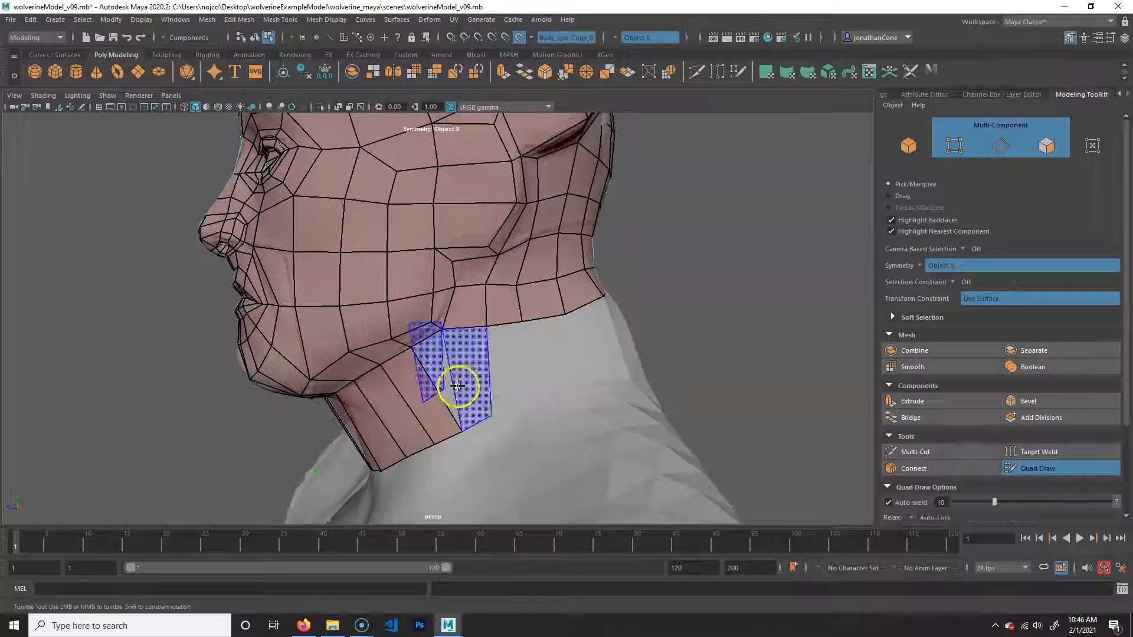
left_click(468, 389, "shift")
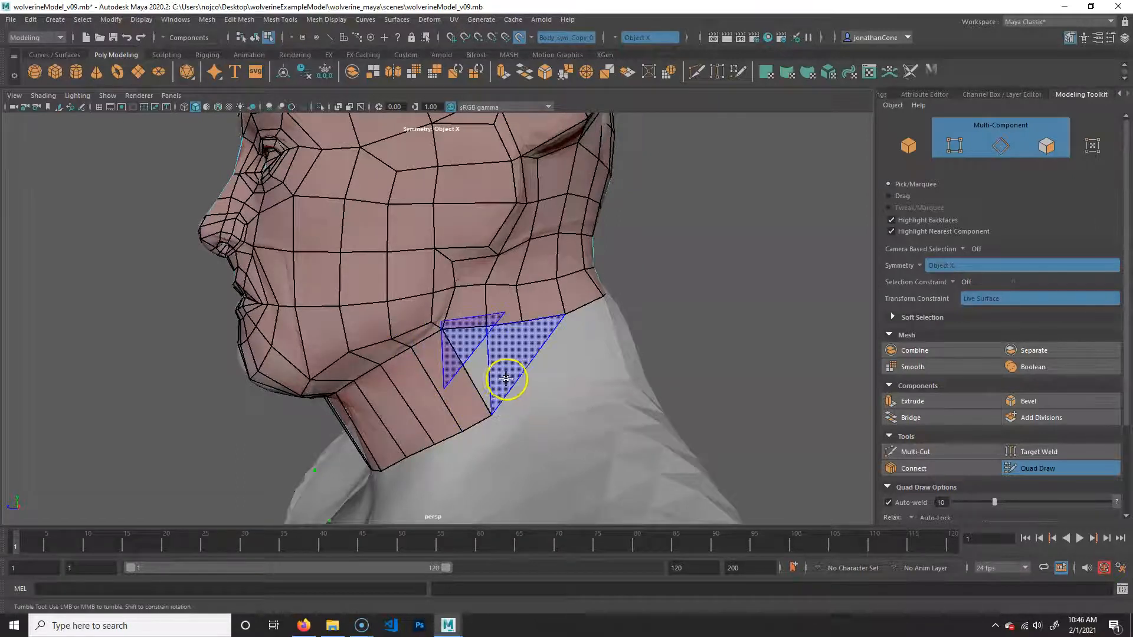
left_click(488, 375, "shift")
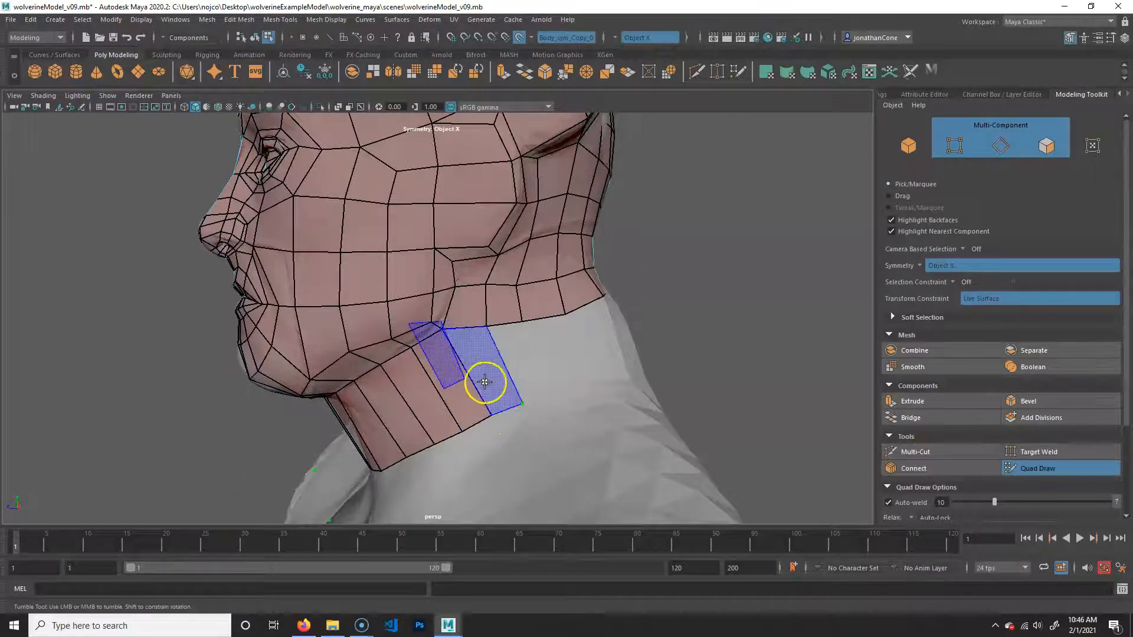
left_click(552, 382)
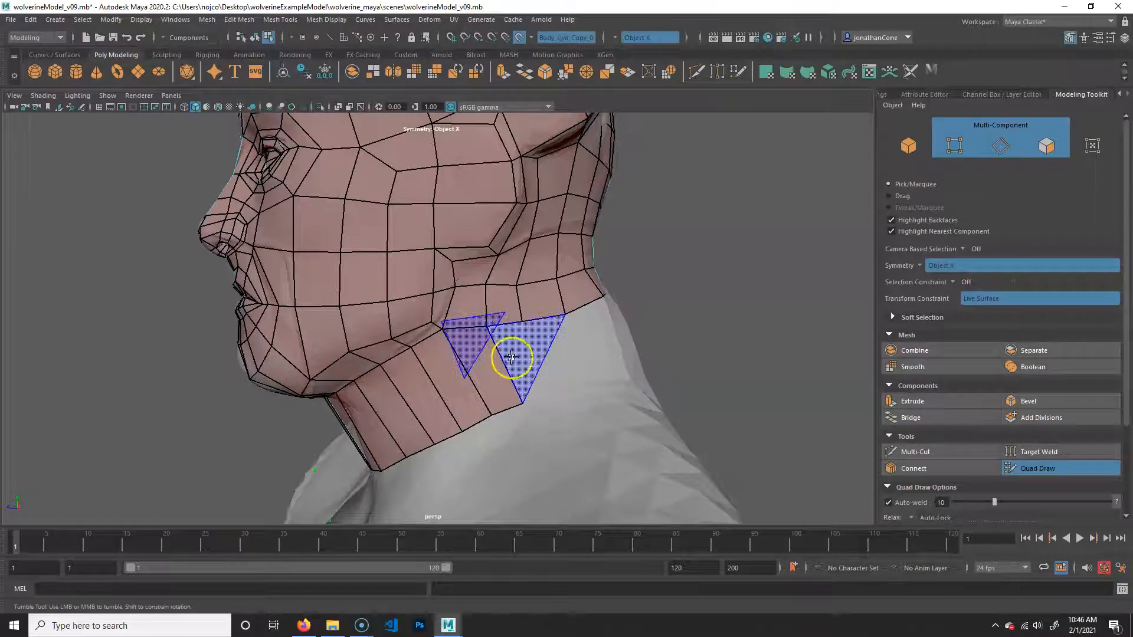
left_click(593, 372)
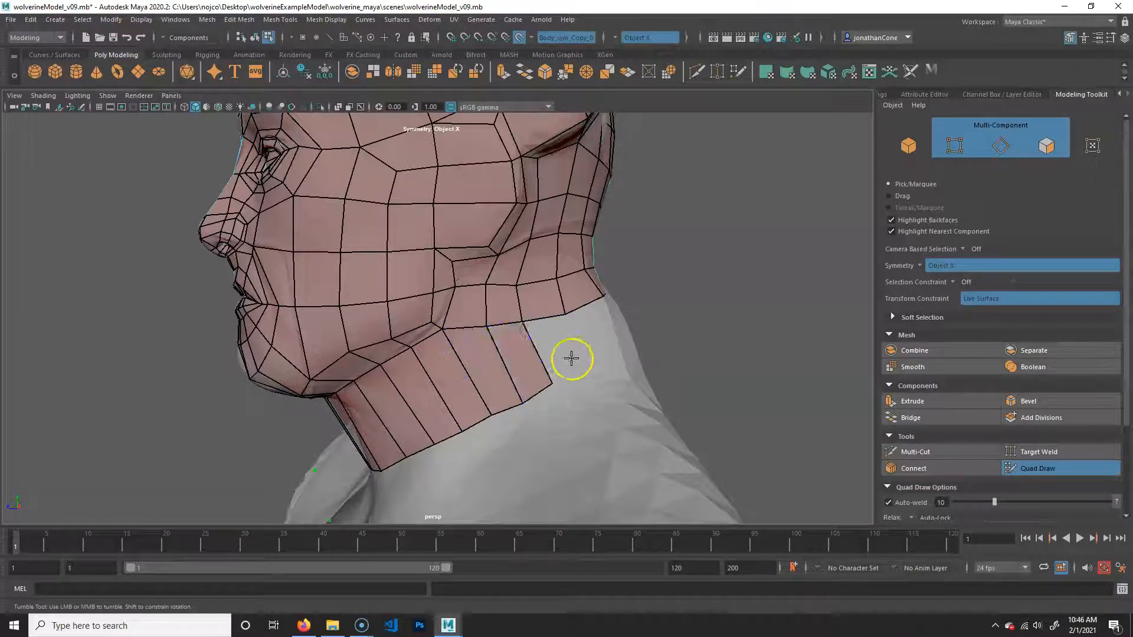
left_click(565, 360, "shift")
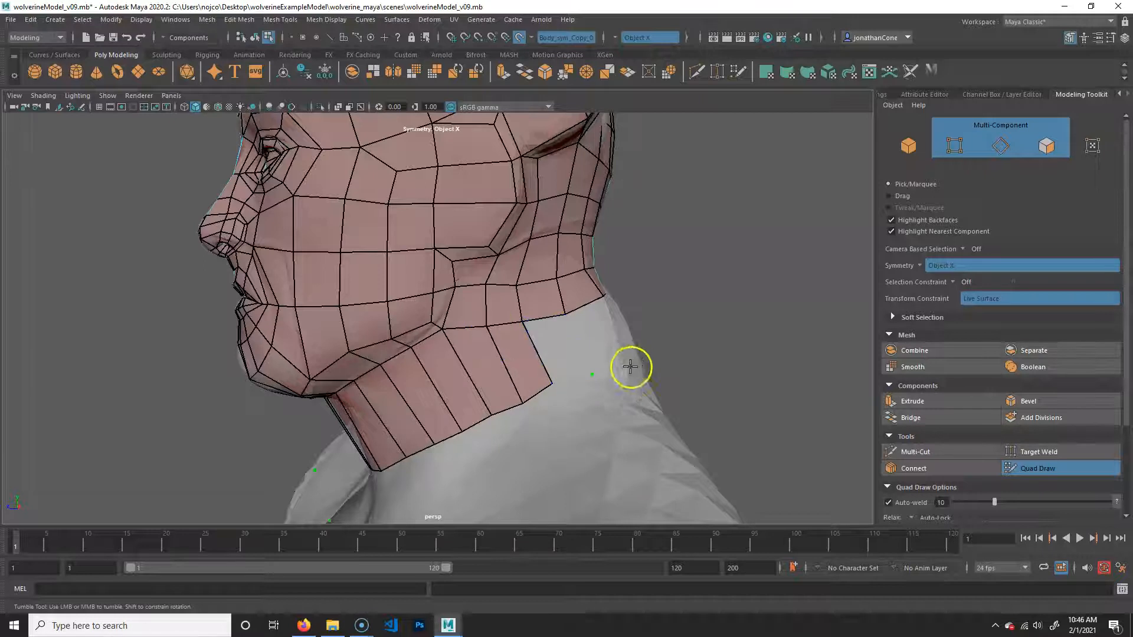
Step: Fill the back of the neck with quads below the head mesh's lower border, joining them to the side strip
left_click_drag(533, 412, 485, 411, "alt")
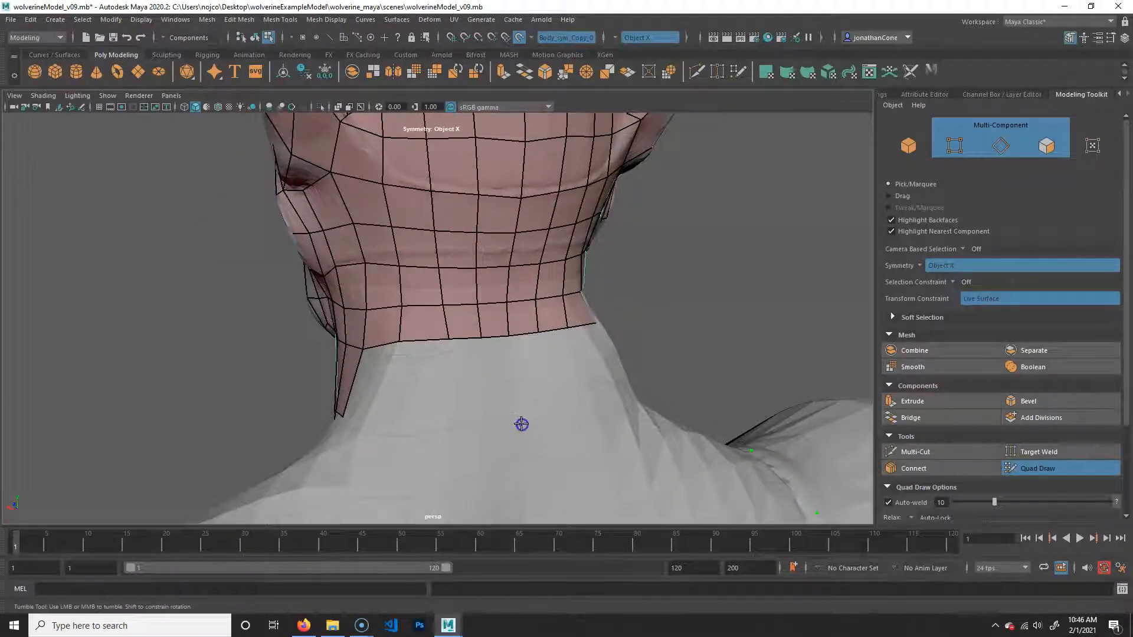
left_click(489, 424)
left_click(497, 406, "shift")
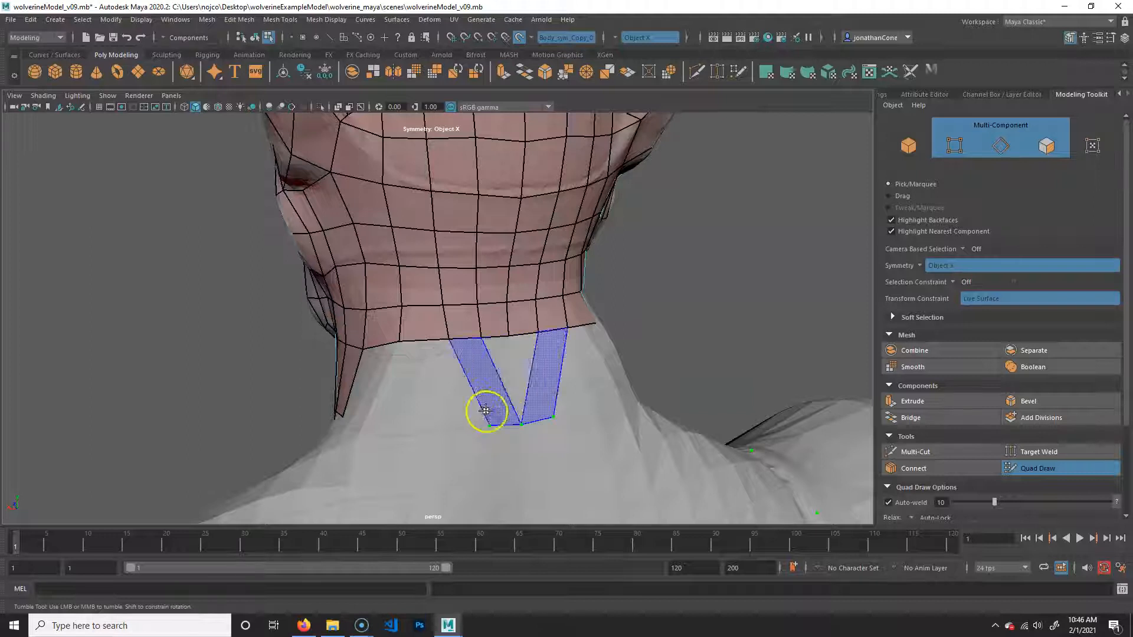
left_click(448, 423)
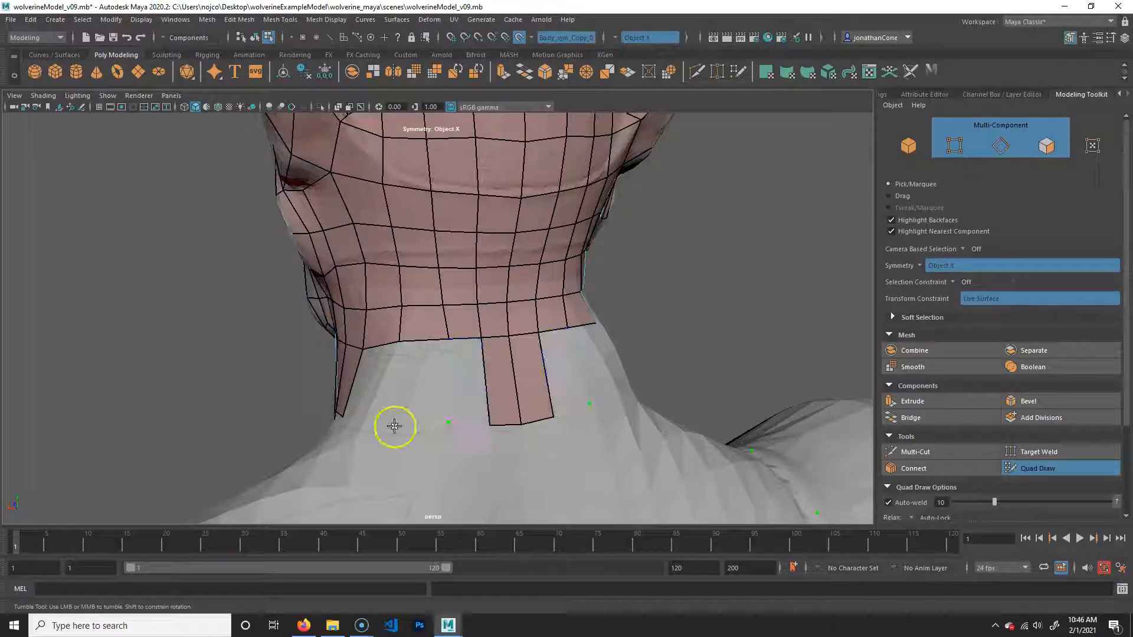
left_click(451, 393, "shift")
left_click(402, 421)
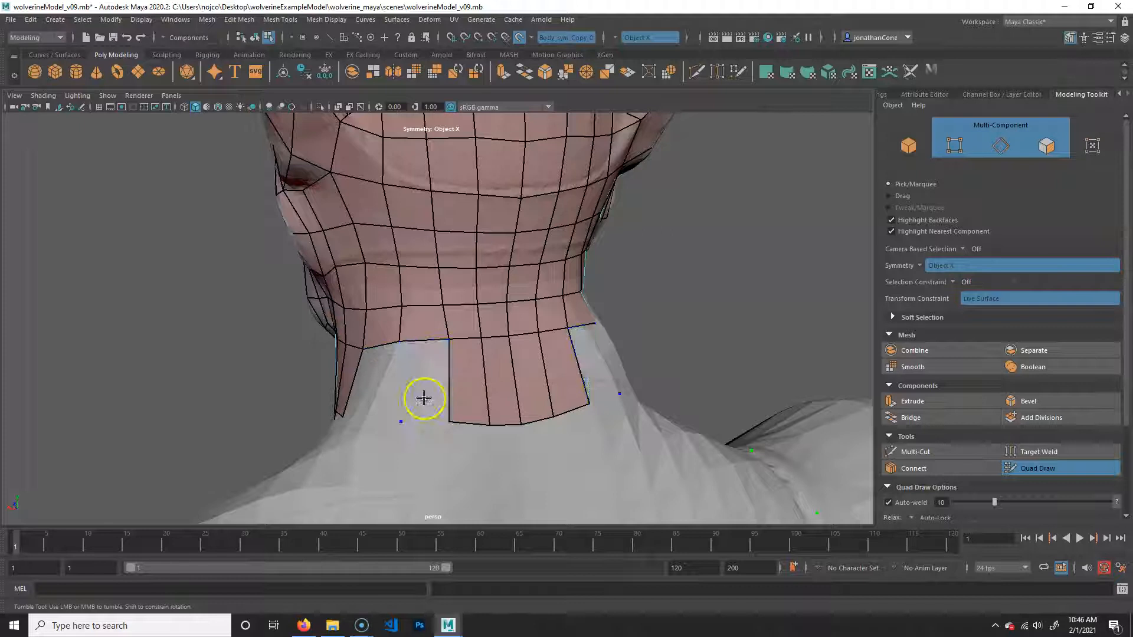
left_click(406, 414, "shift")
left_click(368, 395, "shift")
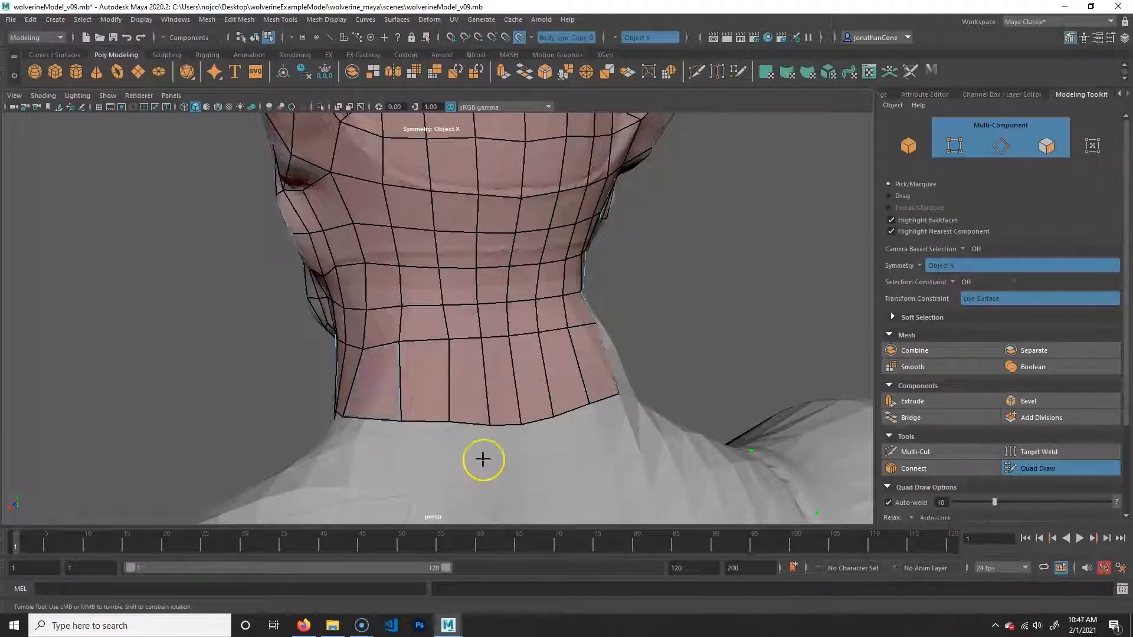
Step: Reposition a vertex on the neck strip's lower border at the side of the neck to even out the edge
left_click_drag(514, 433, 515, 385, "alt")
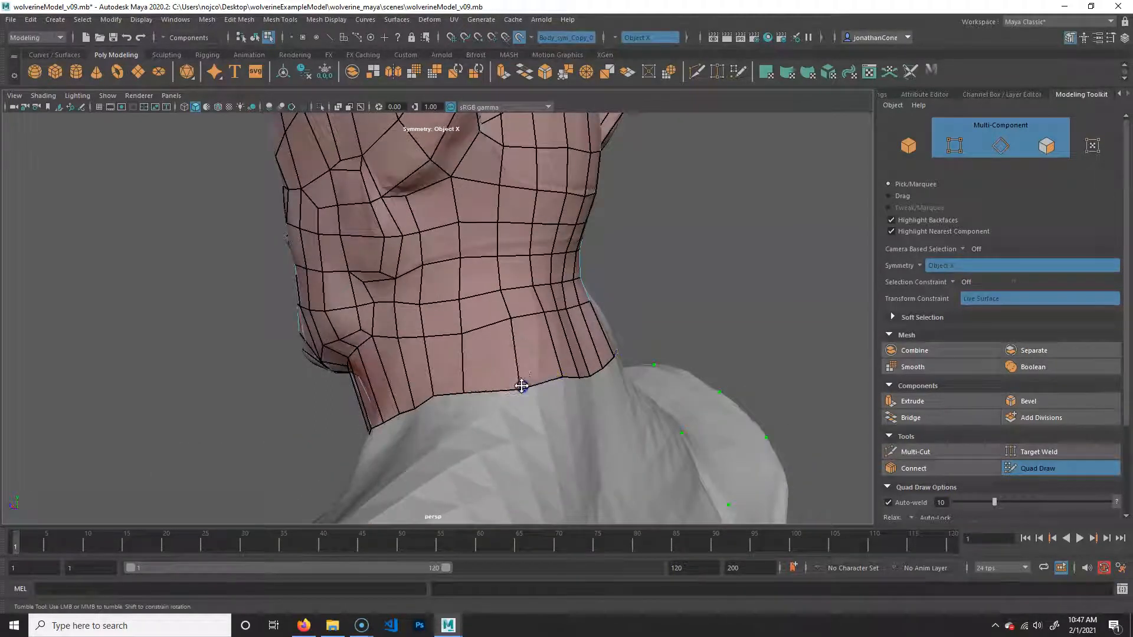
left_click_drag(580, 376, 573, 382)
left_click_drag(491, 417, 547, 405, "alt")
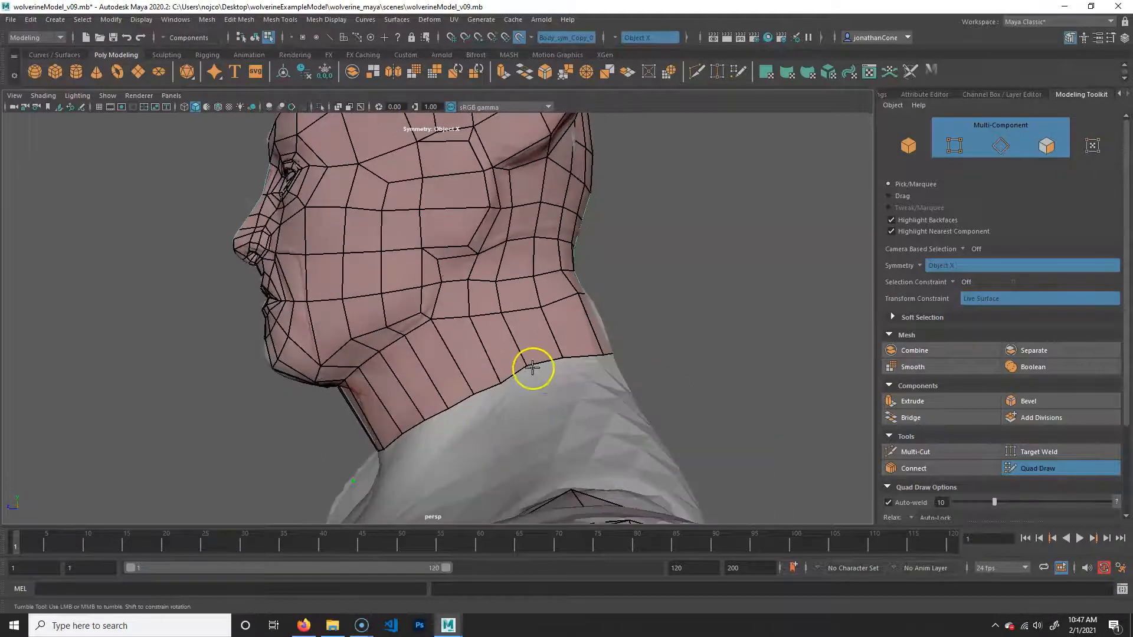
Step: Examine the uncovered area between the neck strip, the shoulder and the upper chest from the side and front
left_click_drag(468, 412, 431, 409, "alt")
right_click_drag(591, 413, 423, 428, "alt")
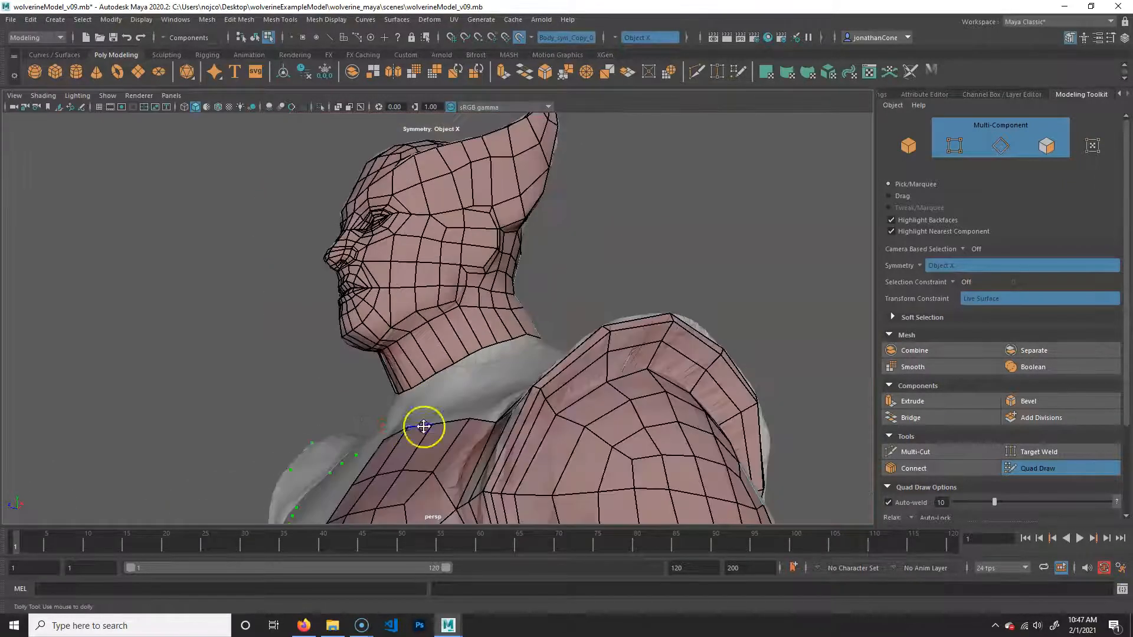
left_click_drag(423, 428, 473, 433, "alt")
right_click_drag(472, 432, 556, 460, "alt")
middle_click_drag(464, 472, 466, 415, "alt")
scroll(467, 415, "down", 3)
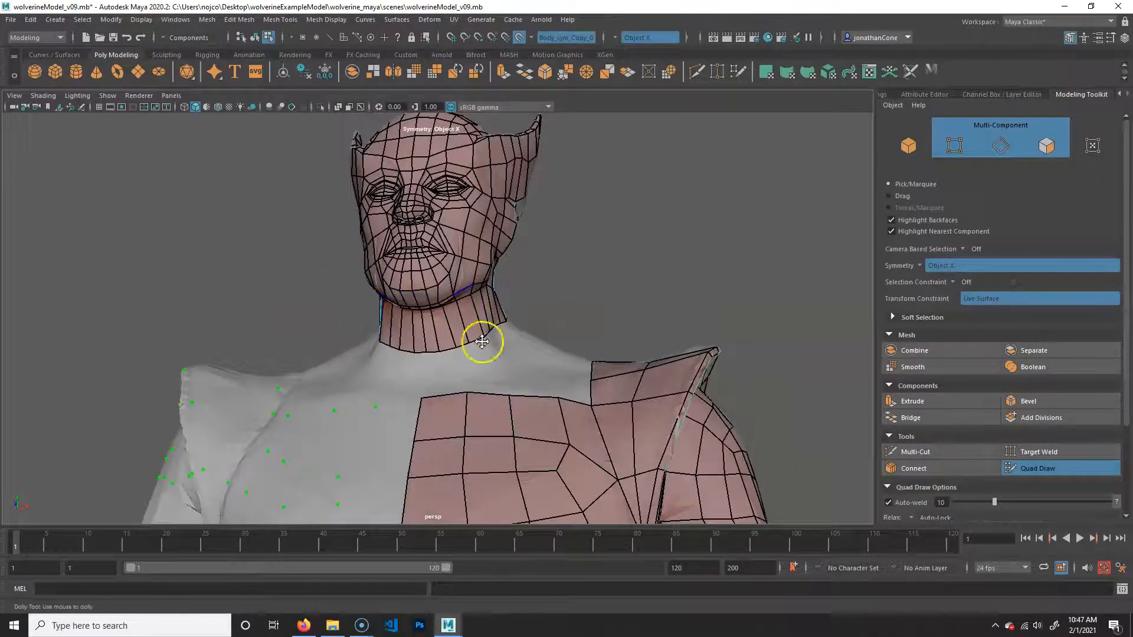
left_click_drag(493, 378, 591, 374, "alt")
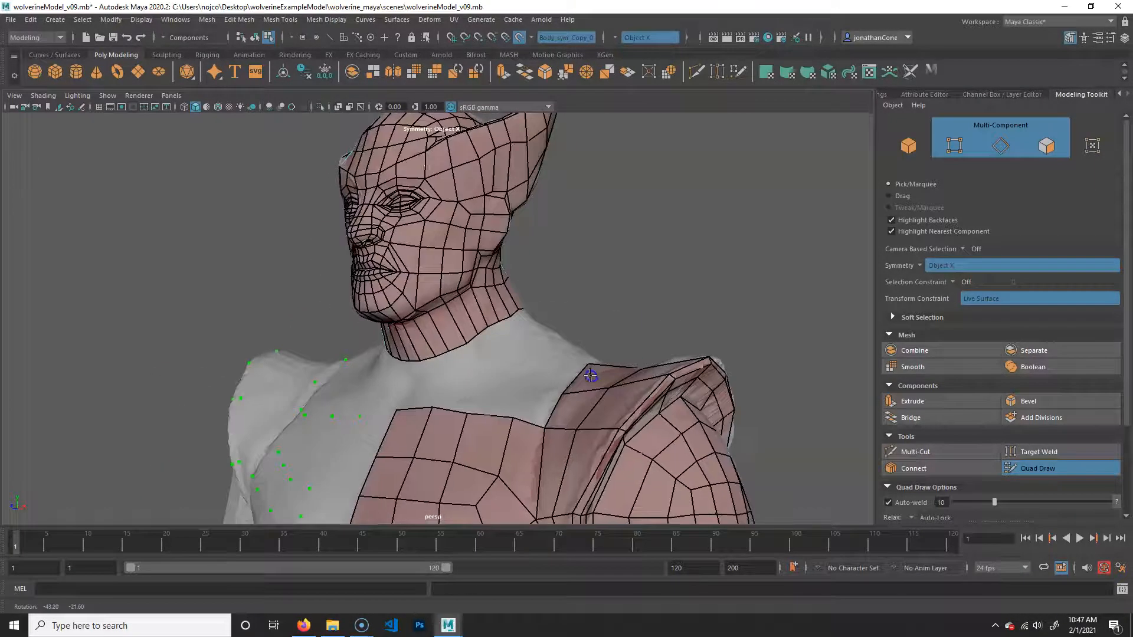
right_click_drag(520, 401, 563, 397, "alt")
left_click_drag(562, 398, 508, 364, "alt")
middle_click_drag(412, 344, 525, 295, "alt")
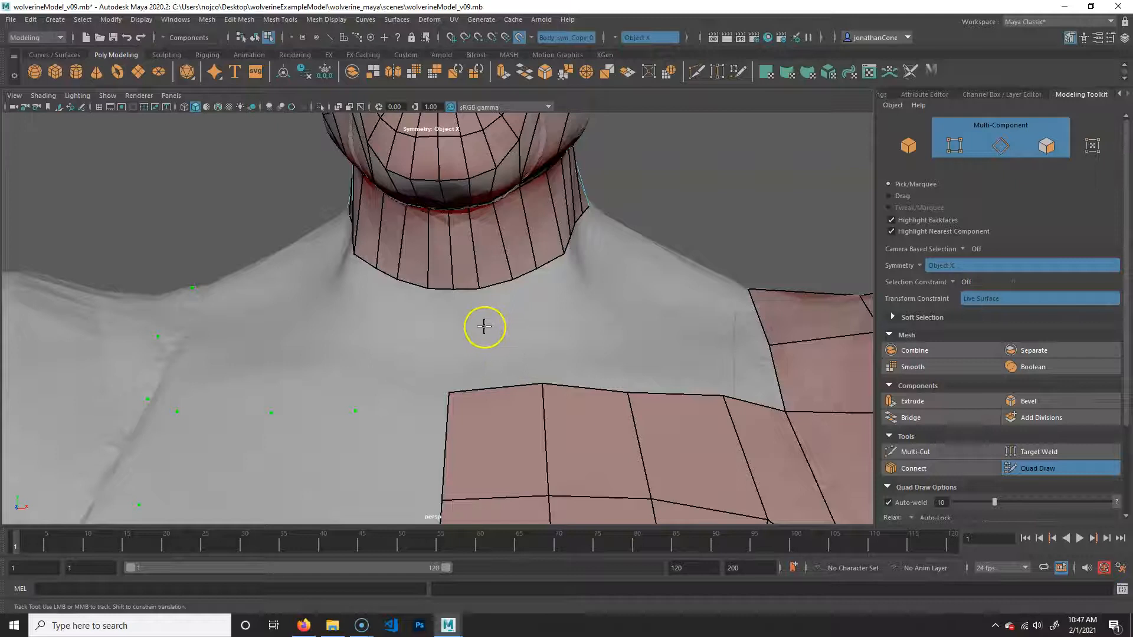
Step: Build a V-shaped patch of quads below the front of the neck, with a second row meeting at the centre line
left_click_drag(485, 364, 437, 367, "alt")
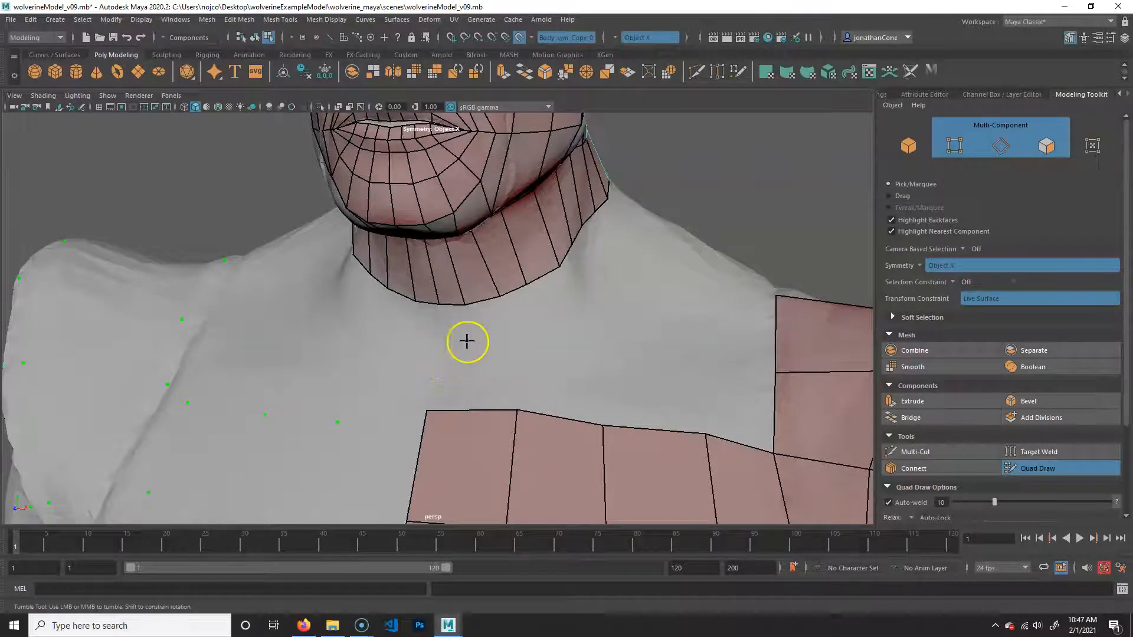
mouse_move(479, 351)
left_mouse_down("alt")
mouse_move(495, 344)
mouse_move(484, 337)
left_mouse_up("alt")
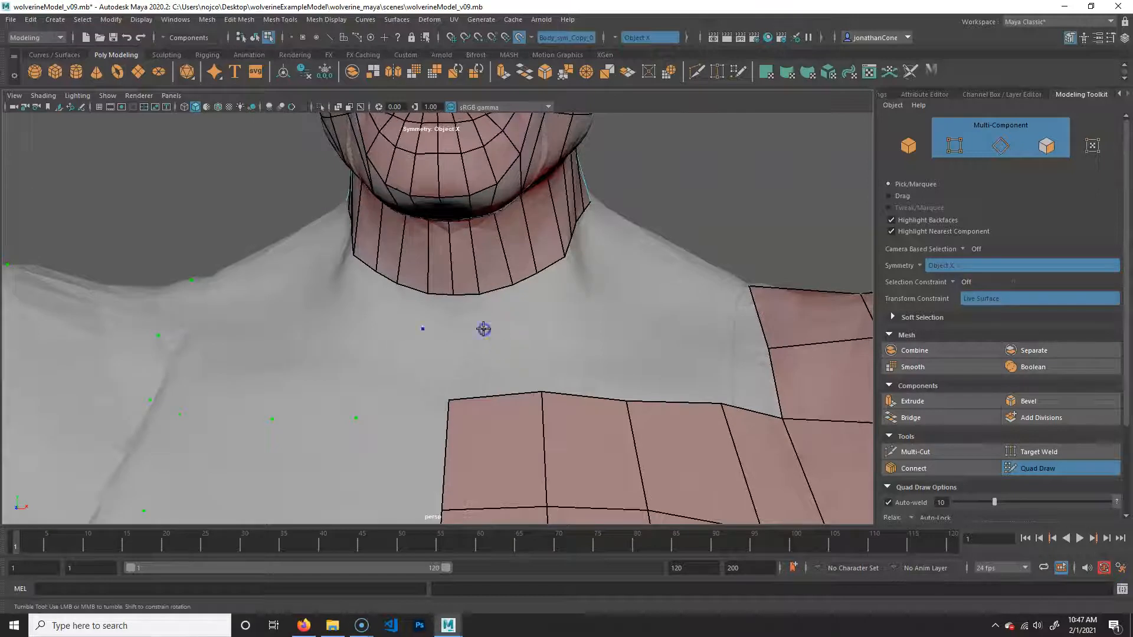
left_click(467, 321, "shift")
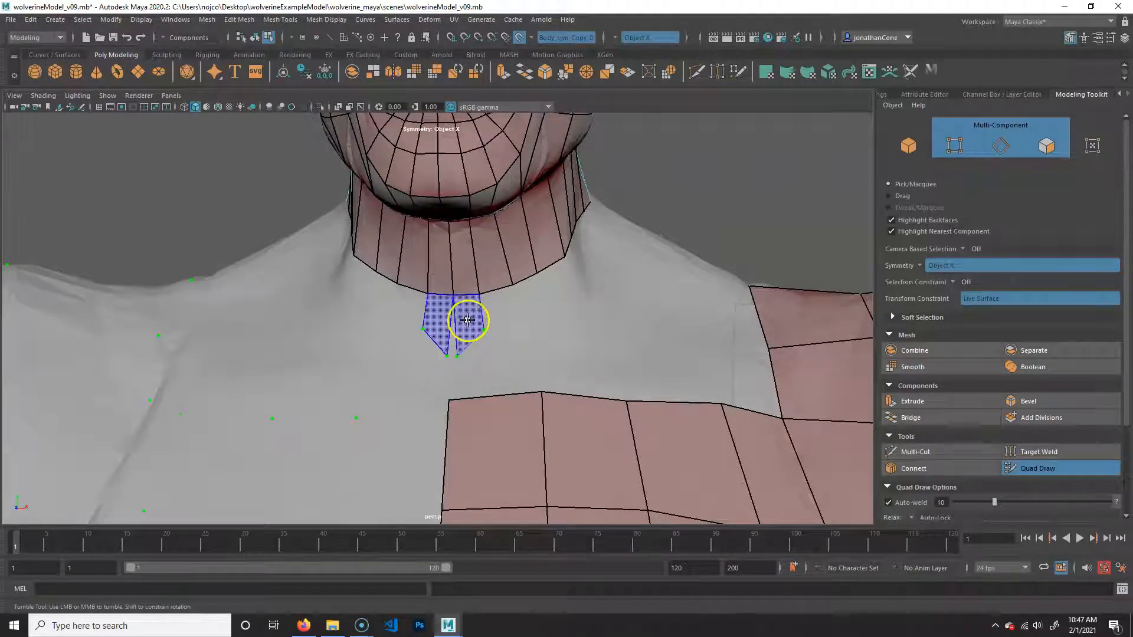
left_click(457, 354)
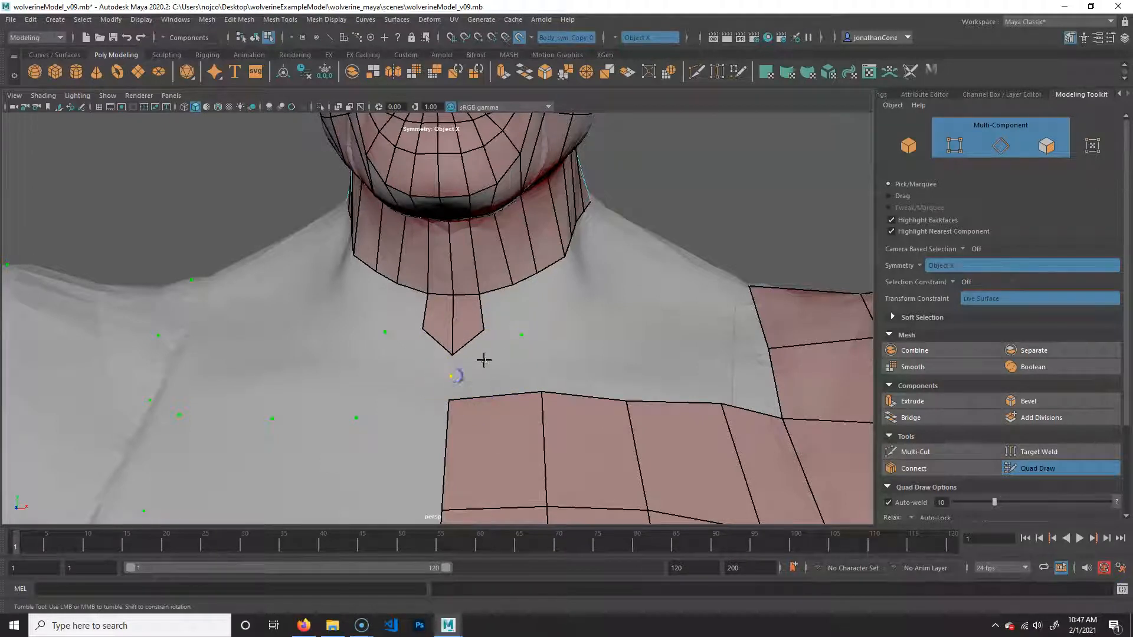
left_click(501, 318, "shift")
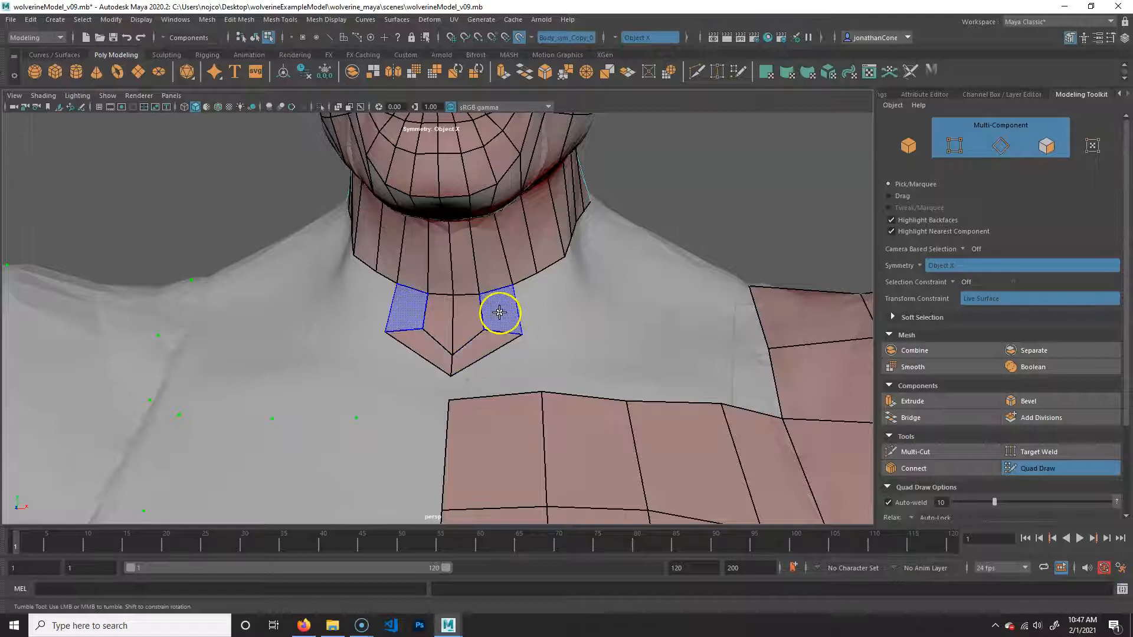
left_click(484, 374, "shift")
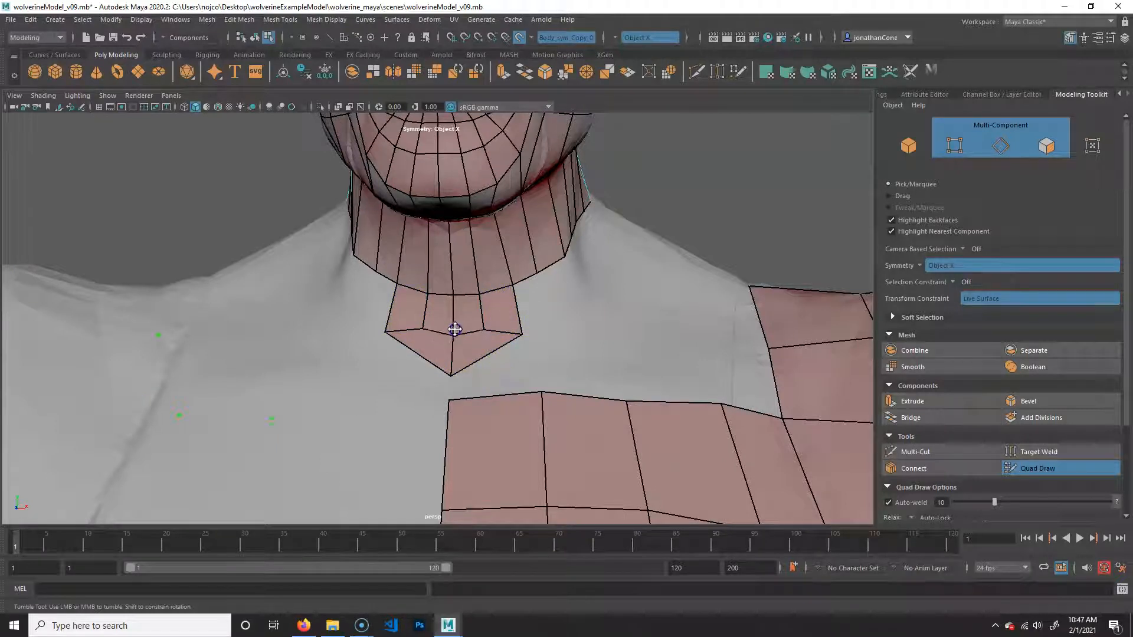
Step: Insert a horizontal edge loop around the neck strip, midway between the jaw and its lower border
left_click_drag(452, 371, 415, 365, "alt")
left_click(396, 334, "shift")
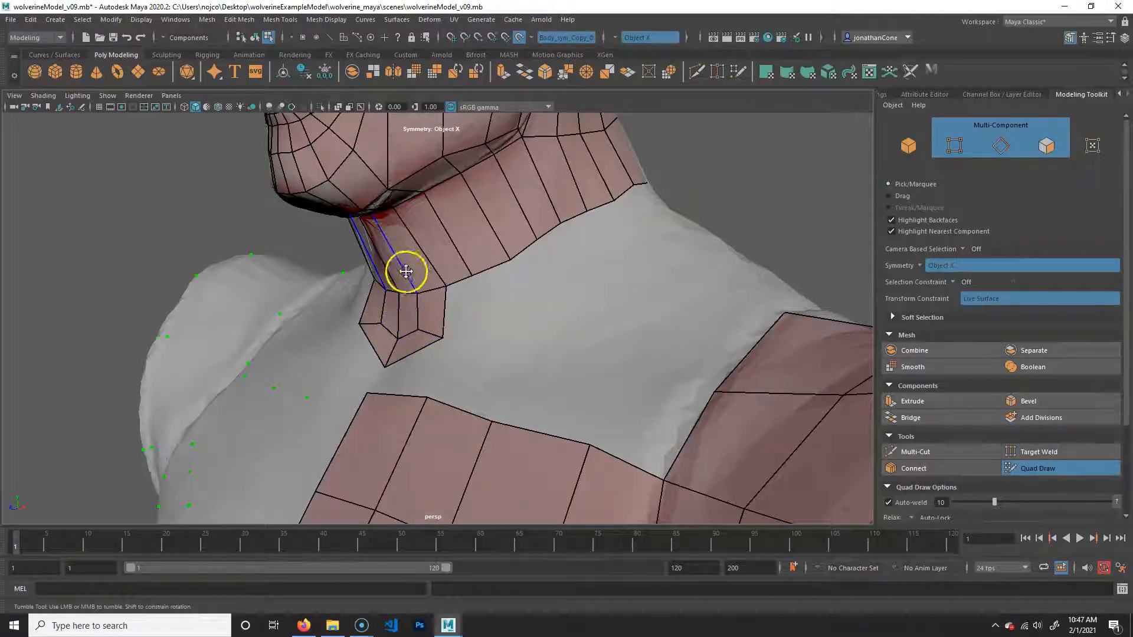
left_click(397, 255, "ctrl")
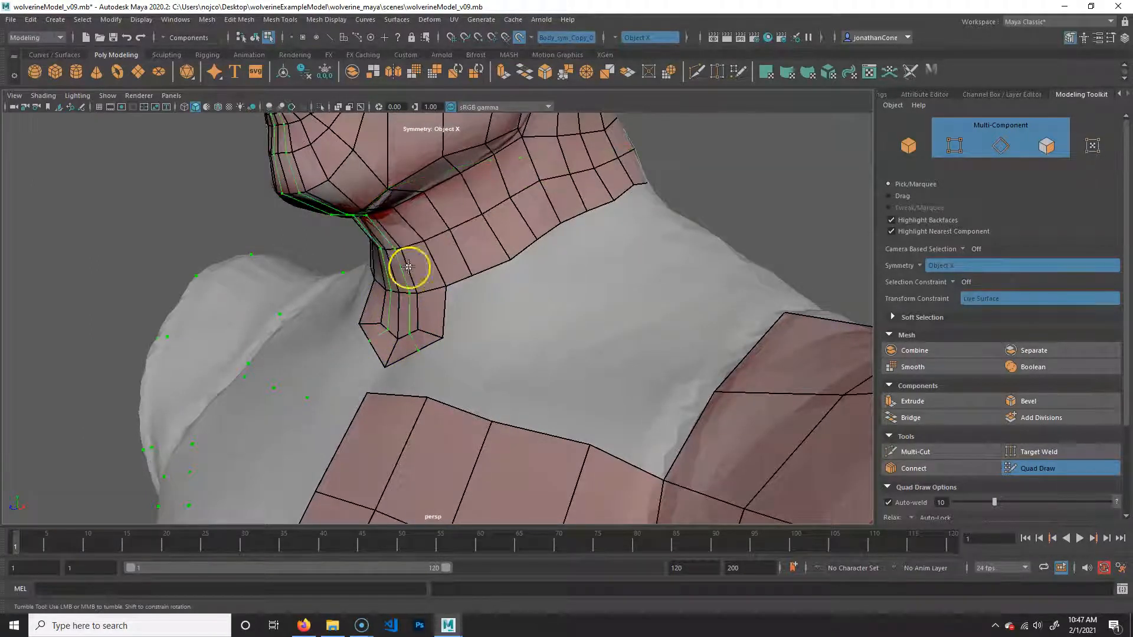
Step: Bridge the V-shaped throat patch to the innermost upper chest quad with a new quad
left_click_drag(494, 331, 481, 331, "alt")
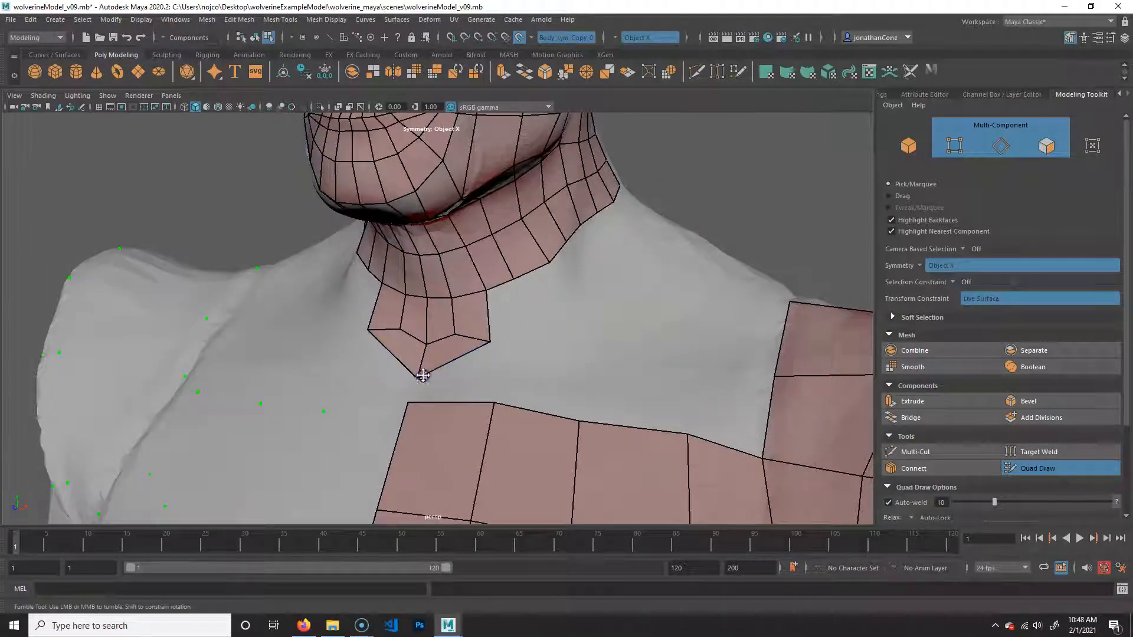
mouse_move(470, 304)
left_mouse_down("alt")
mouse_move(526, 334)
mouse_move(471, 296)
left_mouse_up("alt")
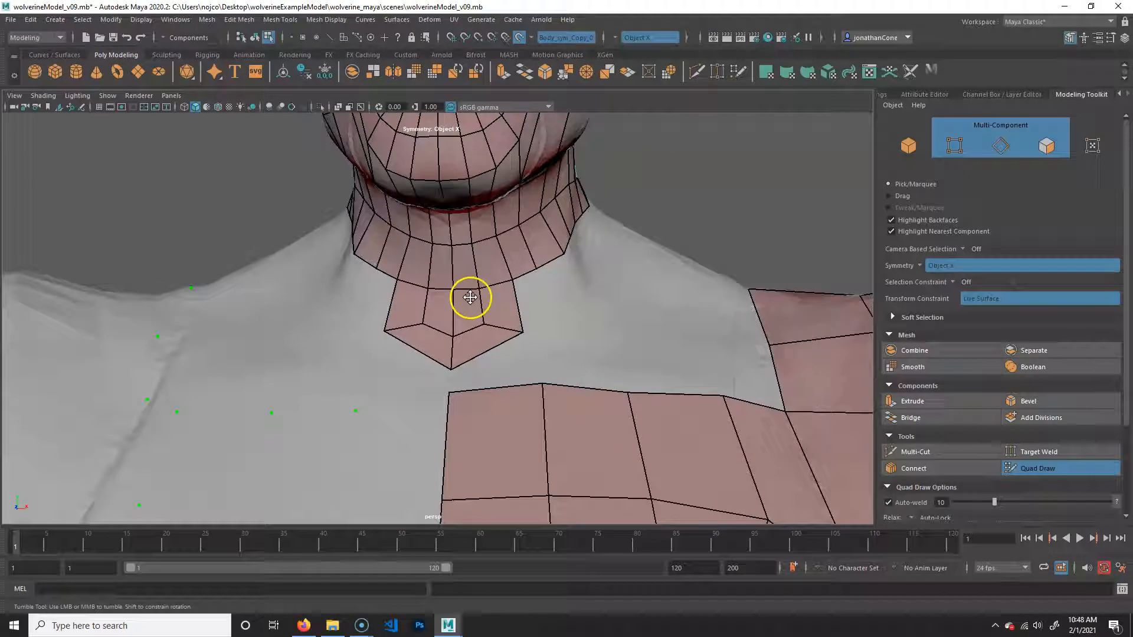
left_click(499, 366, "shift")
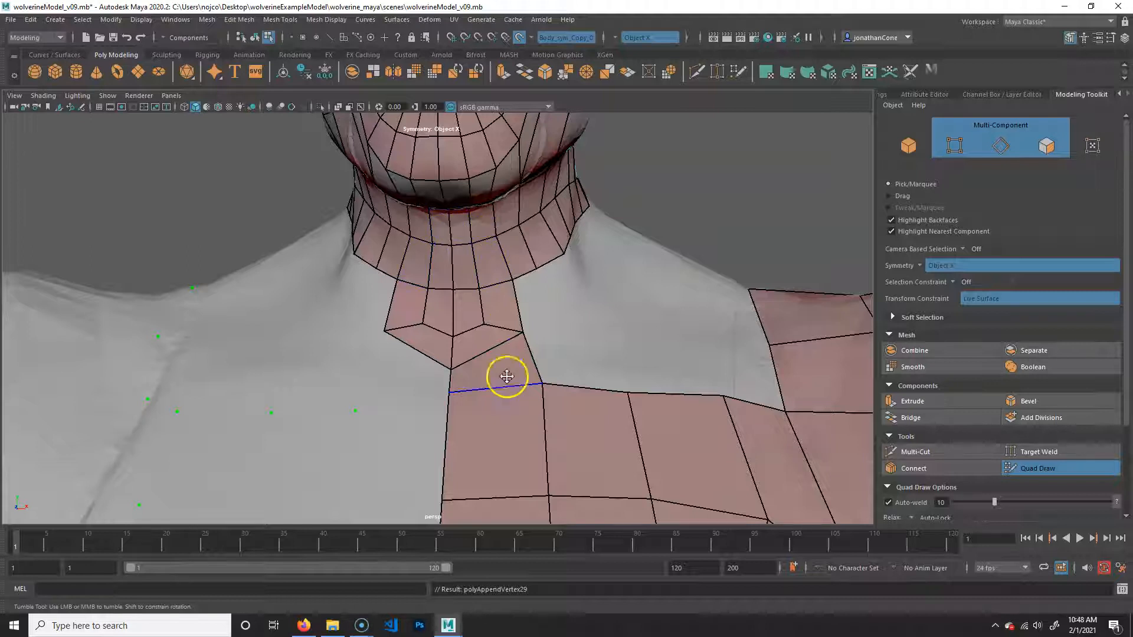
Step: Extend a row of quads along the neck strip's lower border from the throat patch towards the side of the neck
left_click_drag(691, 362, 600, 395, "alt")
right_click_drag(609, 374, 661, 348, "alt")
middle_click_drag(587, 339, 621, 416, "alt")
left_click_drag(621, 416, 535, 369, "alt")
scroll(546, 375, "up", 2)
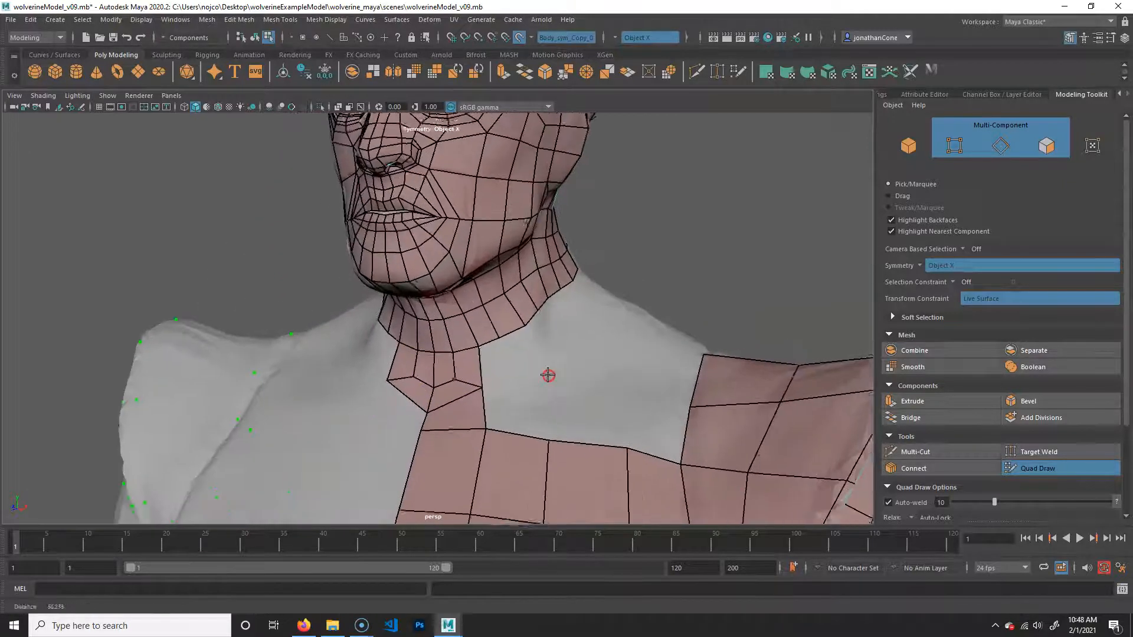
middle_click_drag(547, 374, 505, 352, "alt")
left_click(506, 351)
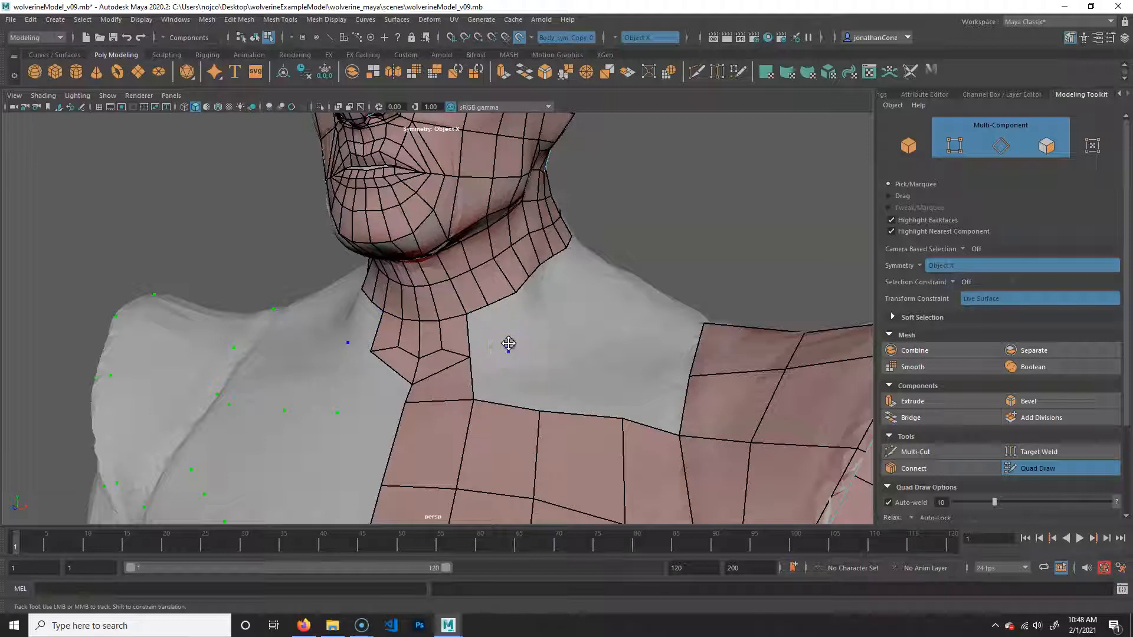
left_click(493, 333, "shift")
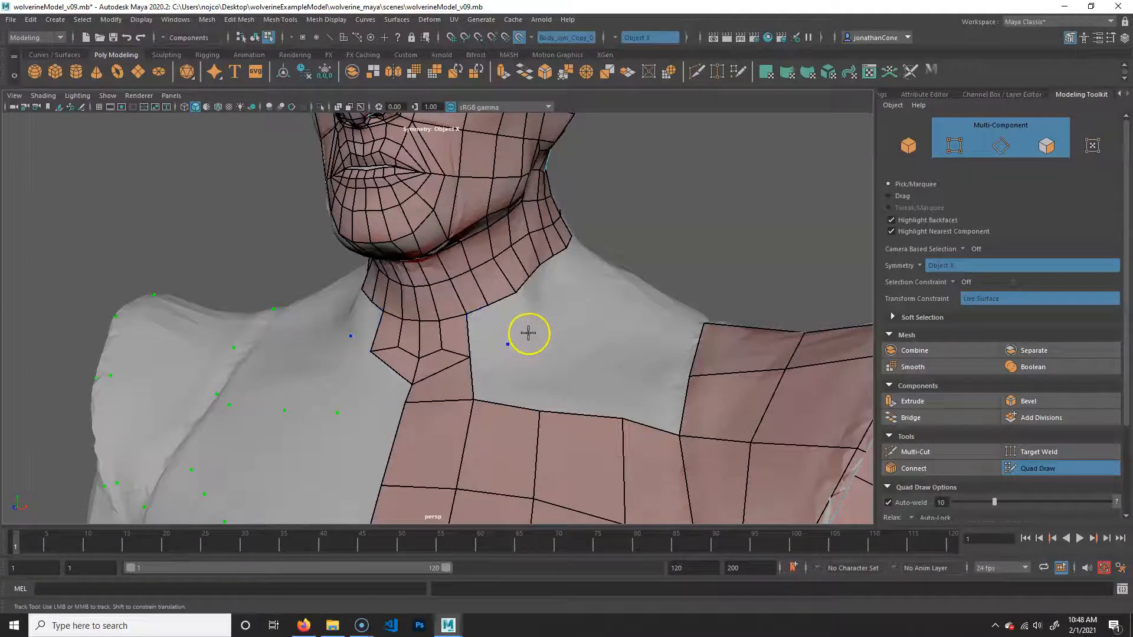
left_click(540, 324)
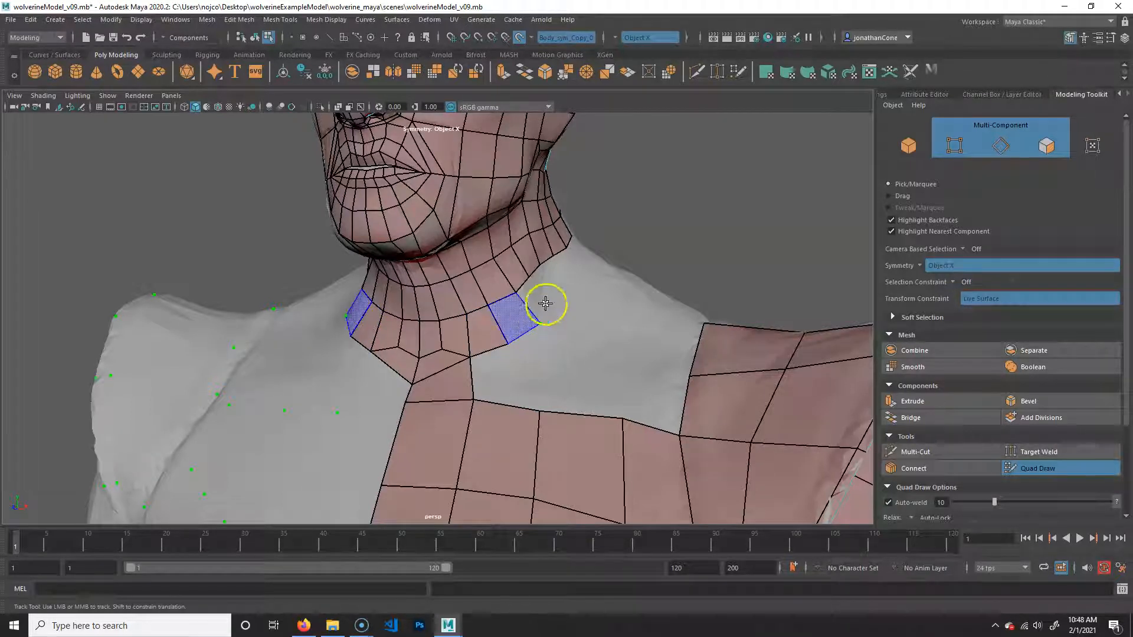
left_click(516, 317, "shift")
left_click(558, 299)
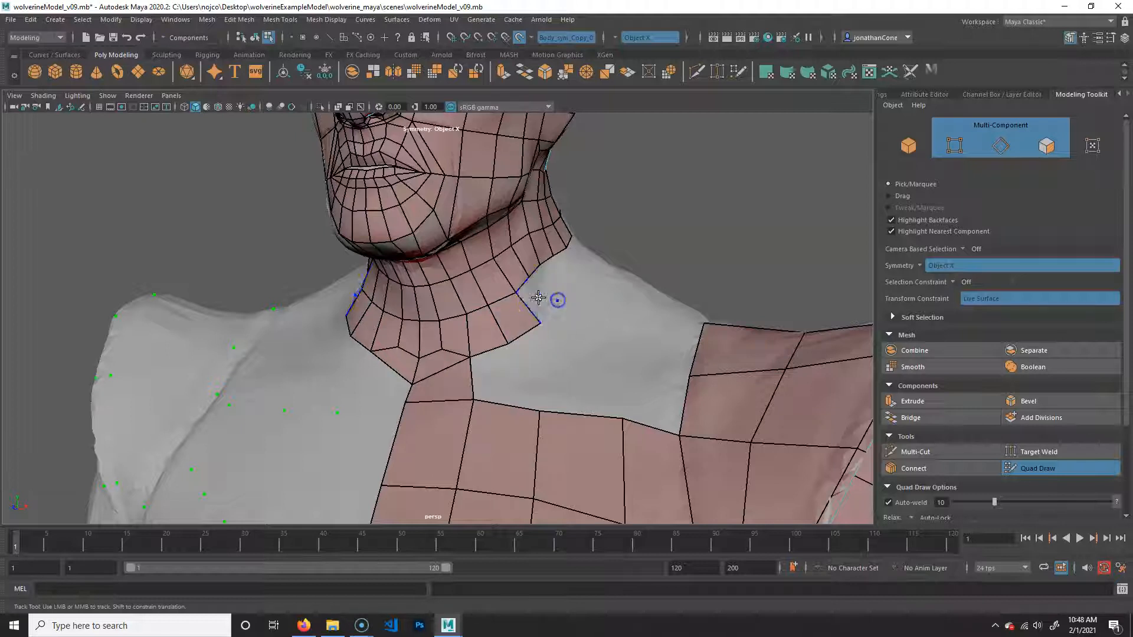
left_click(539, 304, "shift")
Step: Add a long mirrored pair of quads below the back of the neck, meeting at the centre line
left_click_drag(655, 329, 644, 221, "alt")
middle_click_drag(644, 221, 646, 212, "alt")
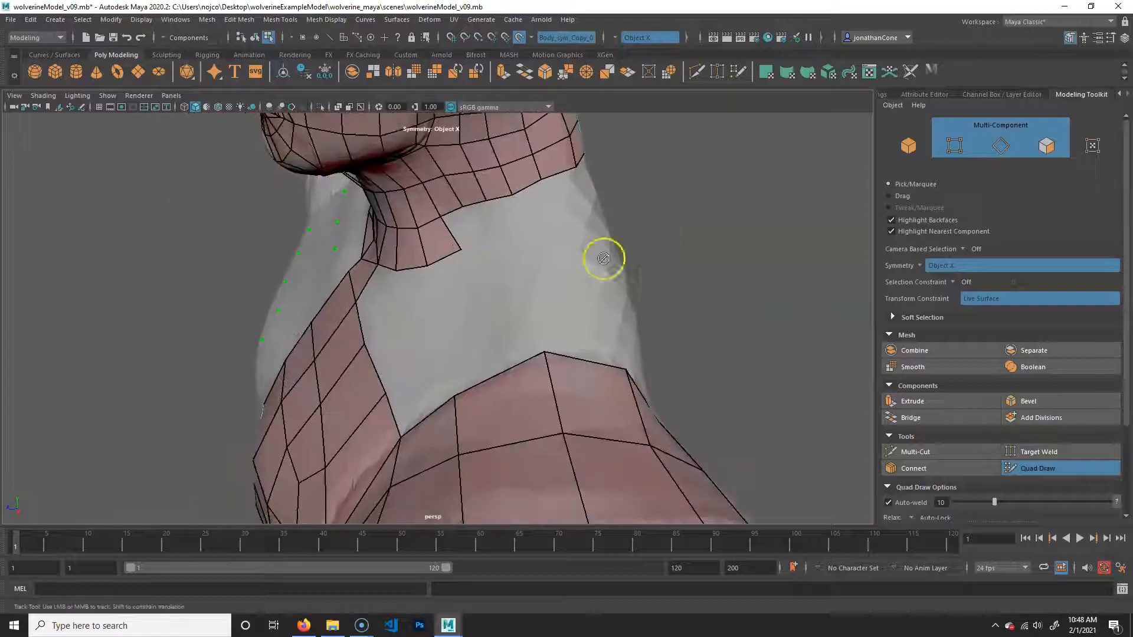
left_click_drag(570, 294, 506, 336, "alt")
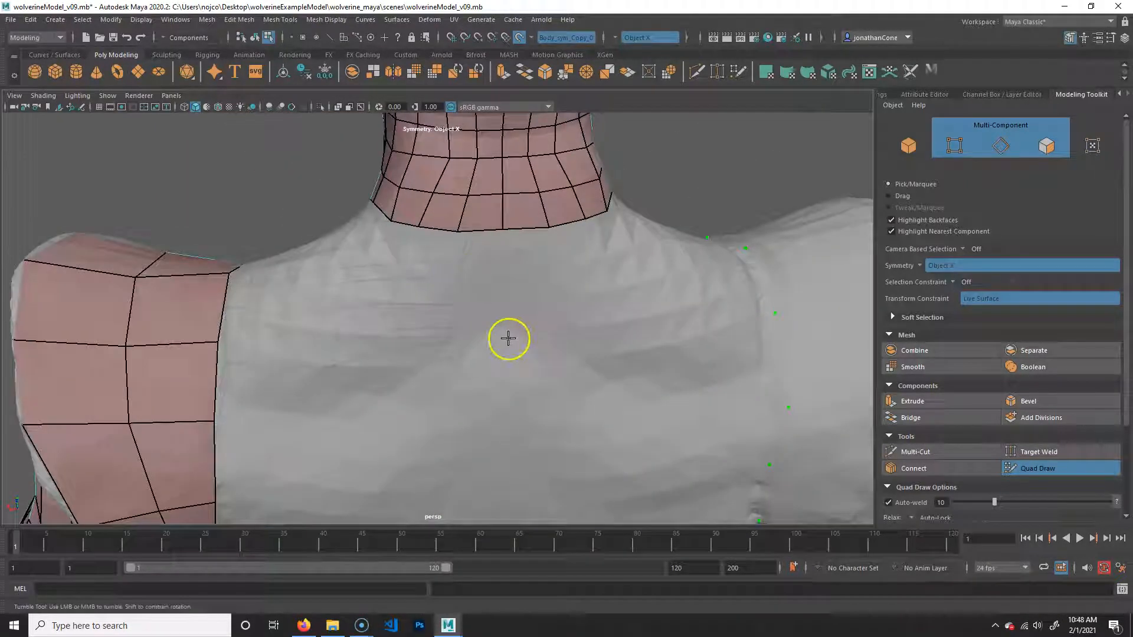
left_click(451, 323)
left_click(474, 288, "shift")
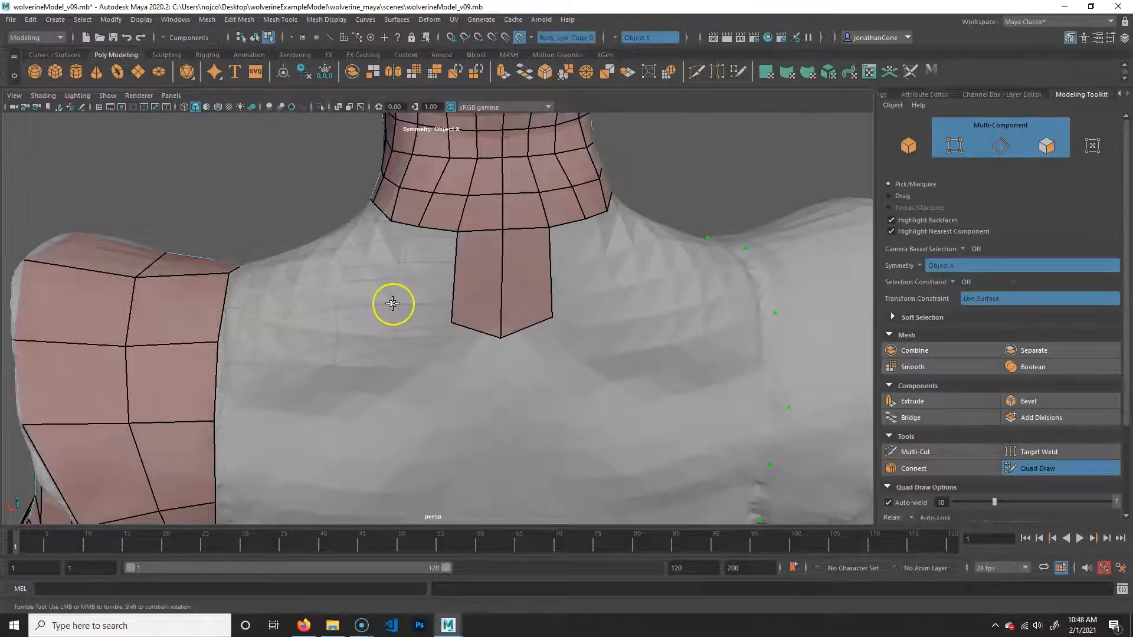
Step: Extend the new row from the back centre quads around towards the side of the neck
left_click(397, 303)
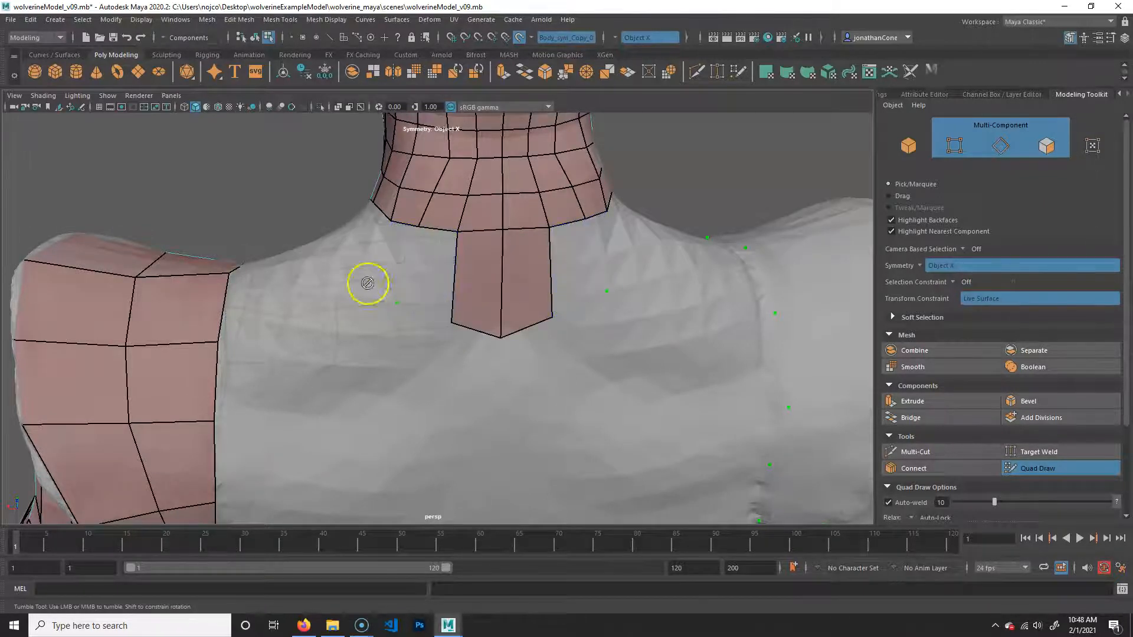
left_click_drag(423, 291, 482, 301, "alt")
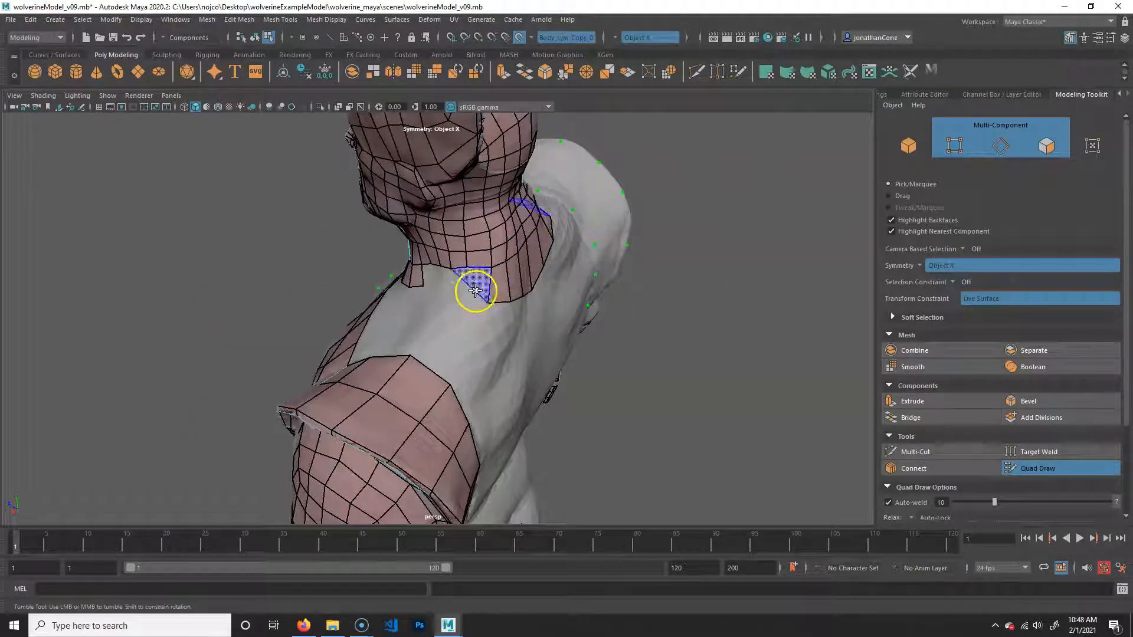
left_click(476, 290, "shift")
left_click_drag(451, 286, 498, 258, "alt")
right_click_drag(421, 274, 614, 273, "alt")
mouse_move(512, 263)
middle_mouse_down("alt")
mouse_move(526, 295)
mouse_move(518, 321)
middle_mouse_up("alt")
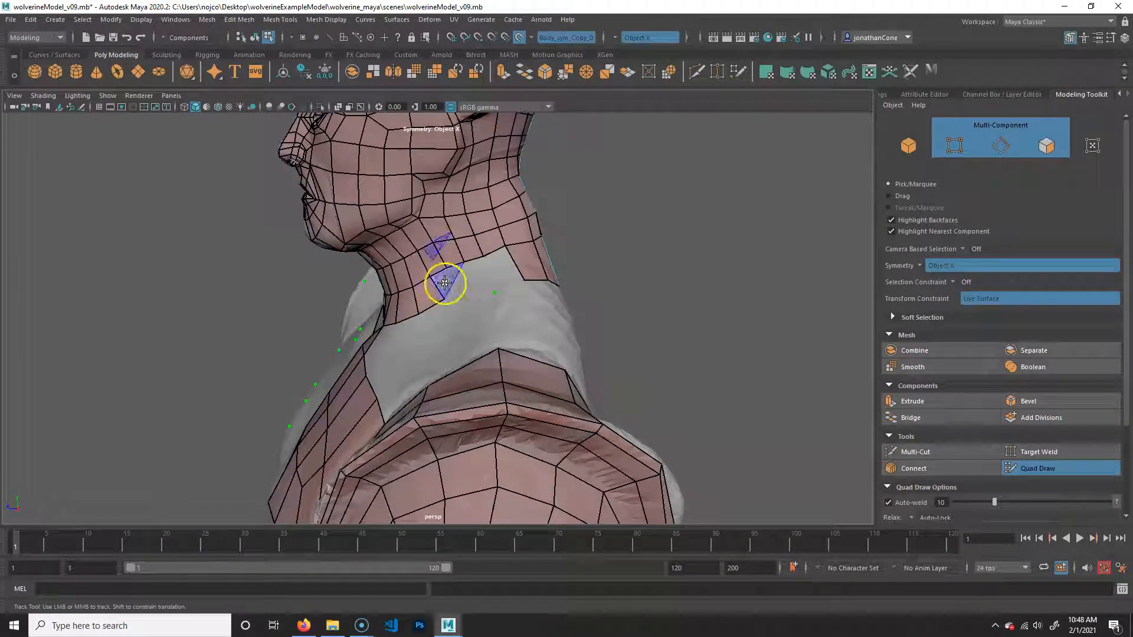
Step: Fill the remaining gap in the row on the side of the neck and adjust its lower border
left_click(466, 294)
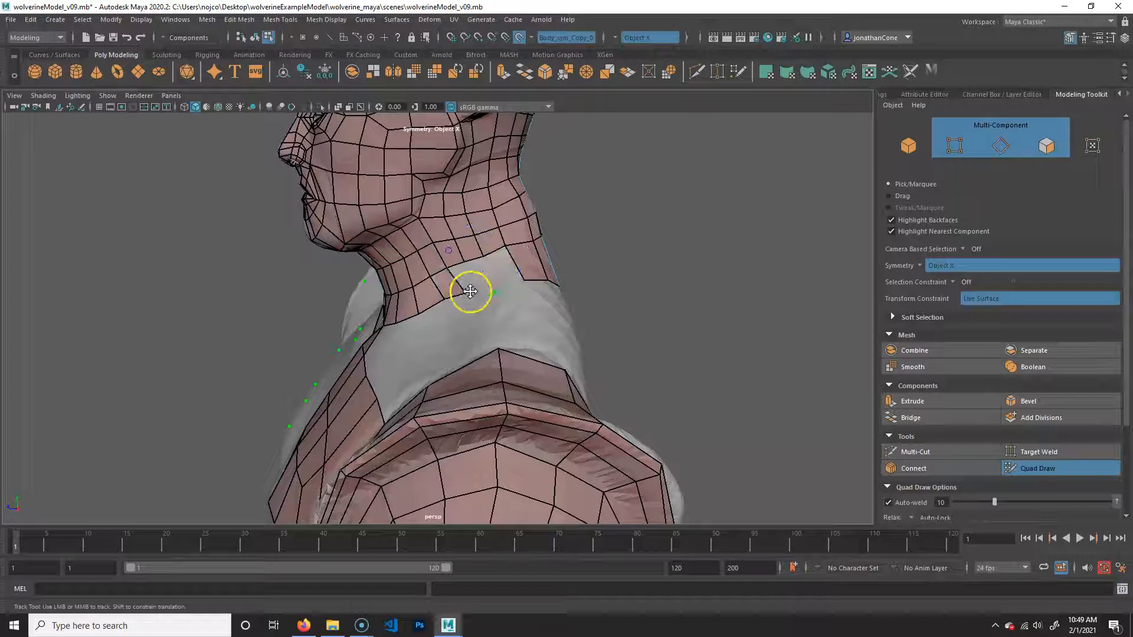
left_click(466, 294, "shift")
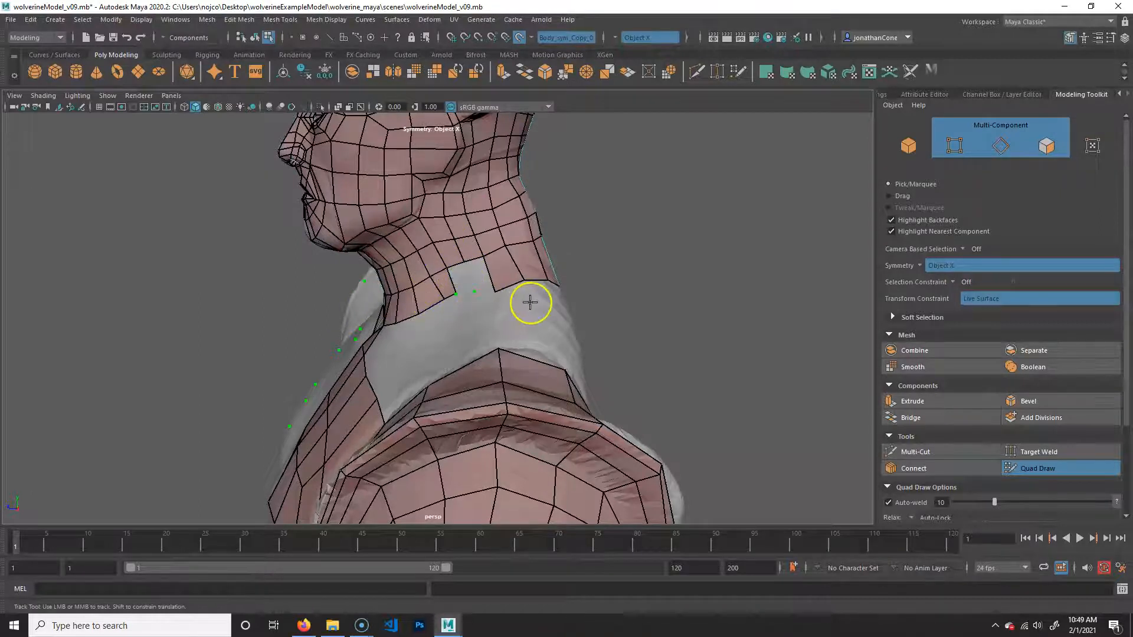
scroll(530, 302, "up", 4)
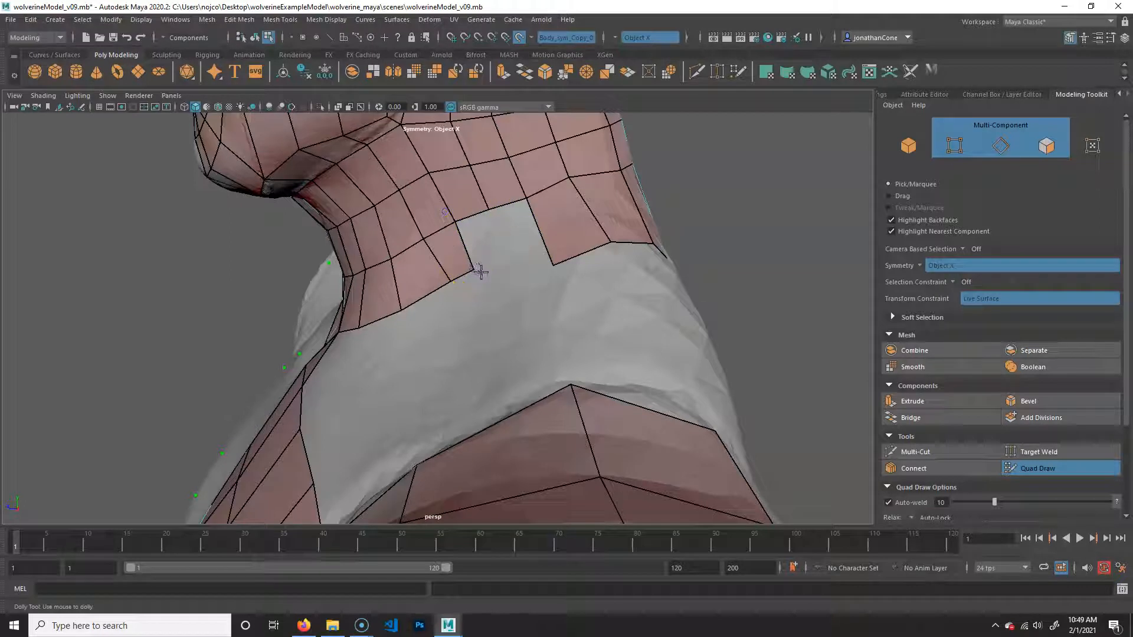
left_click(451, 278, "shift")
left_click(444, 283, "shift")
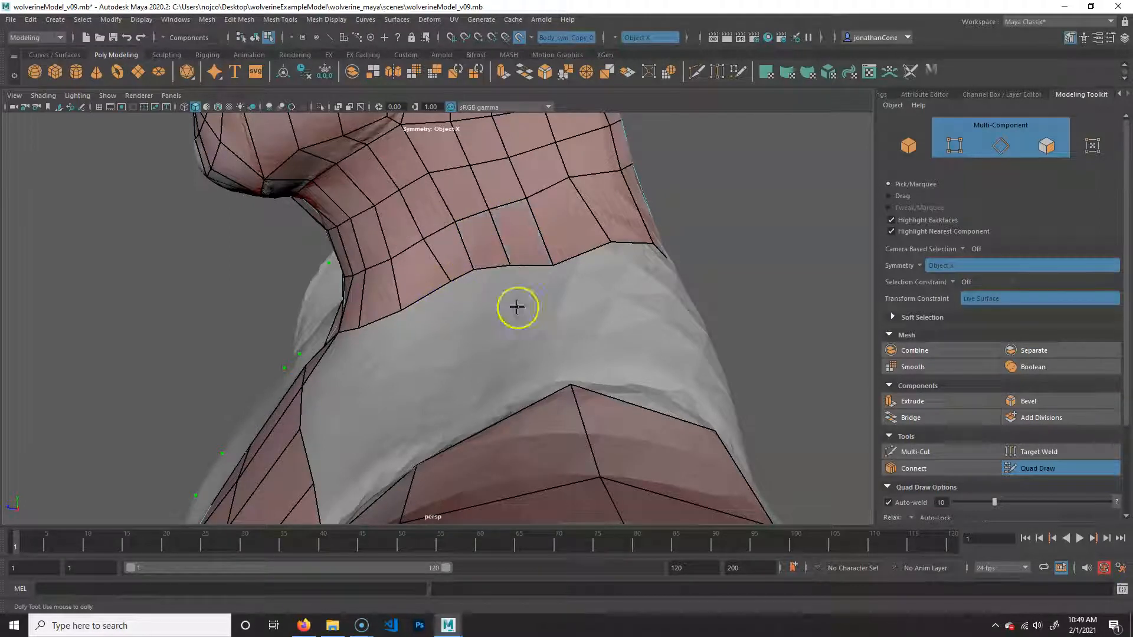
left_click_drag(462, 275, 464, 307)
scroll(473, 281, "down", 5)
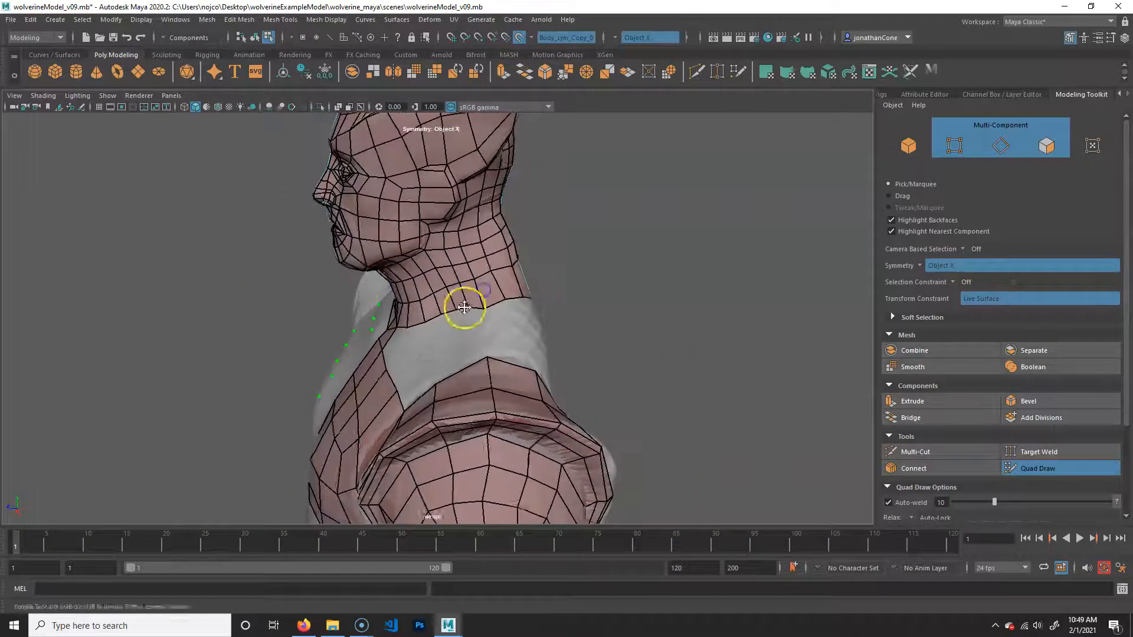
scroll(465, 307, "up", 3)
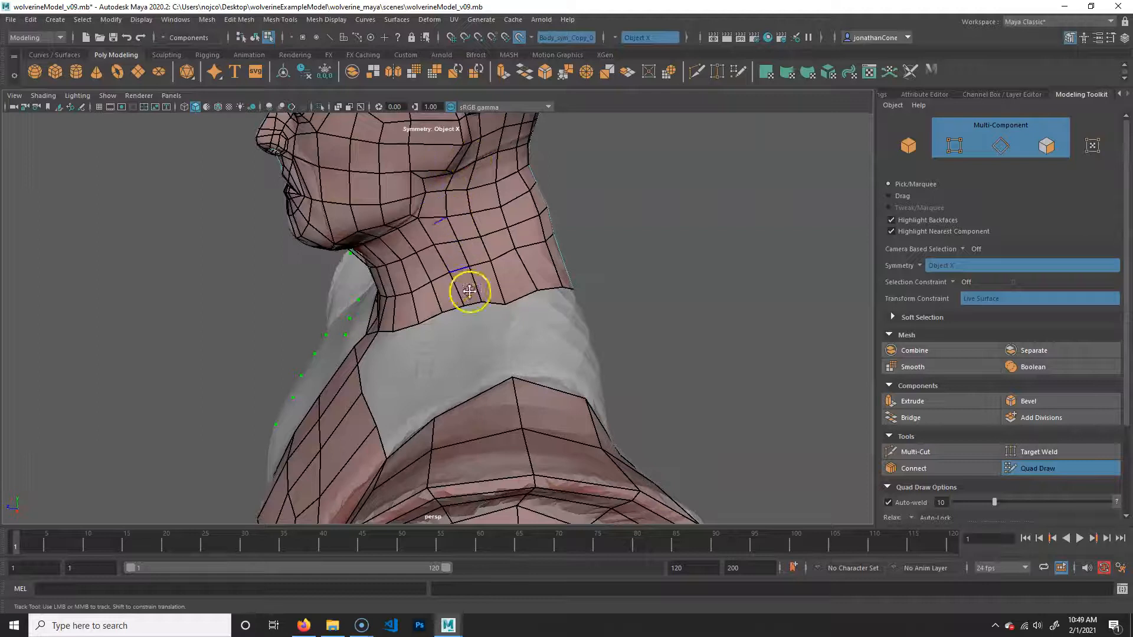
Step: Try to bridge the side of the neck strip to the inner shoulder border with a quad
left_click_drag(513, 405, 516, 406, "alt")
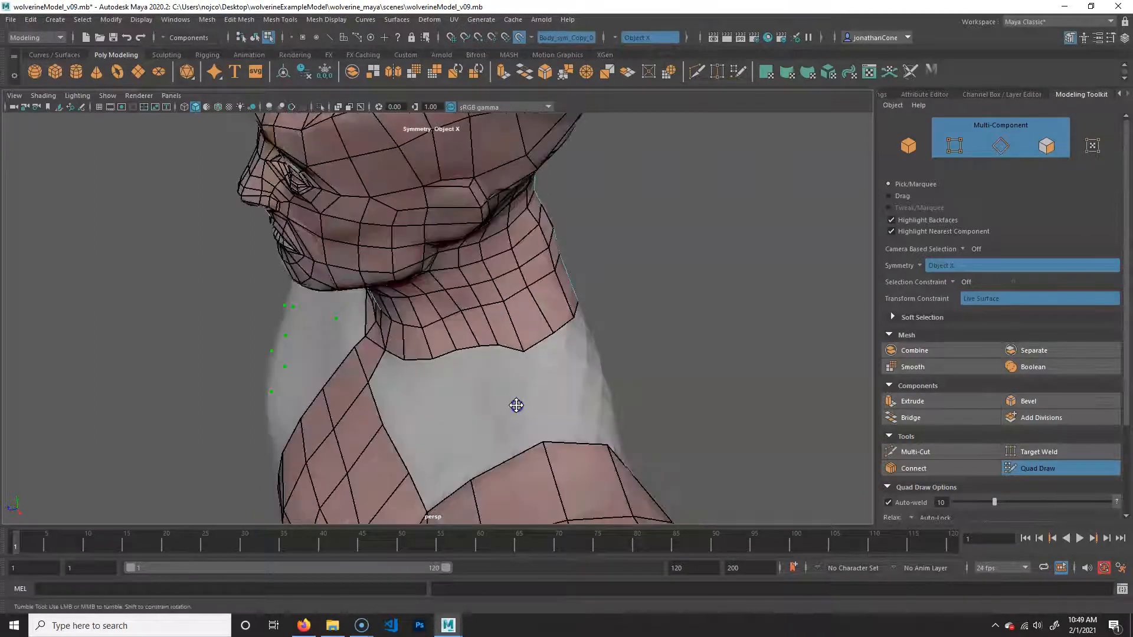
left_click(485, 415, "shift")
left_click_drag(539, 374, 628, 340, "alt")
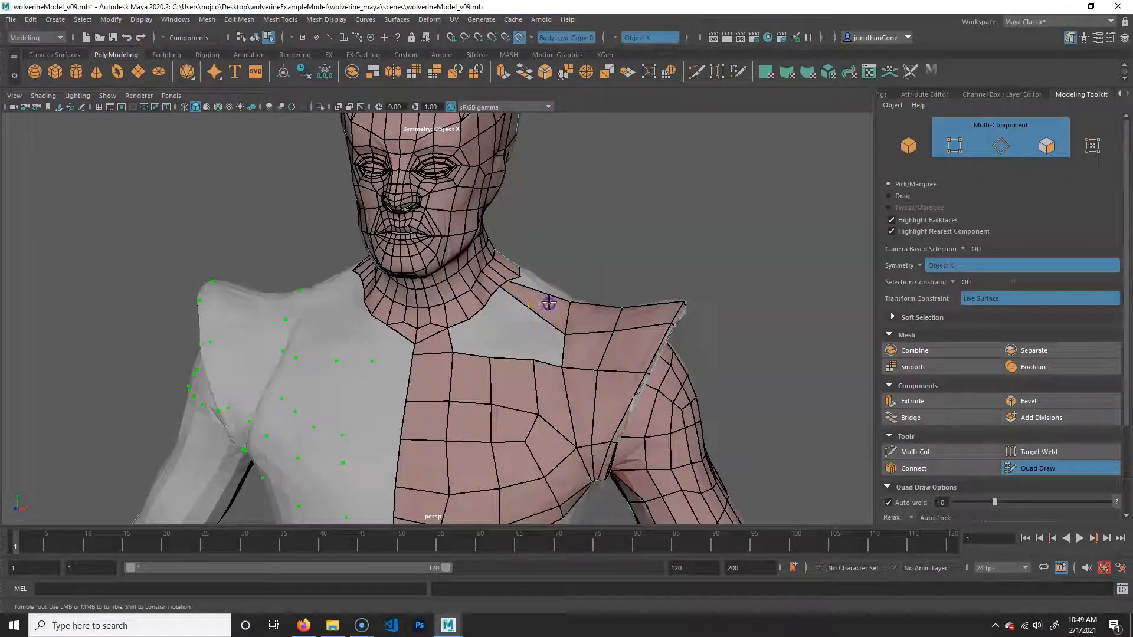
Step: Examine the gap between the neck strip, upper chest and shoulder from the side and above
left_click_drag(438, 351, 541, 385, "alt")
middle_click_drag(541, 385, 572, 329, "alt")
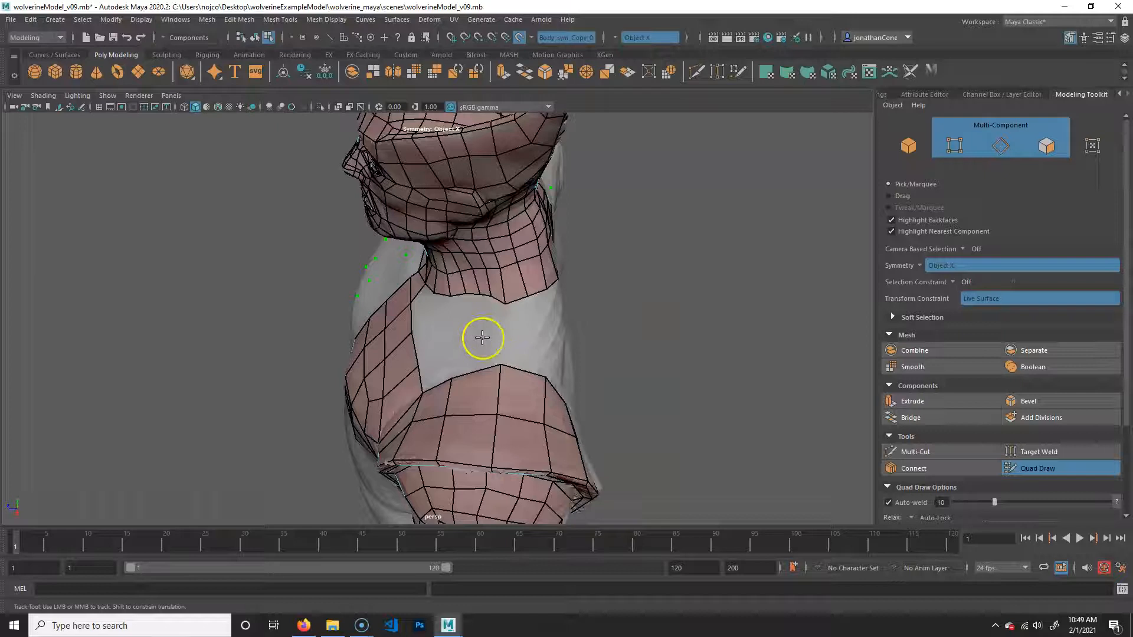
scroll(519, 340, "up", 2)
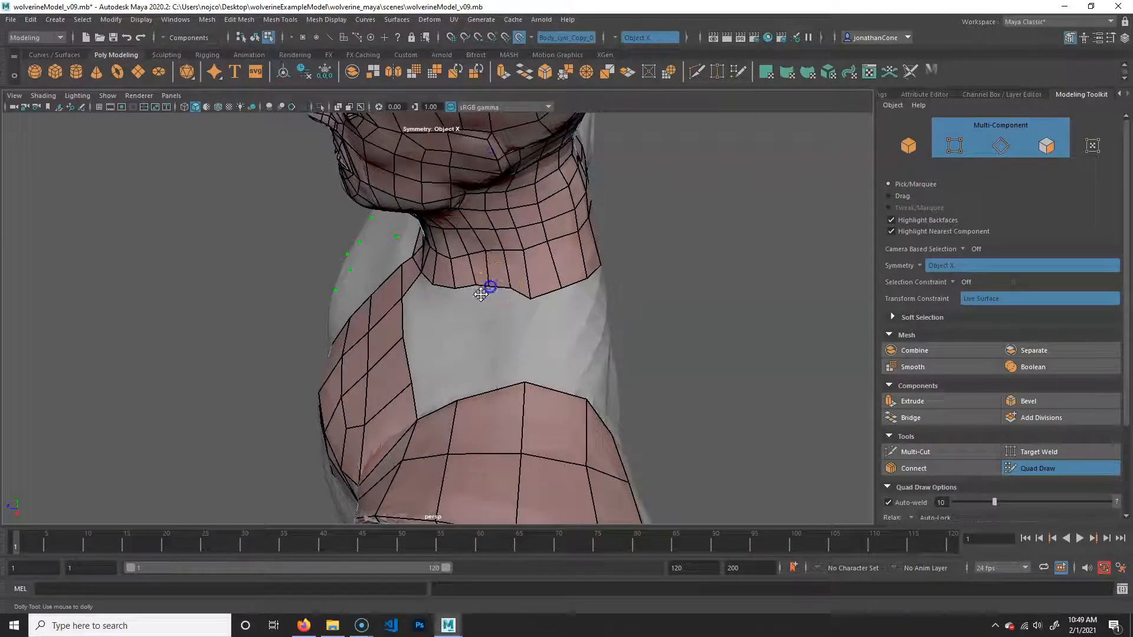
right_click_drag(401, 282, 530, 273, "alt")
middle_click_drag(530, 273, 546, 443, "alt")
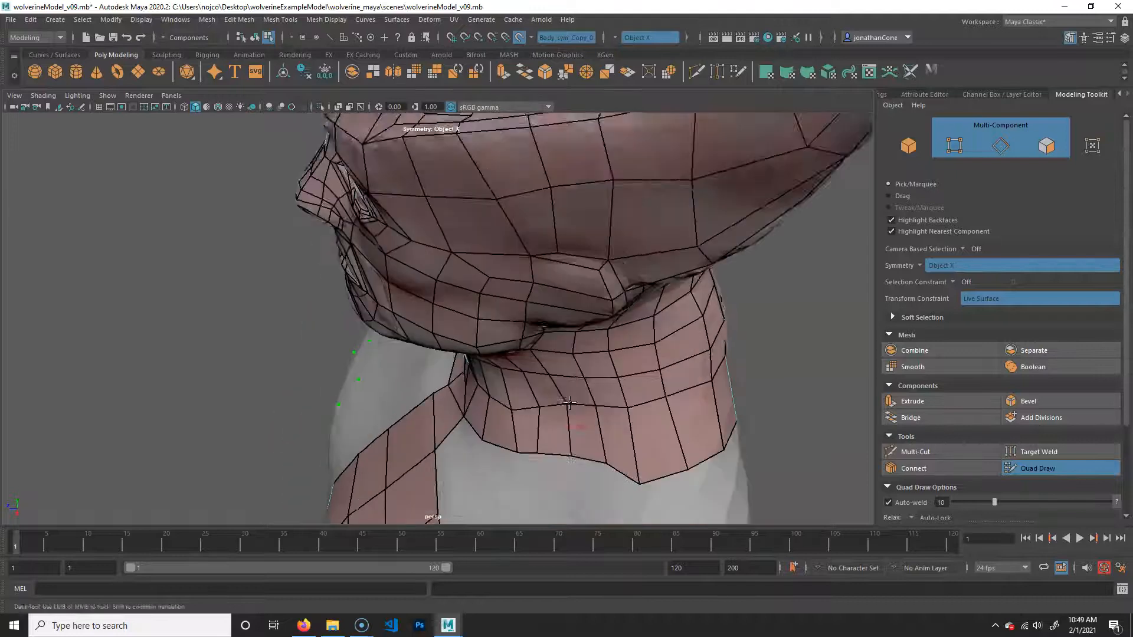
left_click_drag(614, 283, 561, 325, "alt")
middle_click_drag(561, 319, 554, 384, "alt")
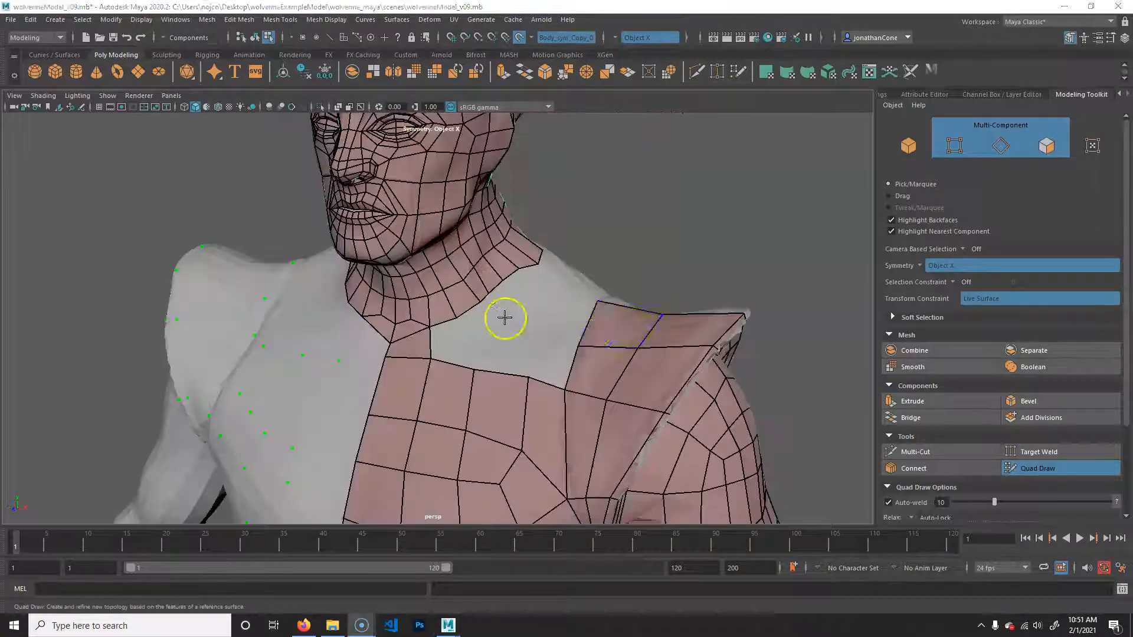
Step: Replace the long quads at the back of the neck with shorter ones, raising the neighbouring lower vertex to match
left_click_drag(505, 318, 422, 352, "alt")
right_click_drag(385, 351, 521, 351, "alt")
middle_click_drag(517, 344, 527, 384, "alt")
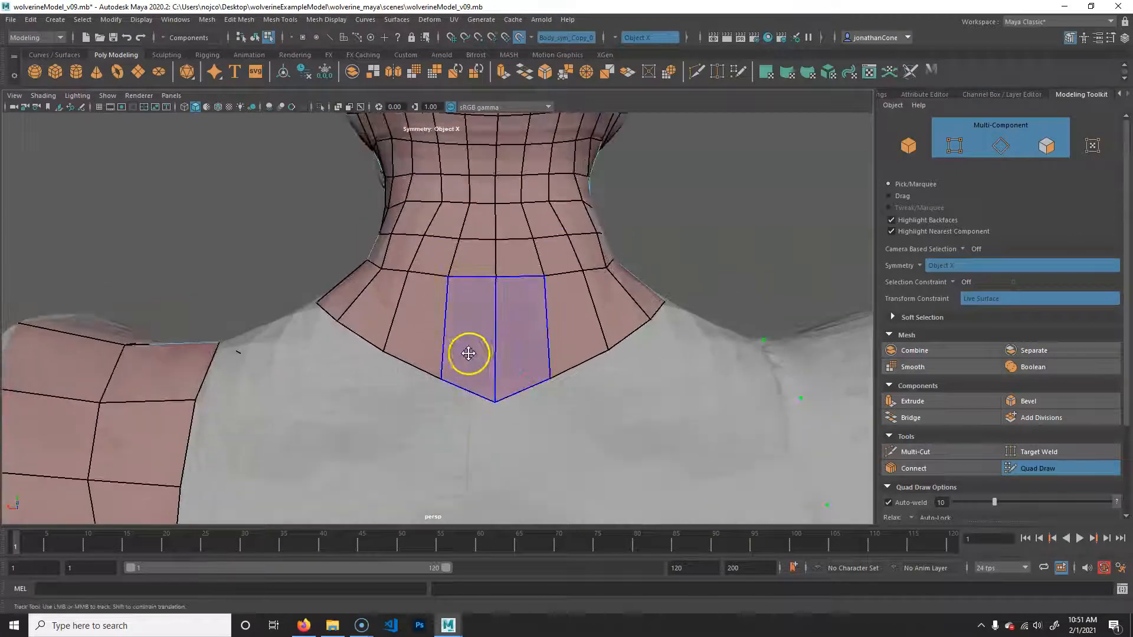
left_click(506, 345, "ctrl+shift")
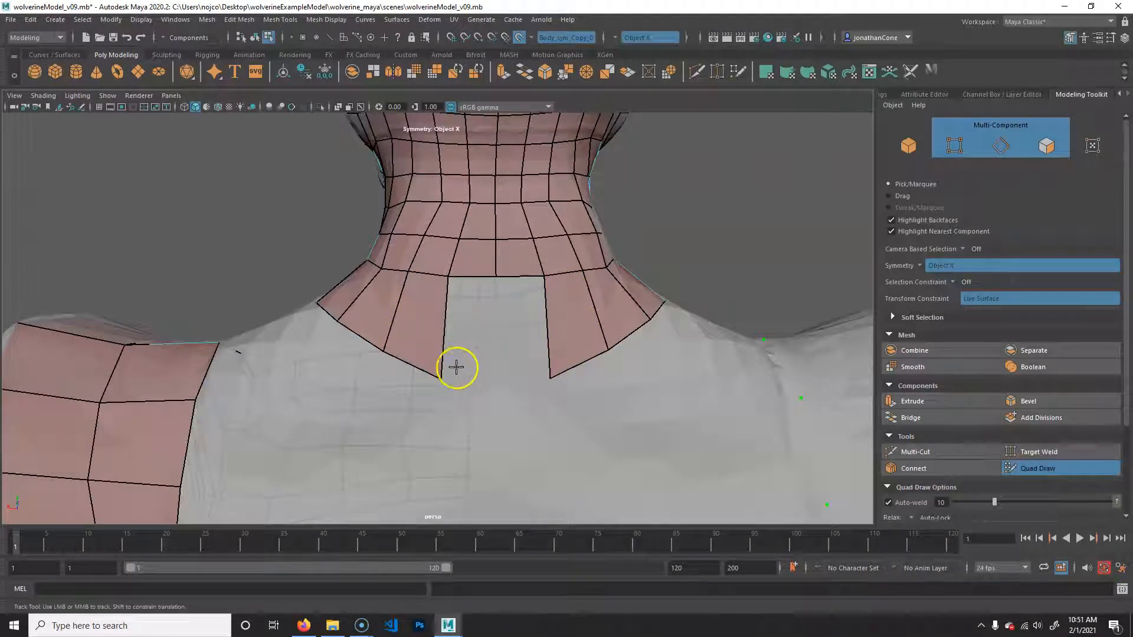
left_click(422, 321, "ctrl+shift")
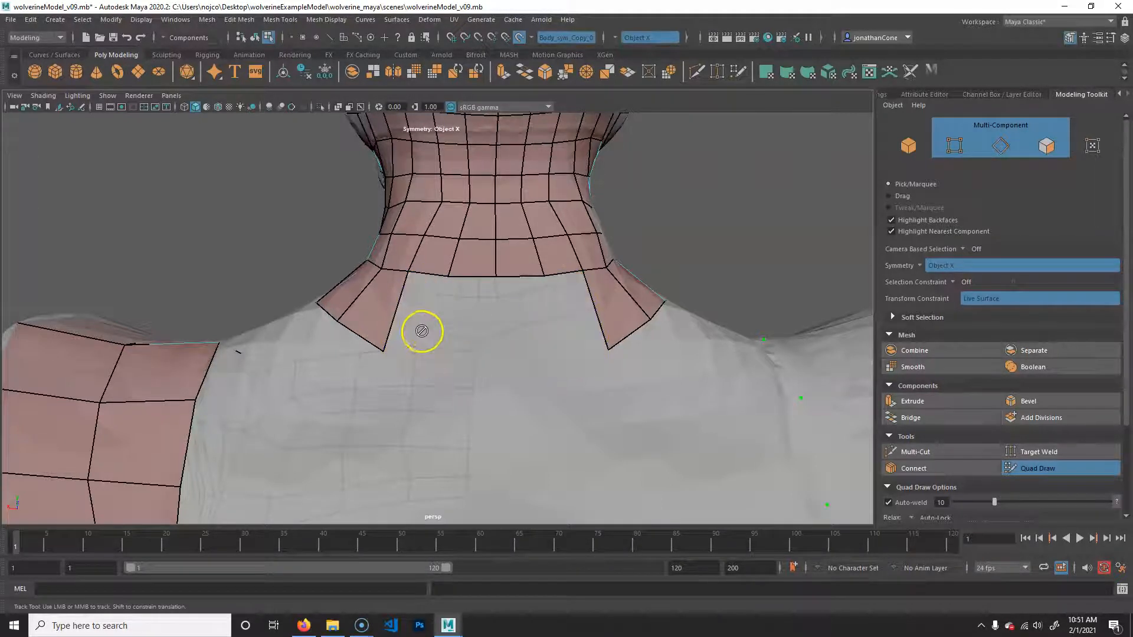
left_click(473, 300, "shift")
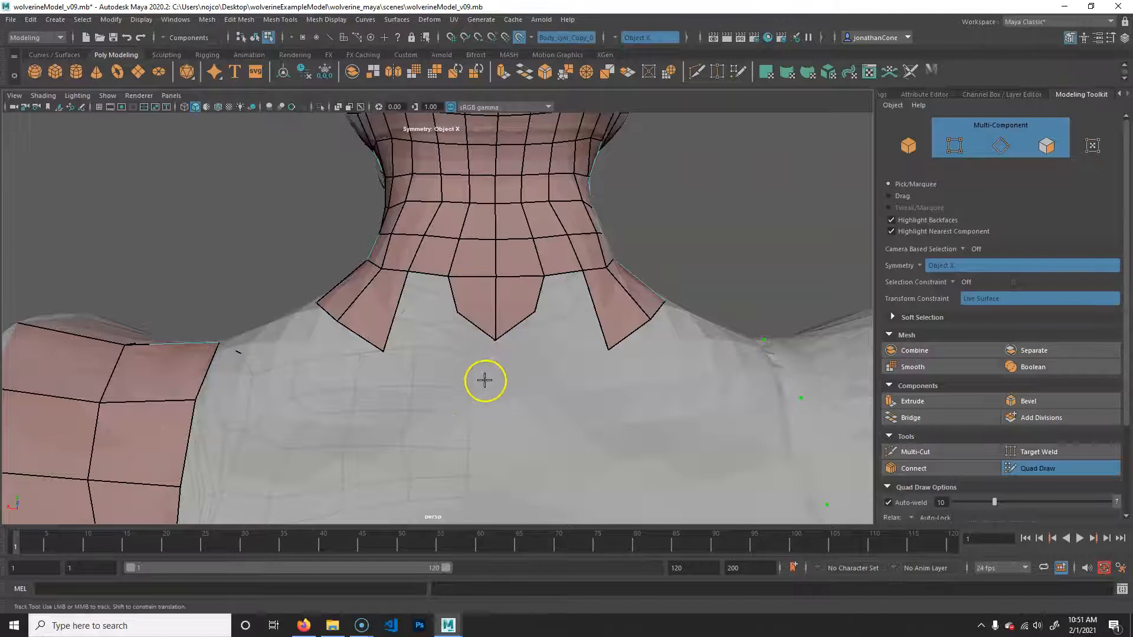
left_click_drag(384, 350, 391, 321)
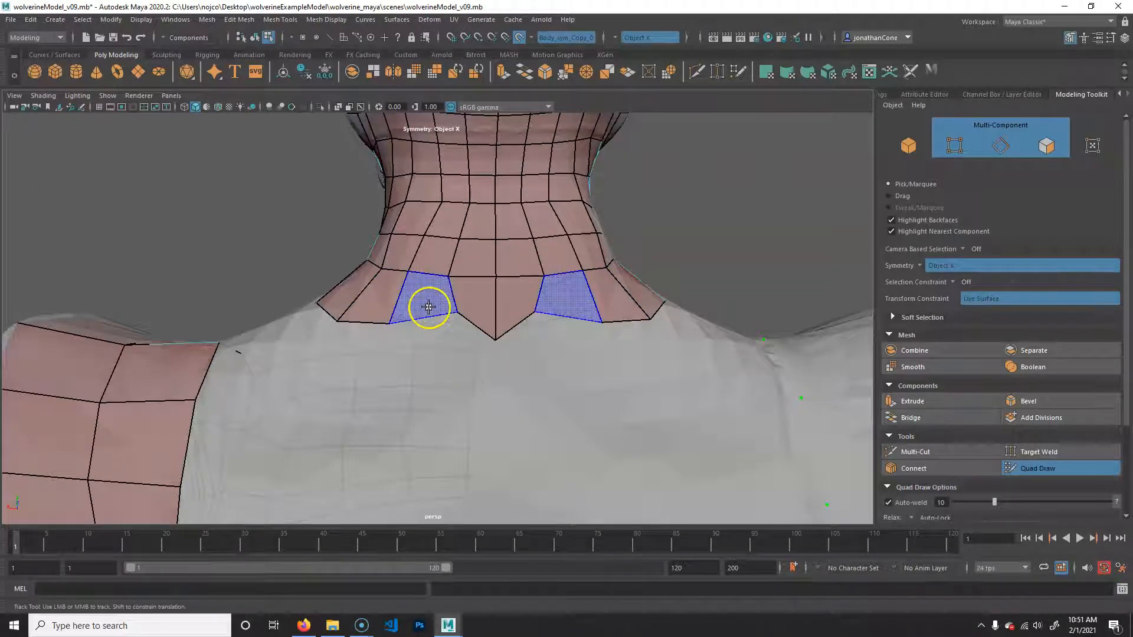
left_click(428, 307, "shift")
Step: Add a mirrored pair of quads below the back centre quads and join their lower tips at the centre line
left_click(475, 383)
left_click(474, 383, "shift")
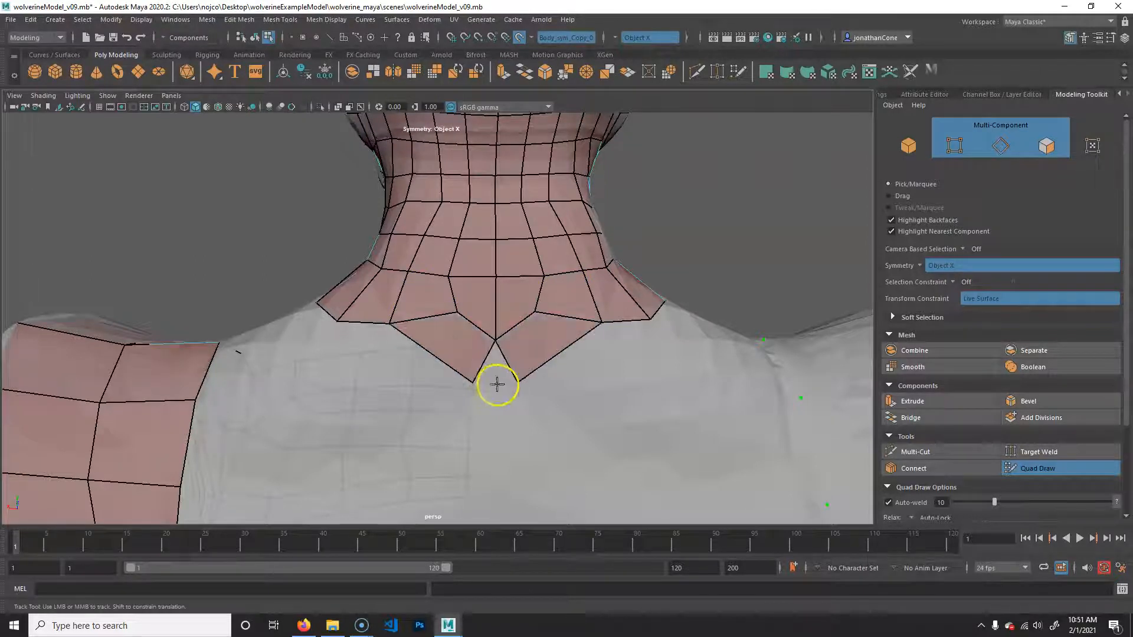
left_click_drag(498, 384, 497, 383)
Step: Raise the V-shaped tip at the back of the neck and shift the adjacent lower-row vertices towards it for even spacing
left_click_drag(395, 351, 557, 307, "alt")
middle_click_drag(557, 307, 547, 361, "alt")
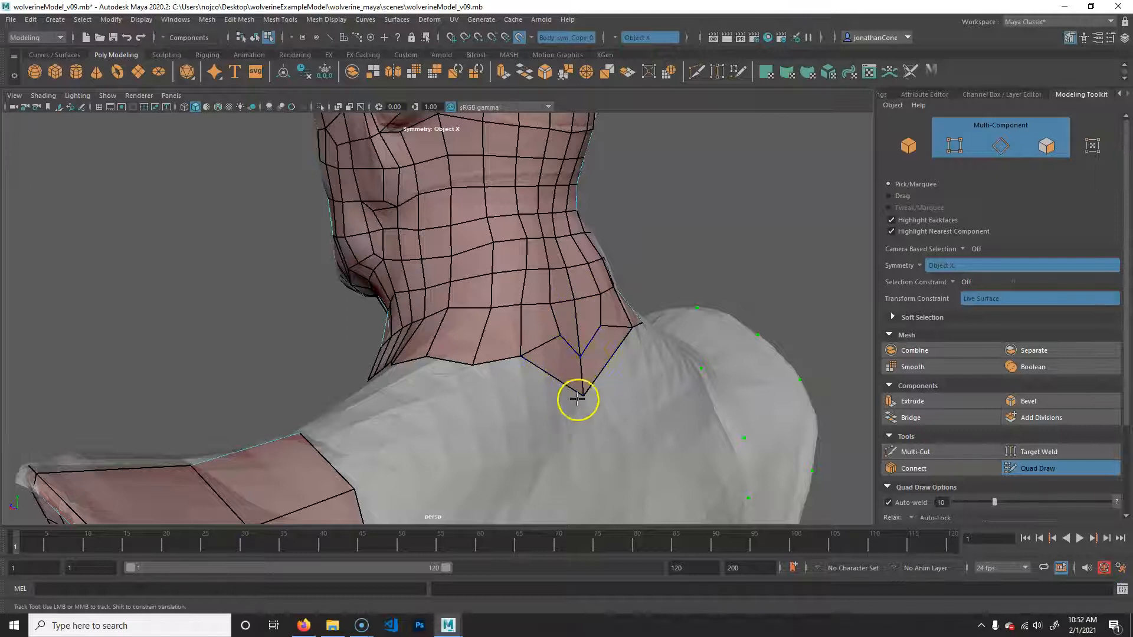
left_click_drag(579, 394, 582, 381)
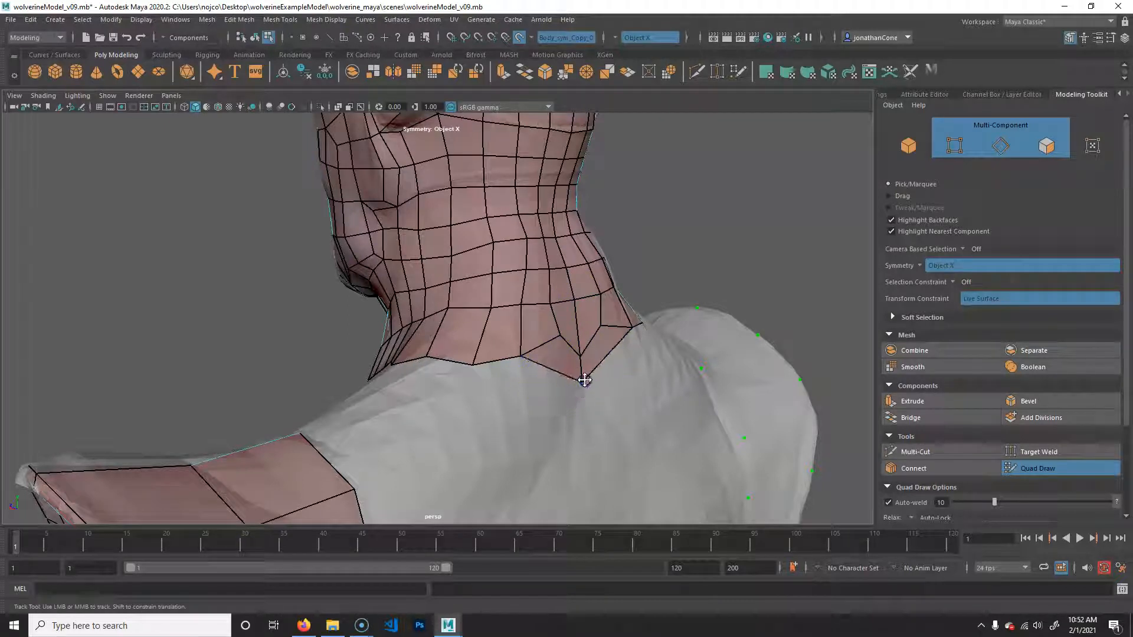
left_click_drag(523, 354, 534, 359)
left_click_drag(521, 305, 530, 305)
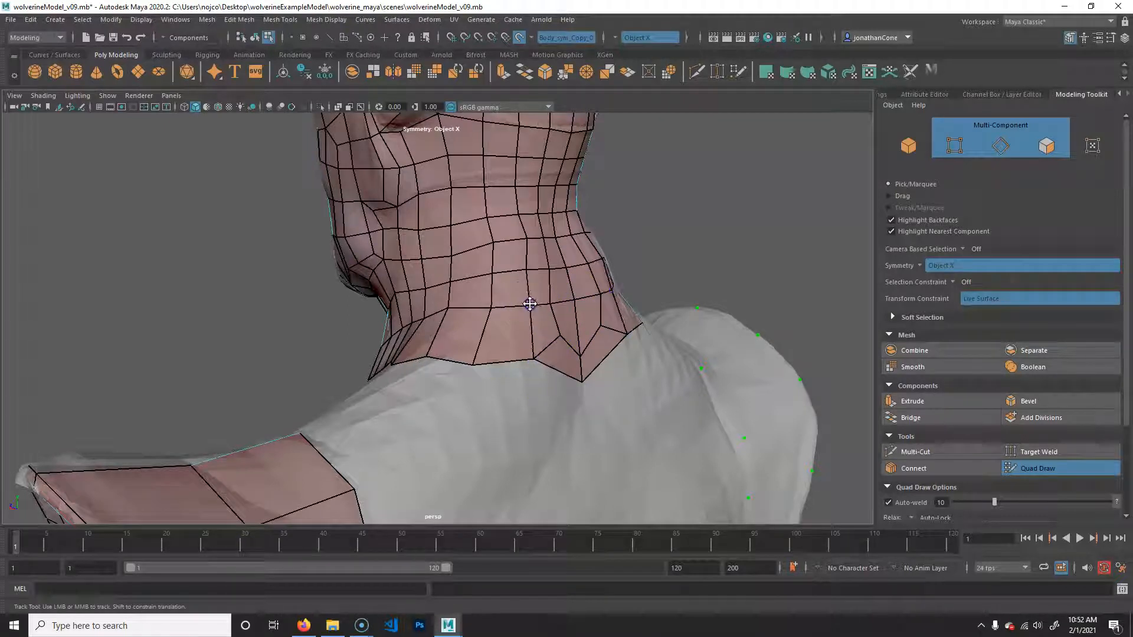
left_click_drag(474, 365, 504, 366)
left_click_drag(491, 308, 493, 307)
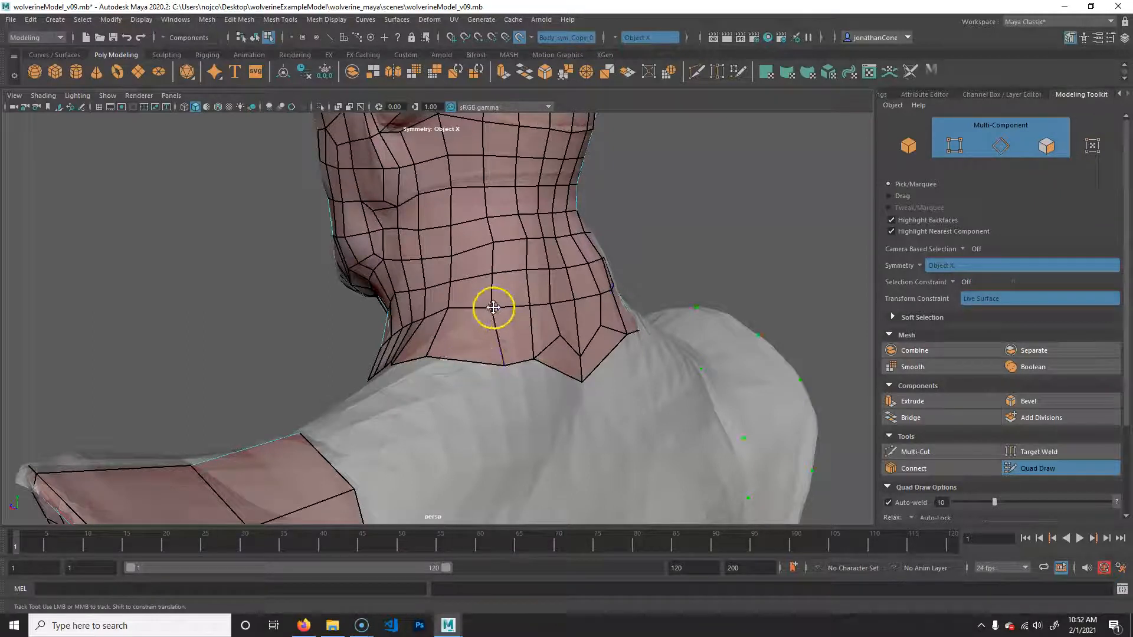
Step: Shift vertices on the side of the neck towards the back to even out the vertical edge flow
mouse_move(488, 385)
left_mouse_down("alt")
mouse_move(529, 395)
mouse_move(523, 370)
mouse_move(503, 380)
left_mouse_up("alt")
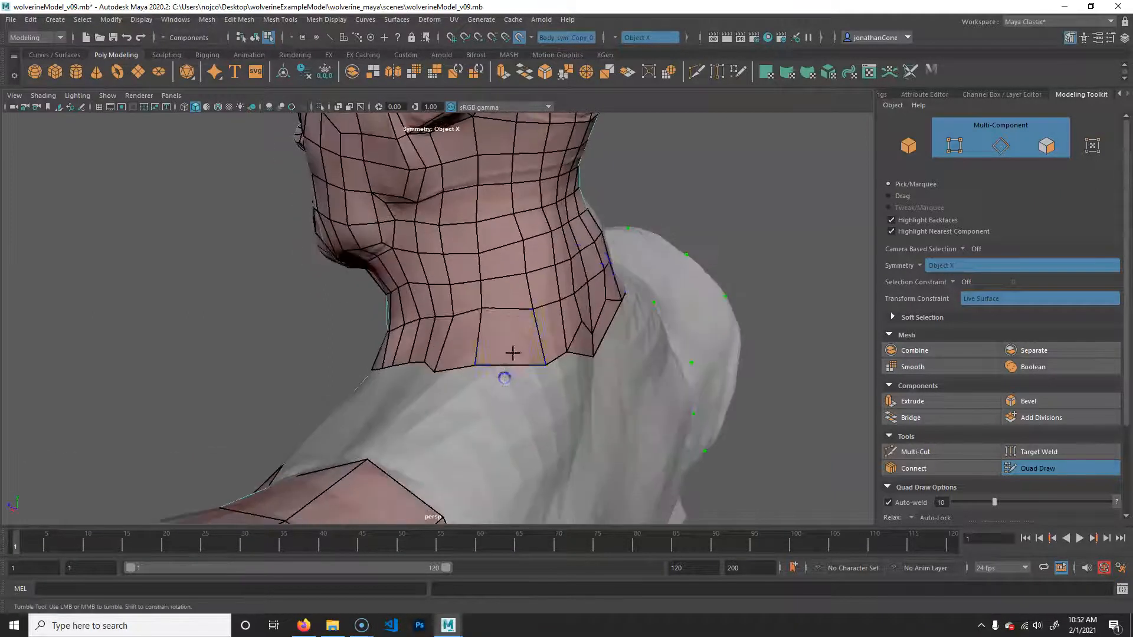
left_click_drag(479, 280, 501, 279)
left_click_drag(476, 254, 491, 254)
left_click_drag(481, 364, 482, 362)
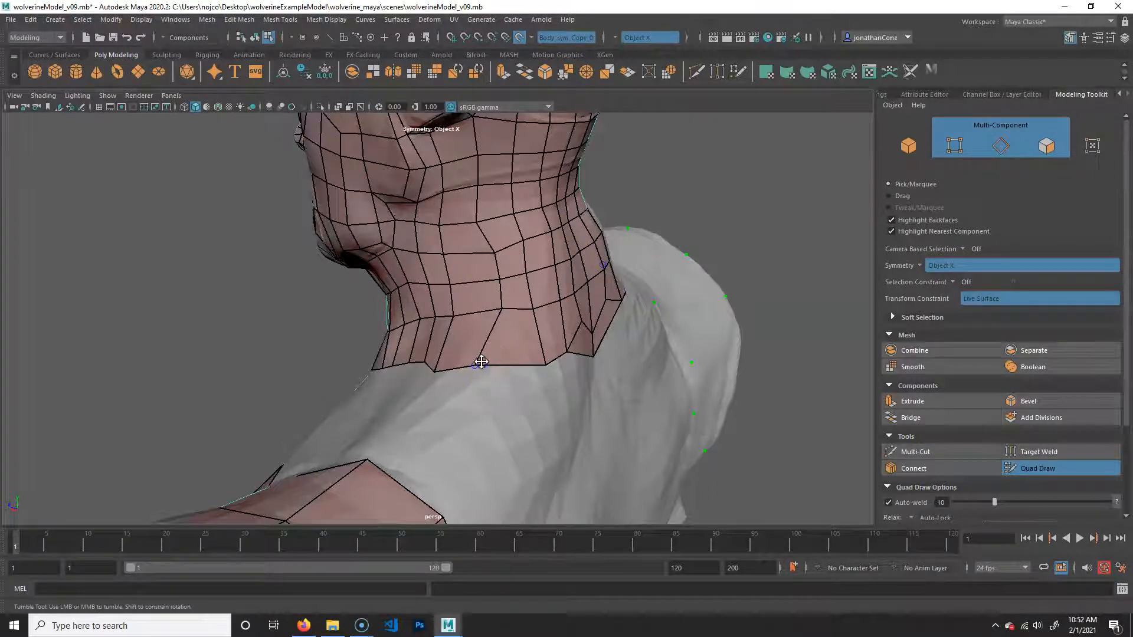
Step: Nudge vertices on the side of the neck below the jaw to even out the quad spacing
left_click_drag(444, 407, 496, 379, "alt")
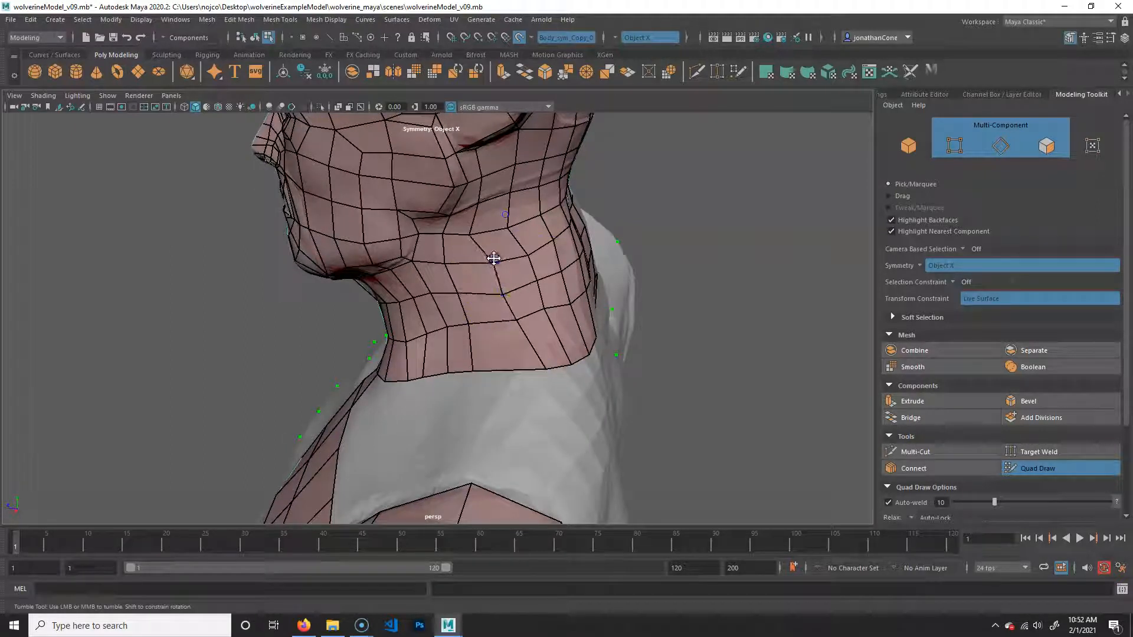
left_click_drag(470, 224, 478, 233)
left_click_drag(526, 359, 494, 352, "alt")
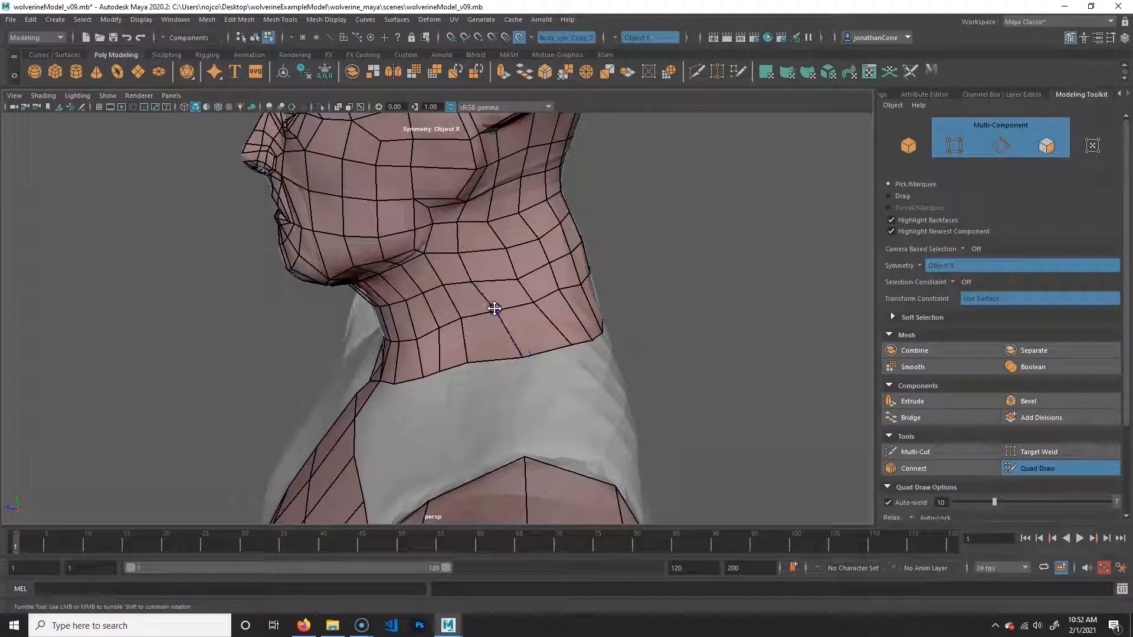
left_click_drag(462, 253, 470, 254)
Step: Move a vertex at the back of the neck closer to the centre line and even out the adjacent side-neck vertices
left_click_drag(695, 455, 558, 430, "alt")
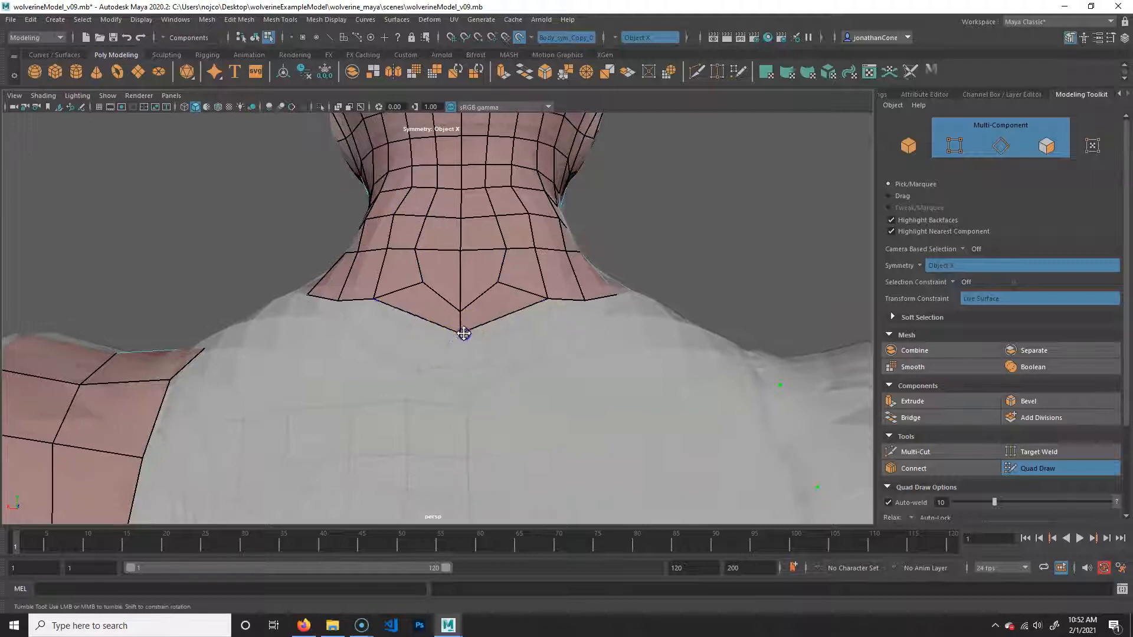
mouse_move(416, 248)
left_mouse_down()
mouse_move(443, 251)
mouse_move(434, 255)
left_mouse_up()
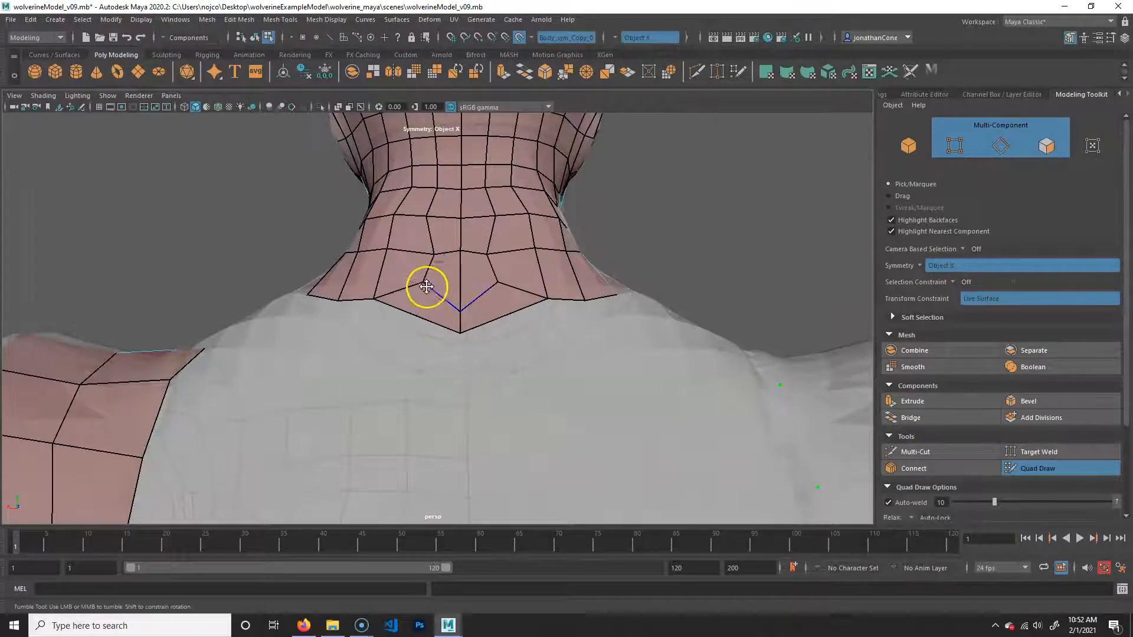
left_click_drag(418, 296, 470, 307, "alt")
left_click_drag(458, 346, 467, 346)
mouse_move(451, 394)
left_mouse_down()
mouse_move(476, 391)
mouse_move(445, 415)
mouse_move(446, 396)
mouse_move(460, 394)
left_mouse_up()
left_click_drag(440, 326, 439, 326)
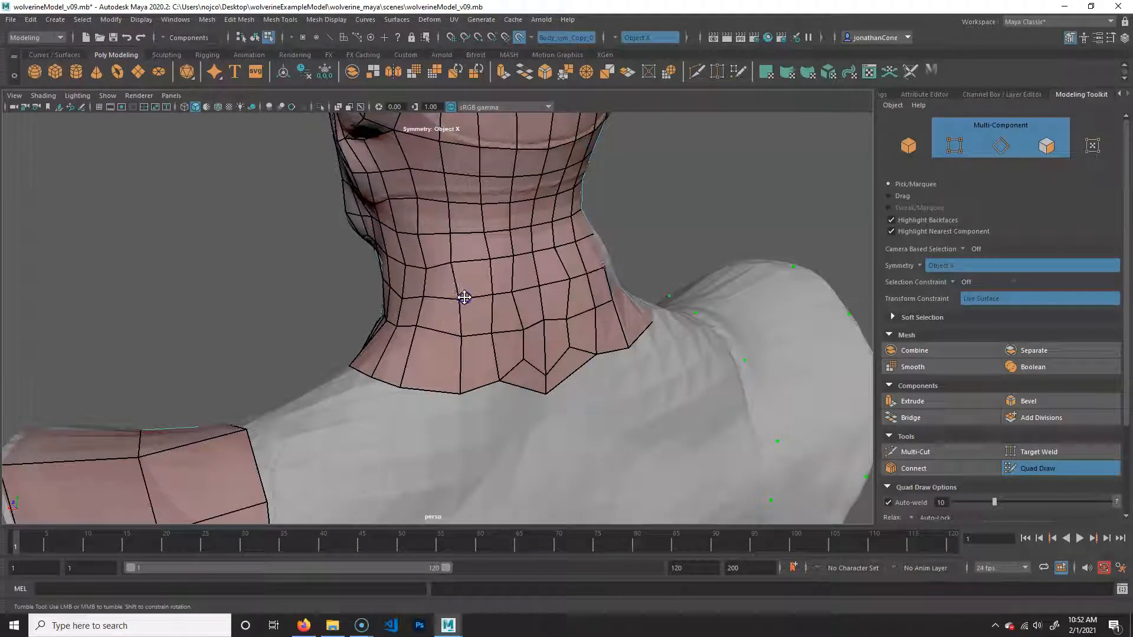
Step: Examine the quad density of the retopologized arms and legs in relation to the neck and shoulders
scroll(590, 406, "down", 6)
middle_click_drag(590, 406, 521, 270, "alt")
left_click_drag(309, 432, 423, 506, "alt")
left_click_drag(366, 400, 425, 404, "alt")
middle_click_drag(425, 404, 453, 154, "alt")
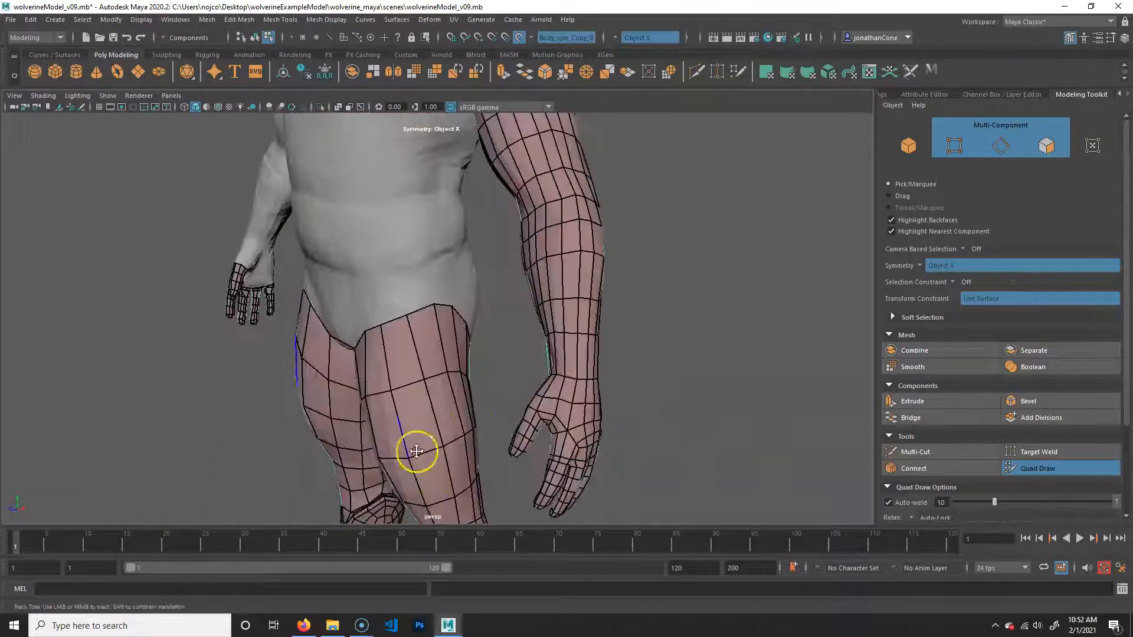
middle_click_drag(445, 245, 489, 437, "alt")
left_click_drag(488, 438, 346, 422, "alt")
right_click_drag(347, 422, 462, 439, "alt")
middle_click_drag(259, 493, 354, 423, "alt")
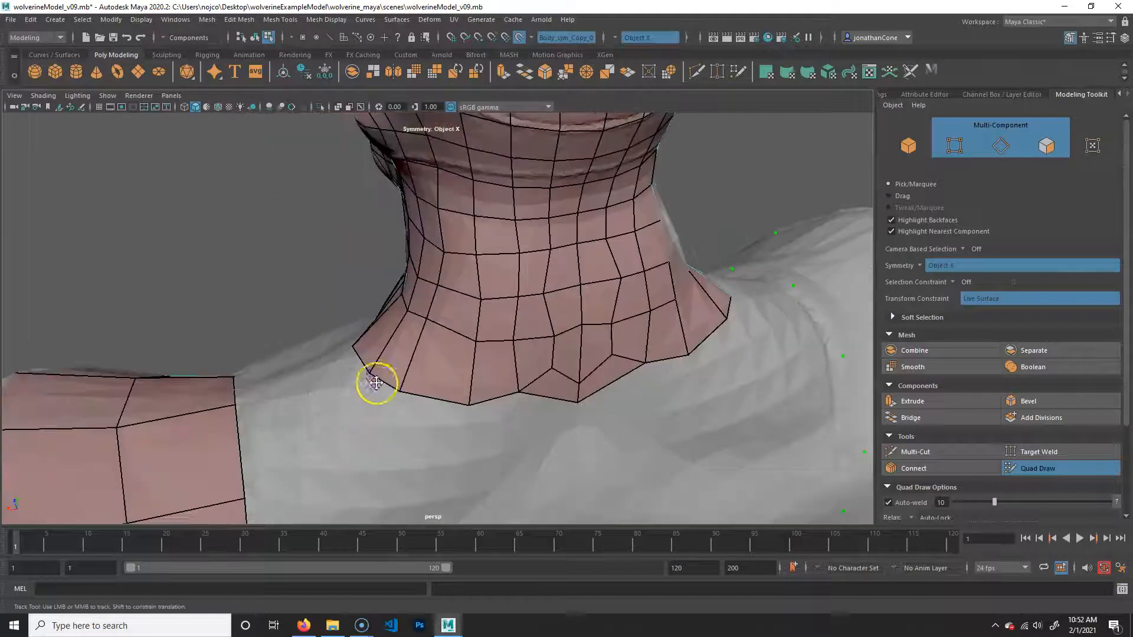
Step: Shift the lower border vertices on the side of the neck towards the back to straighten the vertical edges
left_click_drag(402, 391, 426, 394)
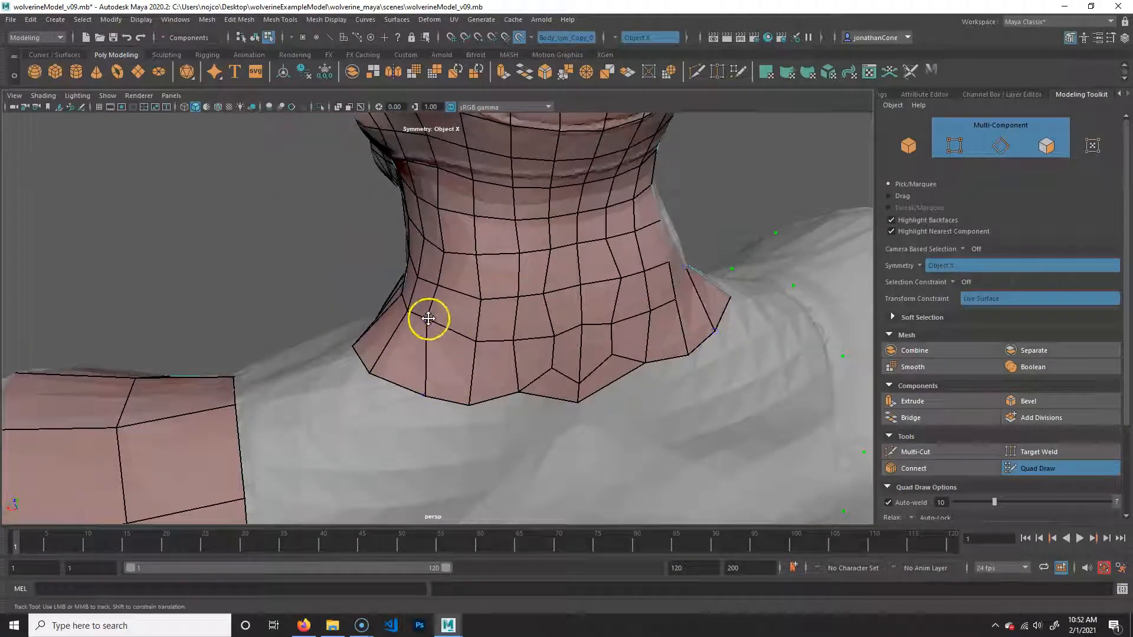
left_click_drag(426, 360, 576, 382, "alt")
mouse_move(576, 382)
middle_mouse_down("alt")
mouse_move(579, 394)
mouse_move(585, 380)
middle_mouse_up("alt")
left_click_drag(572, 436, 590, 437)
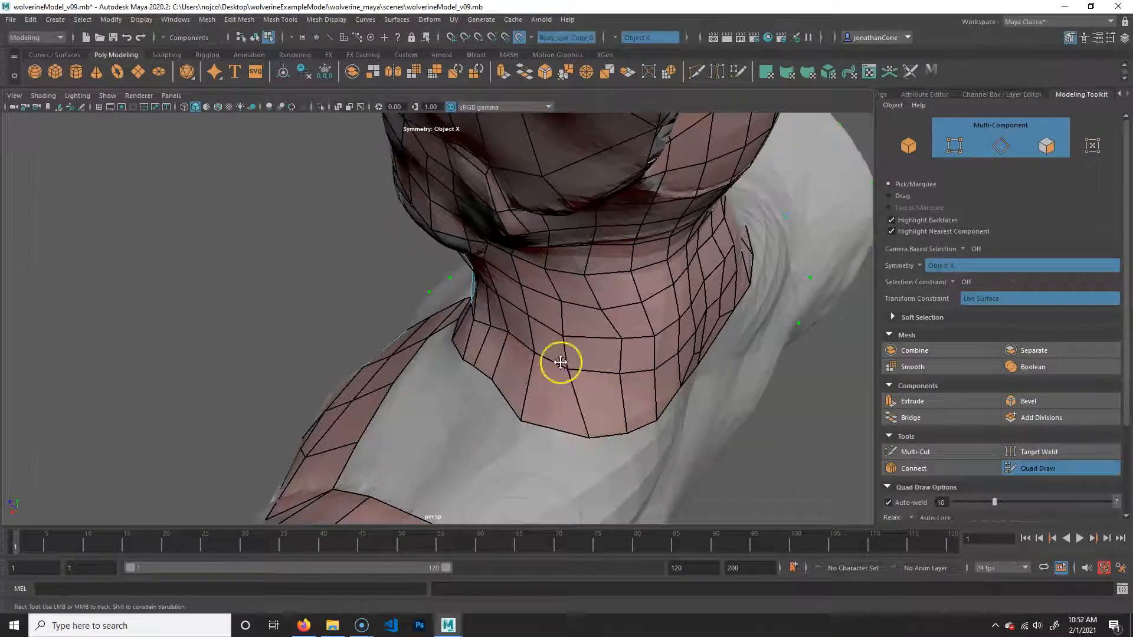
left_click_drag(611, 356, 599, 337, "alt")
middle_click_drag(600, 336, 587, 389, "alt")
left_click_drag(579, 316, 568, 324)
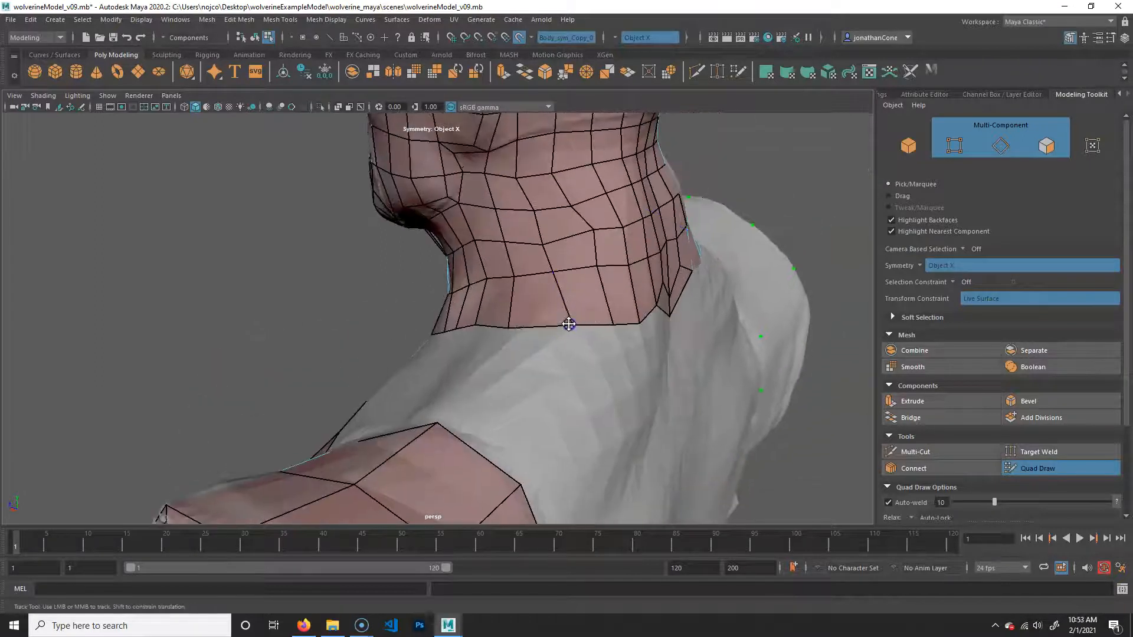
Step: Relax the quads on the side of the neck and redistribute the lower border vertices above the shoulder
left_click_drag(589, 244, 629, 217, "shift")
mouse_move(548, 246)
left_mouse_down("shift")
mouse_move(552, 344)
mouse_move(475, 374)
left_mouse_up("shift")
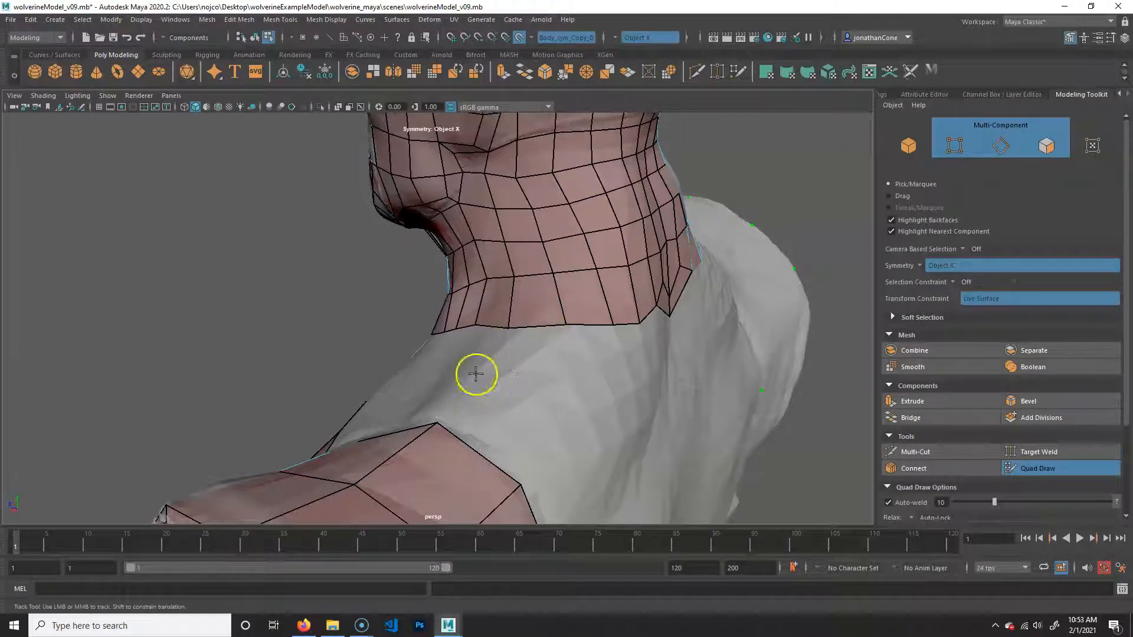
left_click_drag(577, 404, 555, 348, "alt")
right_click_drag(555, 348, 518, 267, "alt")
mouse_move(519, 267)
left_mouse_down()
mouse_move(528, 257)
mouse_move(515, 266)
left_mouse_up()
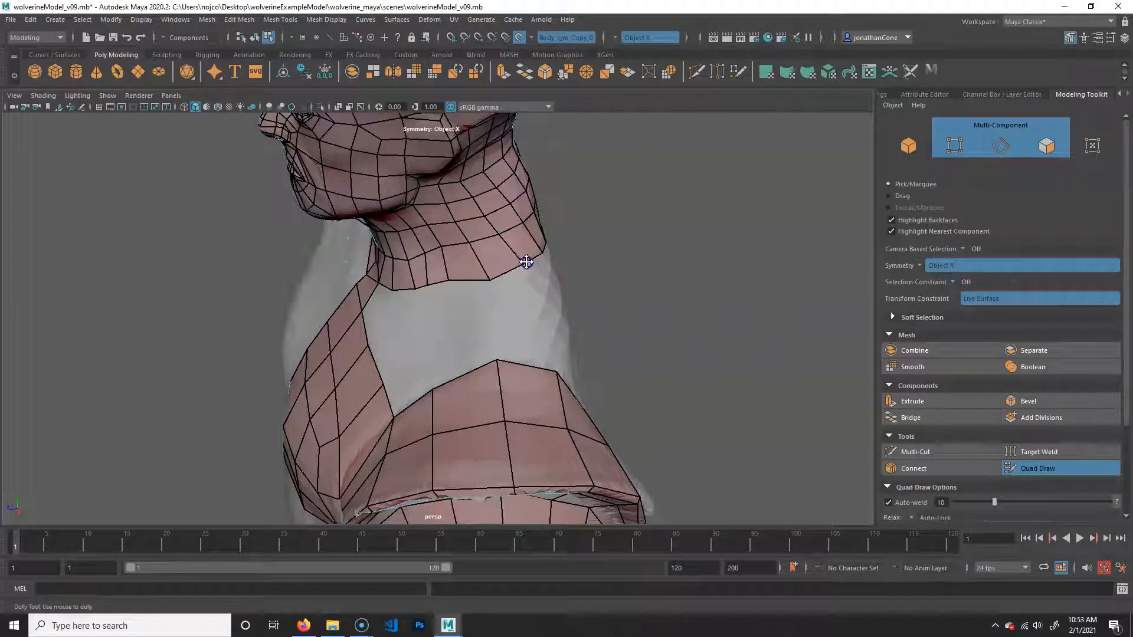
left_click_drag(490, 282, 494, 279)
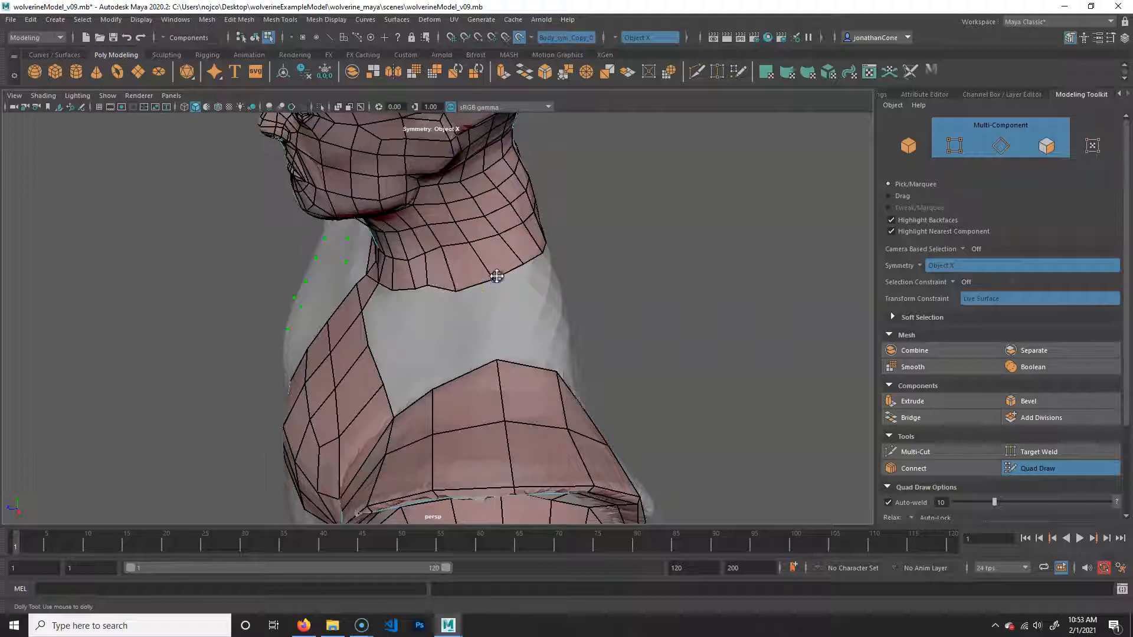
Step: Build a patch of quads below the side-neck border towards the shoulder, wrapping an outer row around the inner quads
left_click_drag(475, 369, 465, 308, "alt")
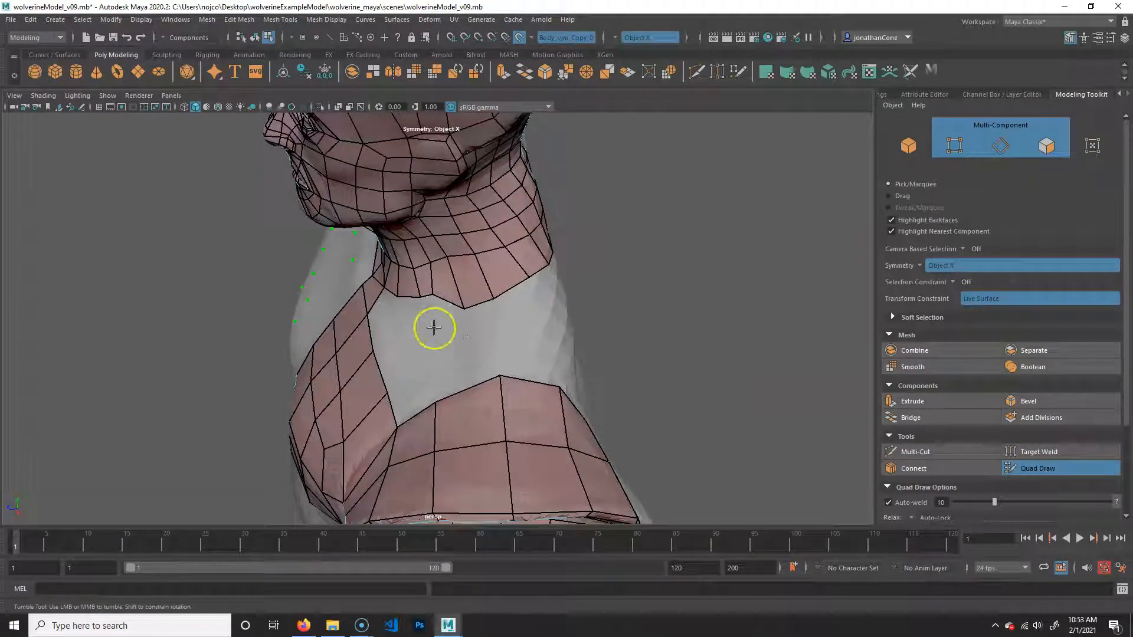
left_click(455, 320, "shift")
left_click(474, 328, "shift")
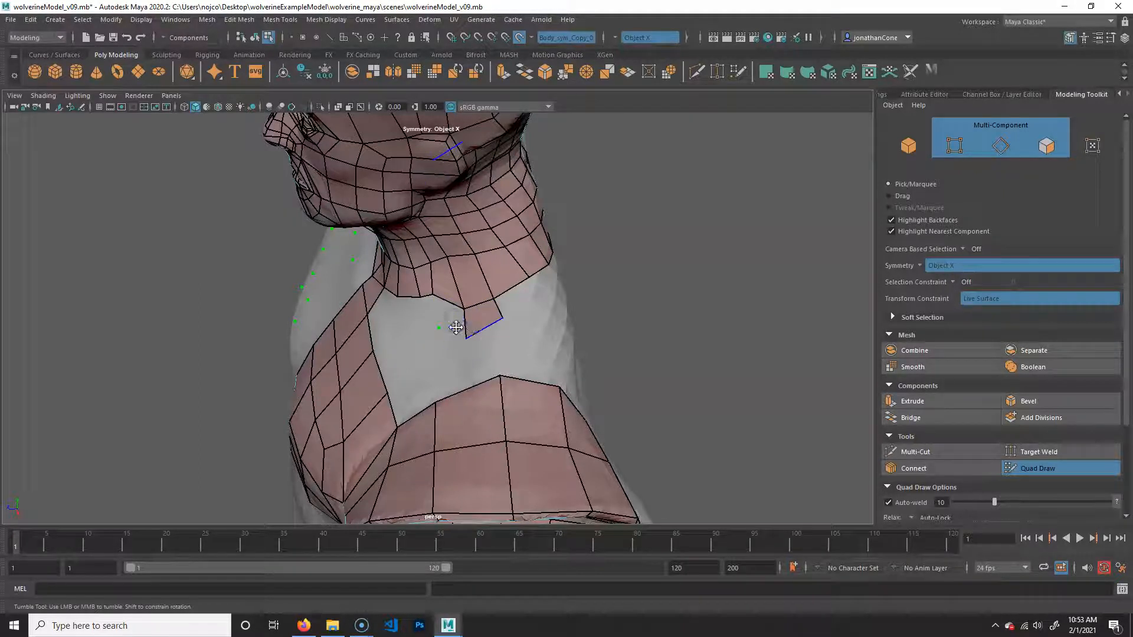
left_click(455, 324, "shift")
left_click(468, 359)
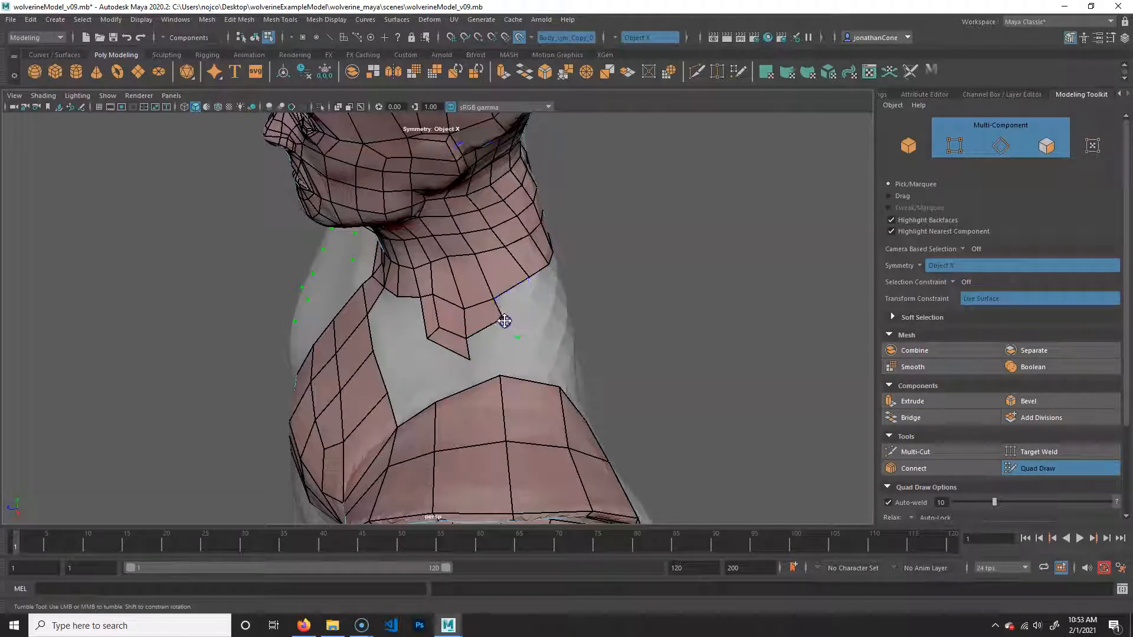
left_click(502, 318, "shift")
mouse_move(528, 278)
left_mouse_down()
mouse_move(519, 282)
mouse_move(546, 269)
left_mouse_up()
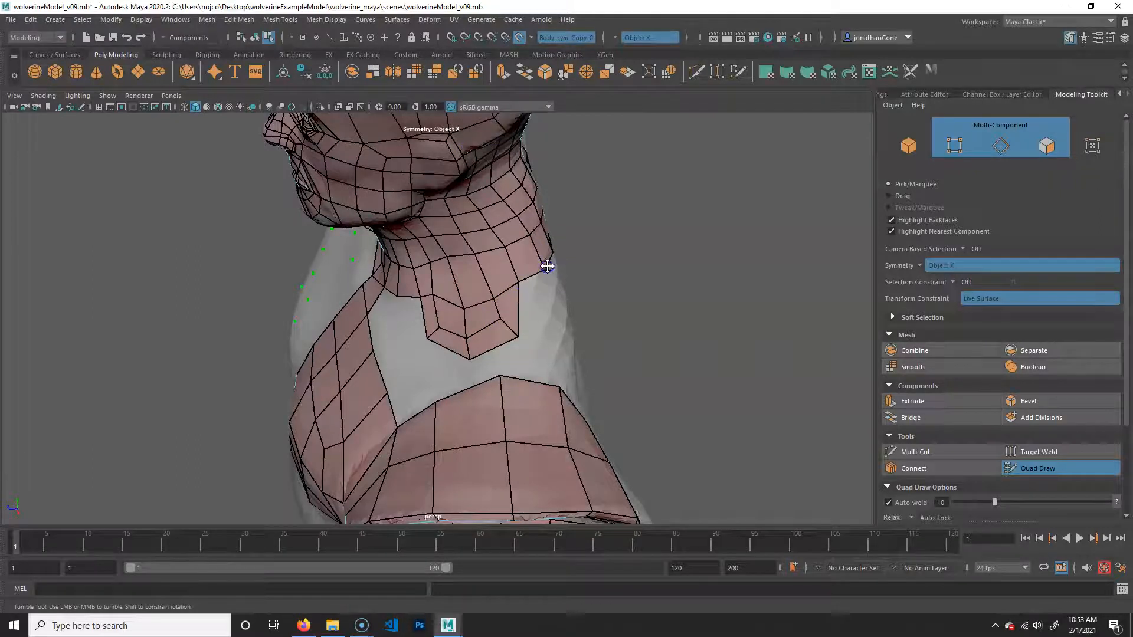
Step: Add two quads along the front neck border, linking the inner chest corner to the new side-neck patch
left_click_drag(525, 361, 572, 298, "alt")
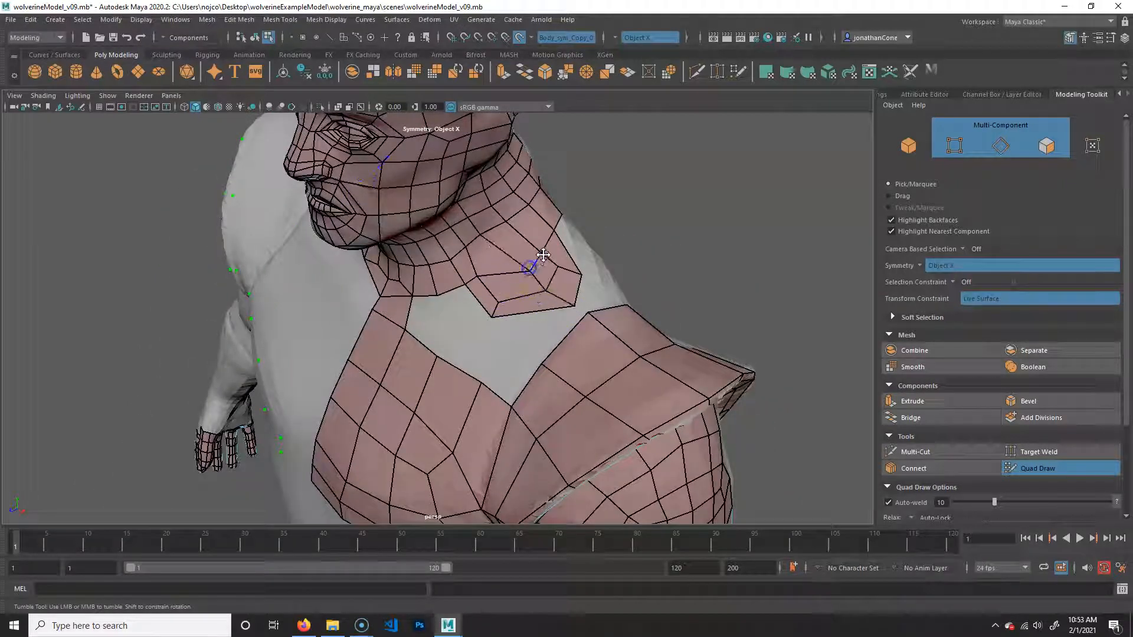
left_click_drag(574, 298, 596, 277, "alt")
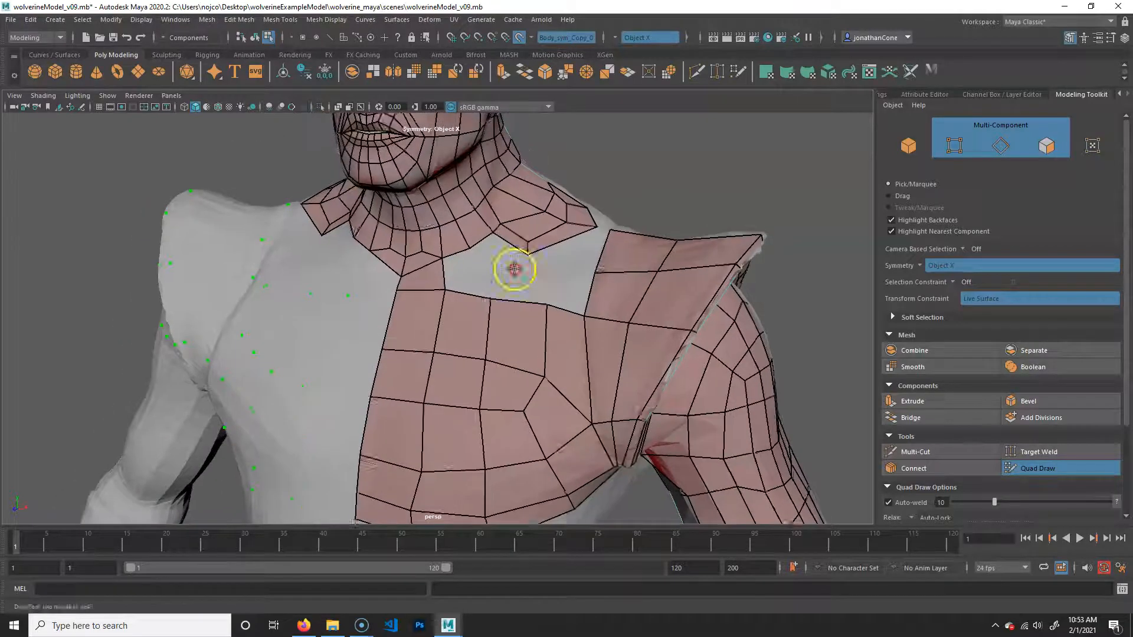
right_click_drag(514, 268, 554, 269, "alt")
middle_click_drag(574, 270, 548, 308, "alt")
left_click_drag(582, 261, 552, 268, "alt")
left_click(539, 254, "ctrl")
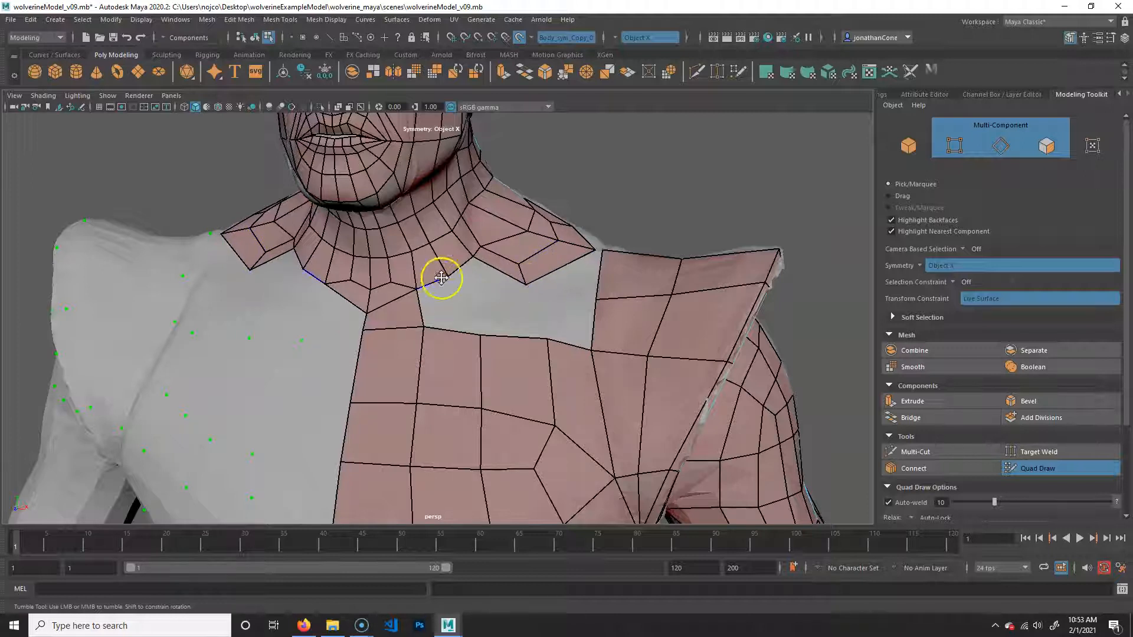
left_click_drag(459, 275, 455, 276)
left_click(471, 297)
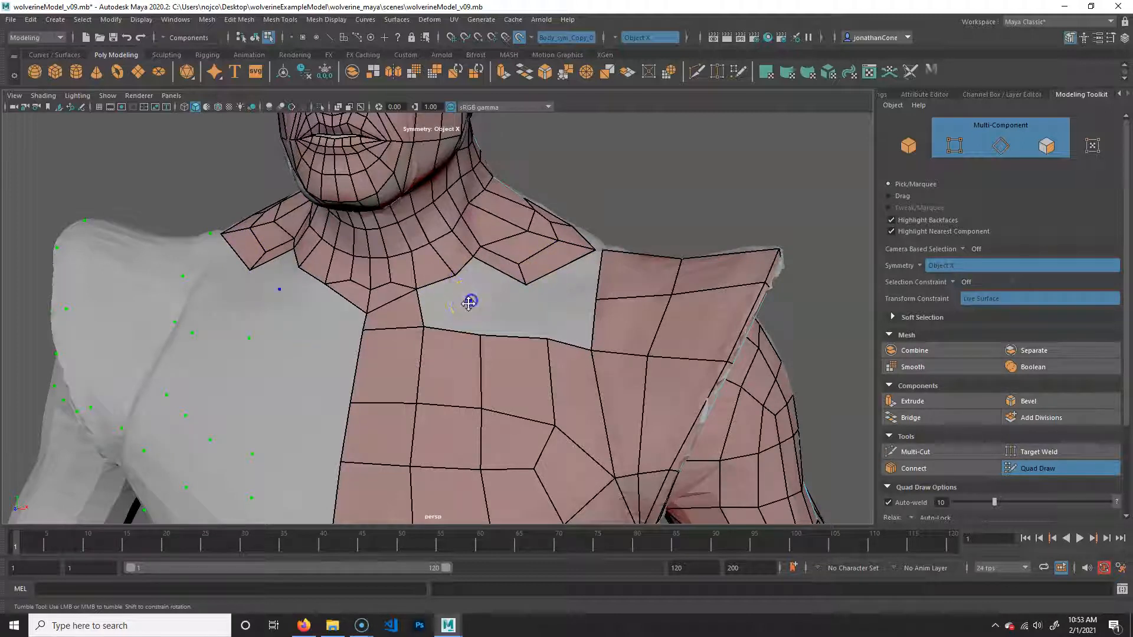
left_click(448, 303, "shift")
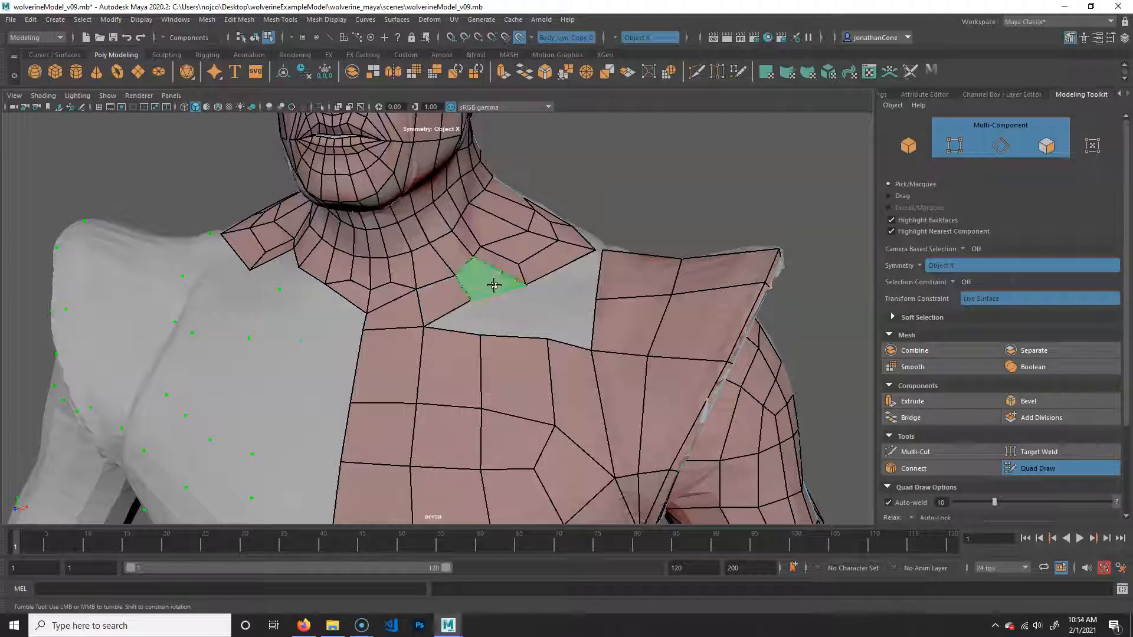
left_click(471, 299, "shift")
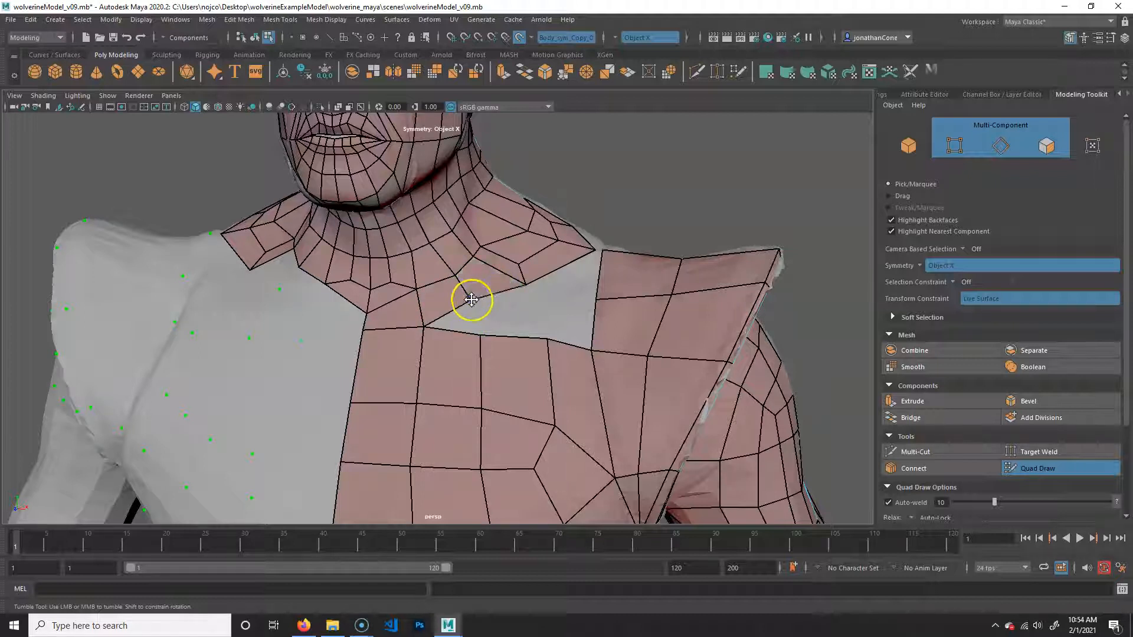
Step: Reposition the collarbone vertices and fill the gap above the upper chest with quads out to the shoulder piece
left_click_drag(470, 300, 523, 285)
left_click_drag(479, 335, 489, 335)
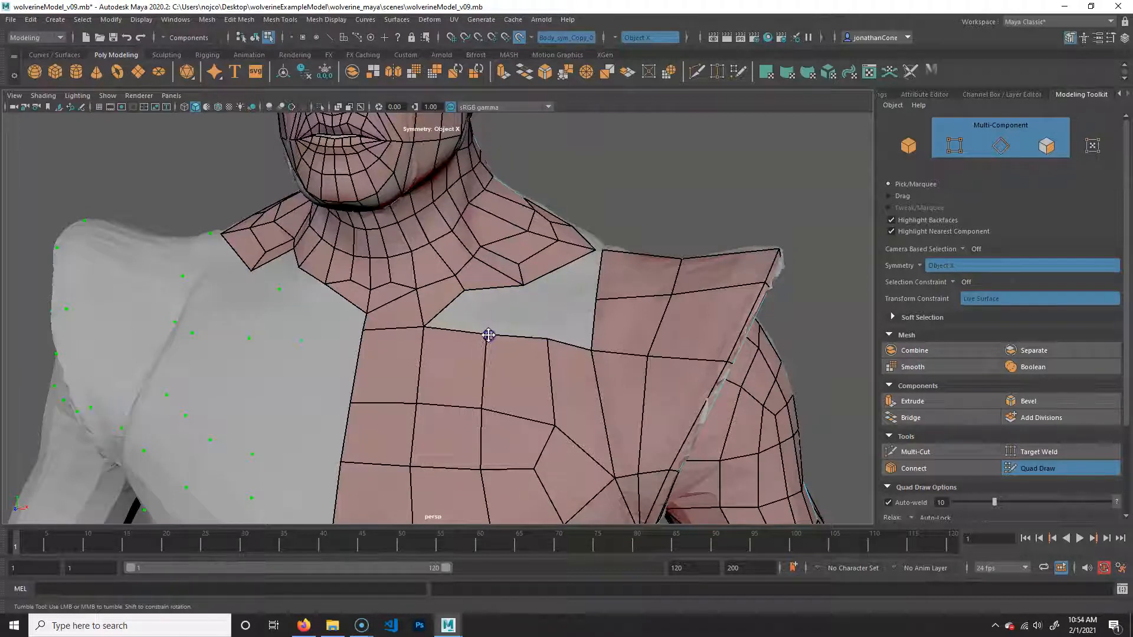
left_click_drag(561, 338, 602, 384, "alt")
left_click(544, 311)
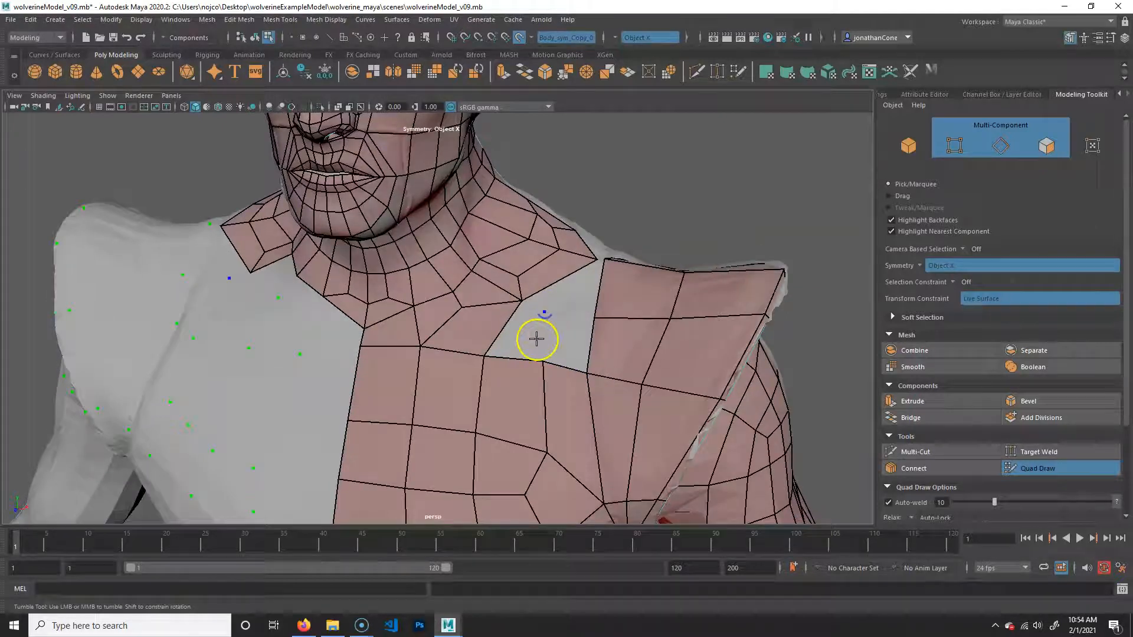
left_click(574, 338, "shift")
Step: Pull the outer tip of the side-neck patch back towards the neck to even out its quads
mouse_move(595, 405)
left_mouse_down("alt")
mouse_move(537, 361)
mouse_move(589, 331)
mouse_move(572, 324)
mouse_move(530, 357)
left_mouse_up("alt")
scroll(486, 363, "up", 1)
middle_click_drag(486, 363, 451, 354, "alt")
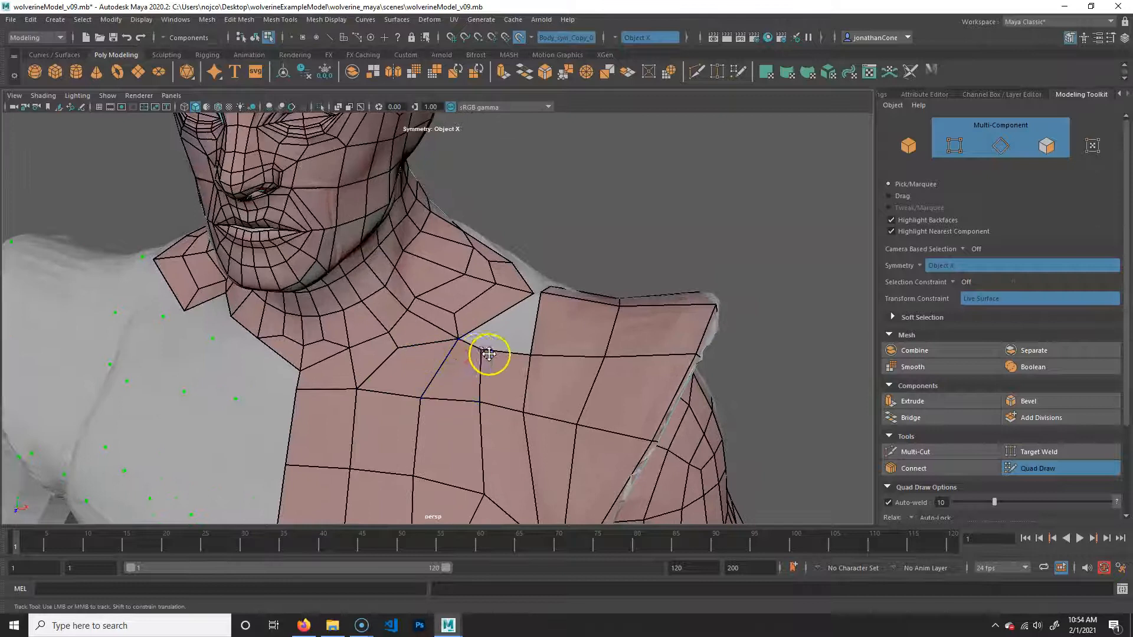
mouse_move(530, 295)
left_mouse_down()
mouse_move(454, 266)
mouse_move(467, 248)
left_mouse_up()
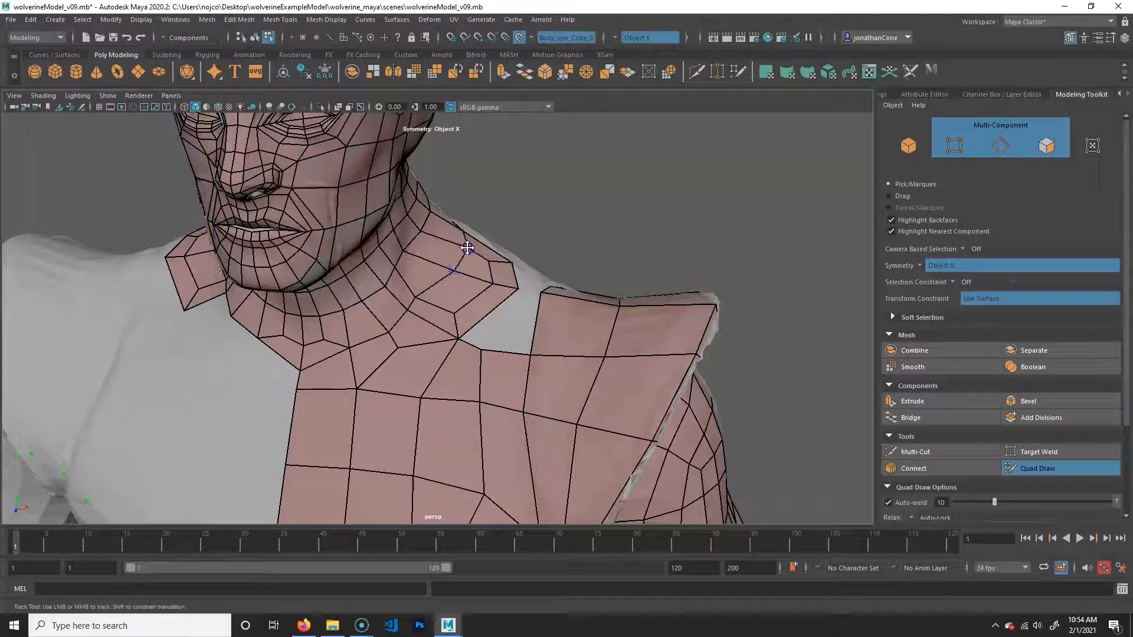
left_click_drag(521, 309, 516, 283, "alt")
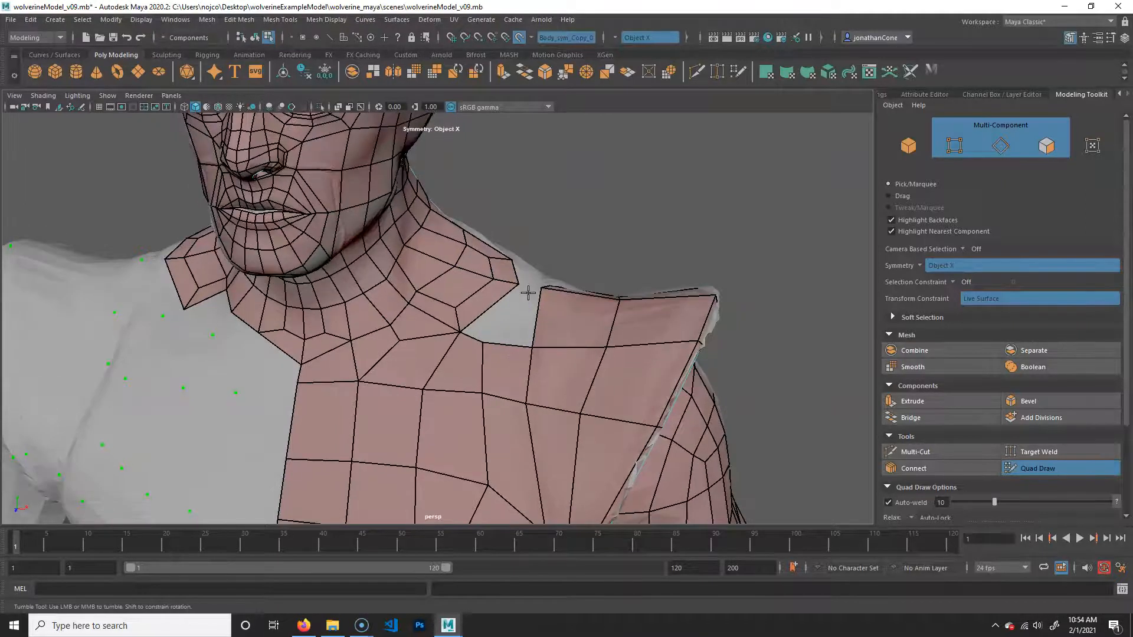
Step: Fill the remaining gap between the side-neck patch and the shoulder piece with quads, and smooth the join
left_click(525, 298)
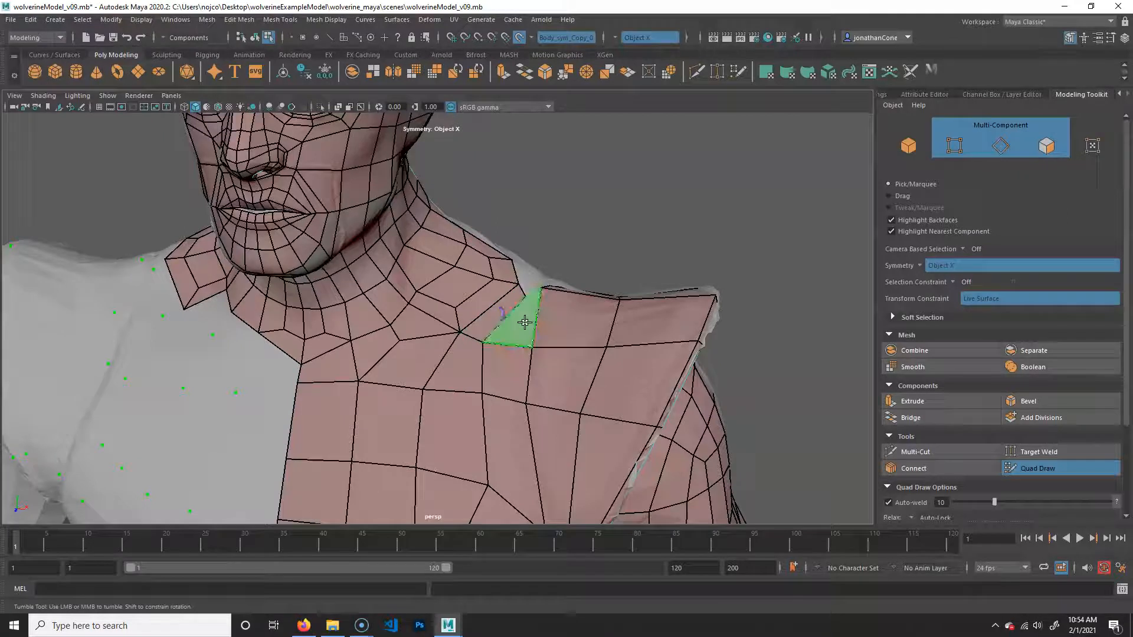
left_click(522, 289, "shift")
mouse_move(549, 319)
left_mouse_down("alt")
mouse_move(468, 367)
mouse_move(412, 346)
mouse_move(405, 324)
mouse_move(363, 295)
mouse_move(384, 253)
mouse_move(374, 309)
mouse_move(392, 313)
mouse_move(386, 279)
mouse_move(354, 324)
mouse_move(341, 296)
mouse_move(333, 318)
left_mouse_up("alt")
mouse_move(425, 332)
left_mouse_down("shift")
mouse_move(417, 374)
mouse_move(415, 357)
left_mouse_up("shift")
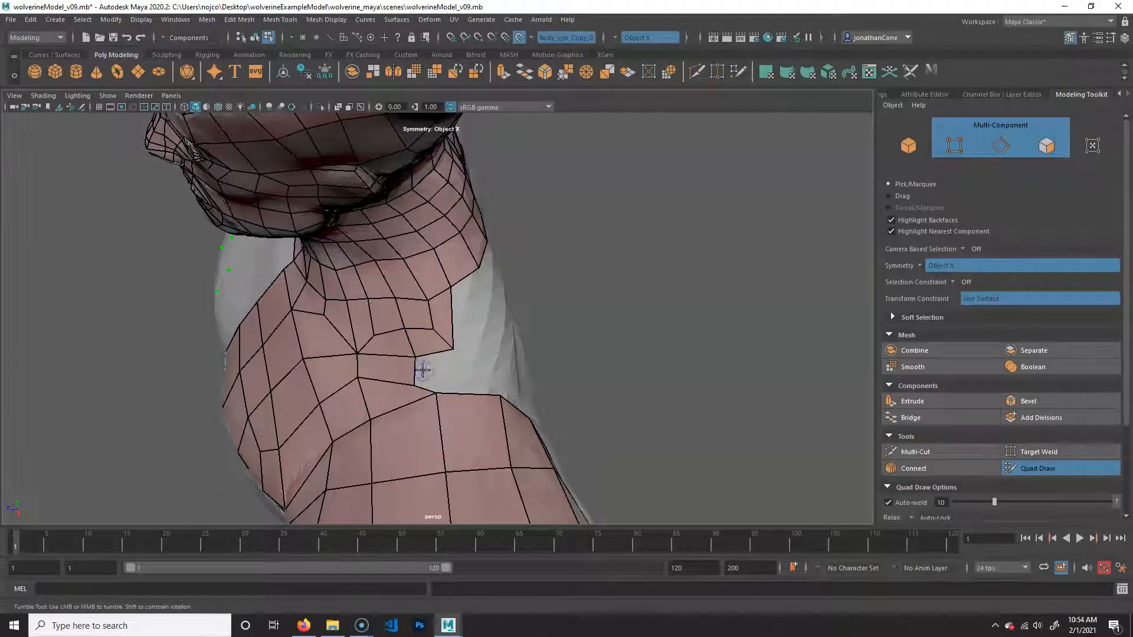
mouse_move(482, 374)
left_mouse_down("alt")
mouse_move(417, 381)
mouse_move(424, 334)
left_mouse_up("alt")
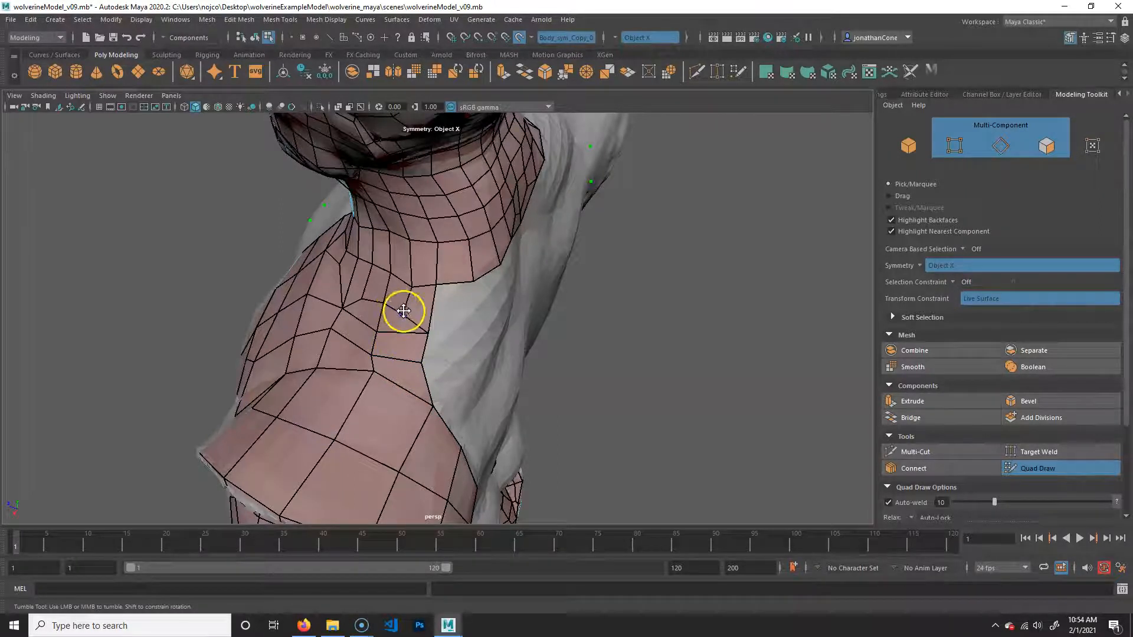
mouse_move(469, 353)
left_mouse_down("alt")
mouse_move(400, 324)
mouse_move(612, 313)
mouse_move(454, 335)
mouse_move(532, 416)
mouse_move(489, 321)
left_mouse_up("alt")
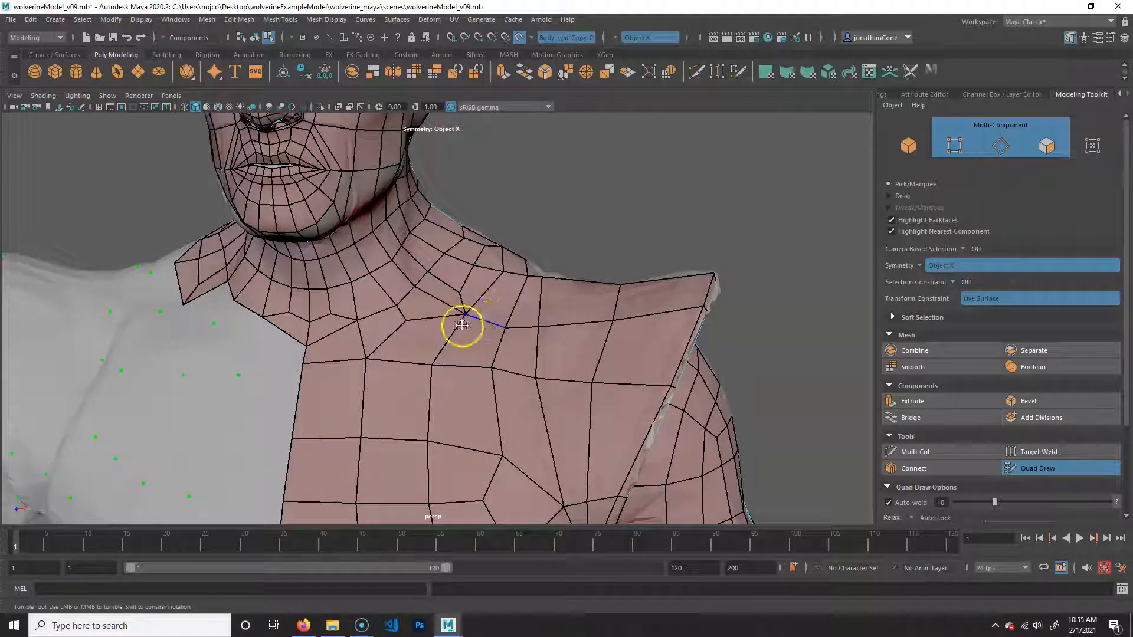
Step: Add quads below the nape, extending the back-neck border down beside the spine
right_click_drag(494, 421, 353, 381, "alt")
left_click_drag(353, 381, 320, 373, "alt")
right_click_drag(321, 374, 437, 384, "alt")
left_click_drag(437, 384, 470, 385, "alt")
right_click_drag(470, 384, 484, 378, "alt")
mouse_move(484, 378)
left_mouse_down("alt")
mouse_move(562, 422)
mouse_move(380, 425)
mouse_move(466, 351)
mouse_move(452, 324)
mouse_move(485, 377)
left_mouse_up("alt")
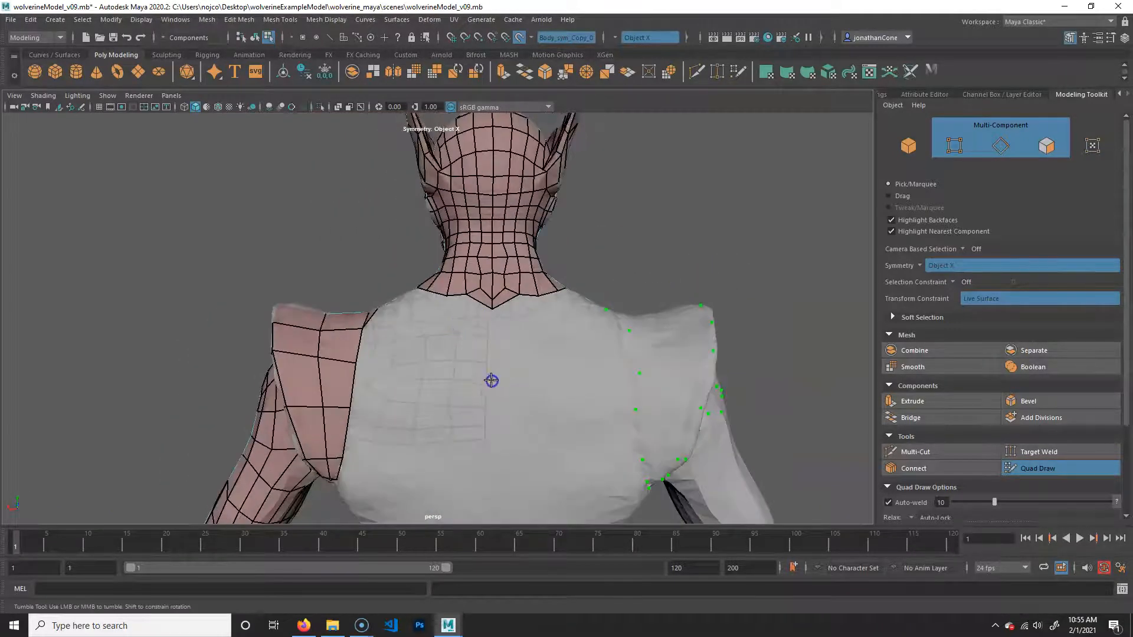
left_click(478, 353, "shift")
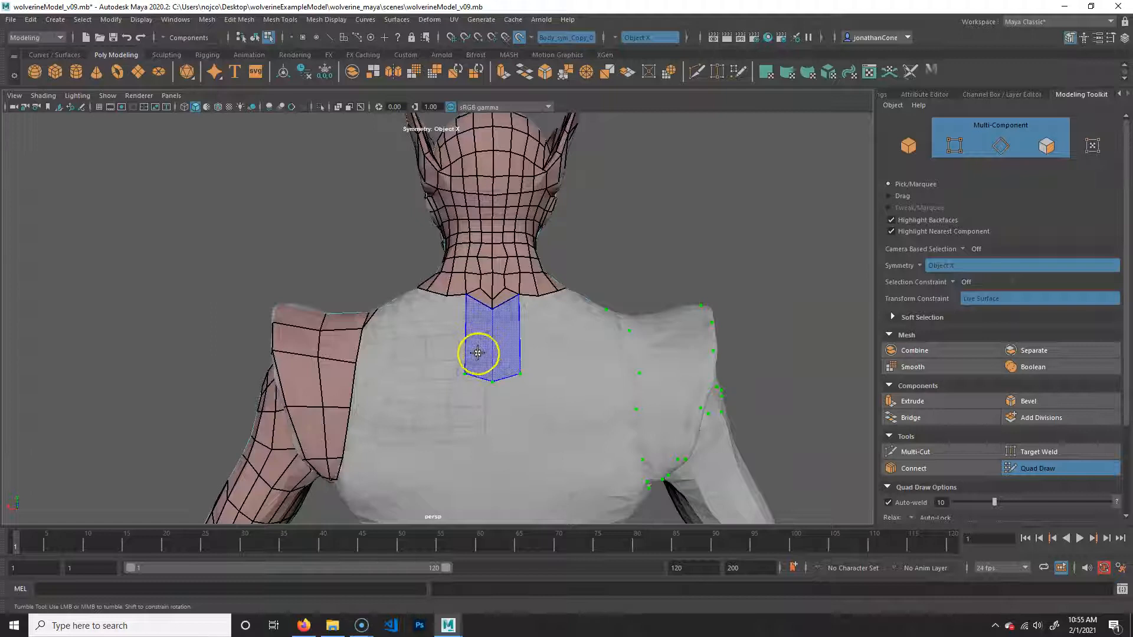
left_click_drag(441, 367, 446, 374, "alt")
left_click(435, 374, "shift")
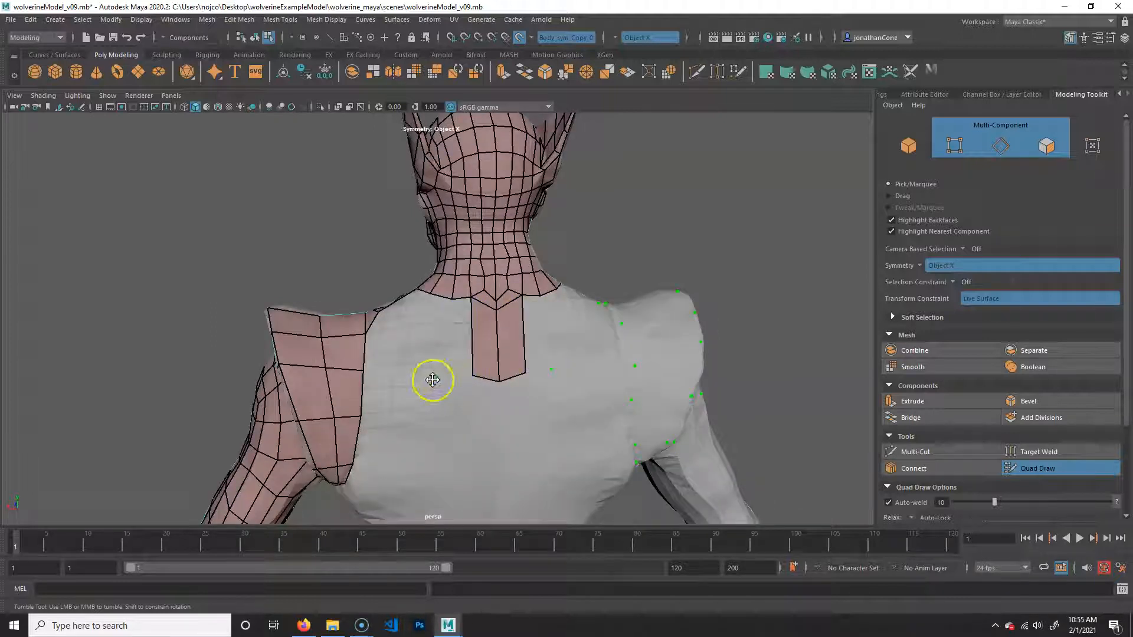
Step: Fill the gap between the back of the neck and the shoulder piece with quads across the upper back
left_click_drag(420, 364, 462, 366, "alt")
right_click_drag(462, 366, 473, 362, "alt")
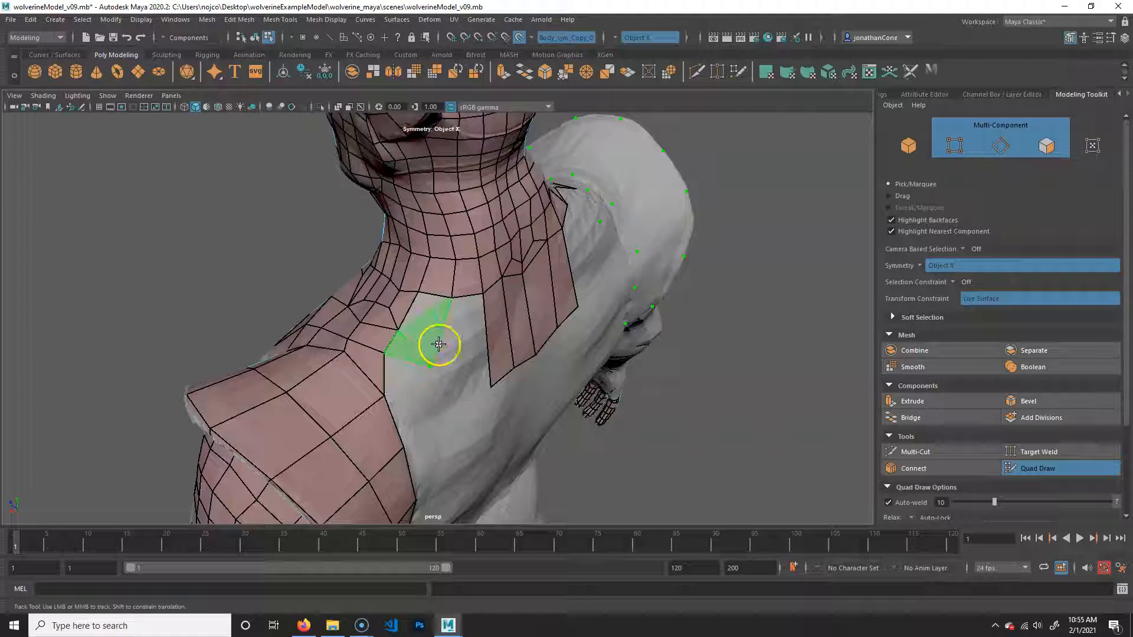
left_click(432, 324, "shift")
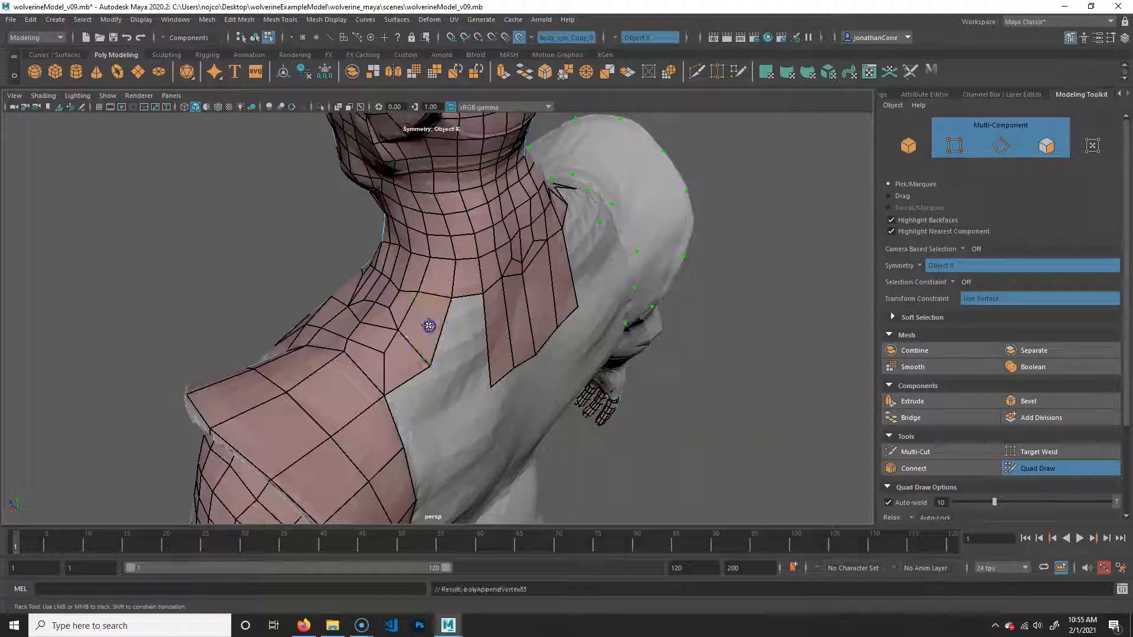
left_click_drag(518, 379, 414, 341, "alt")
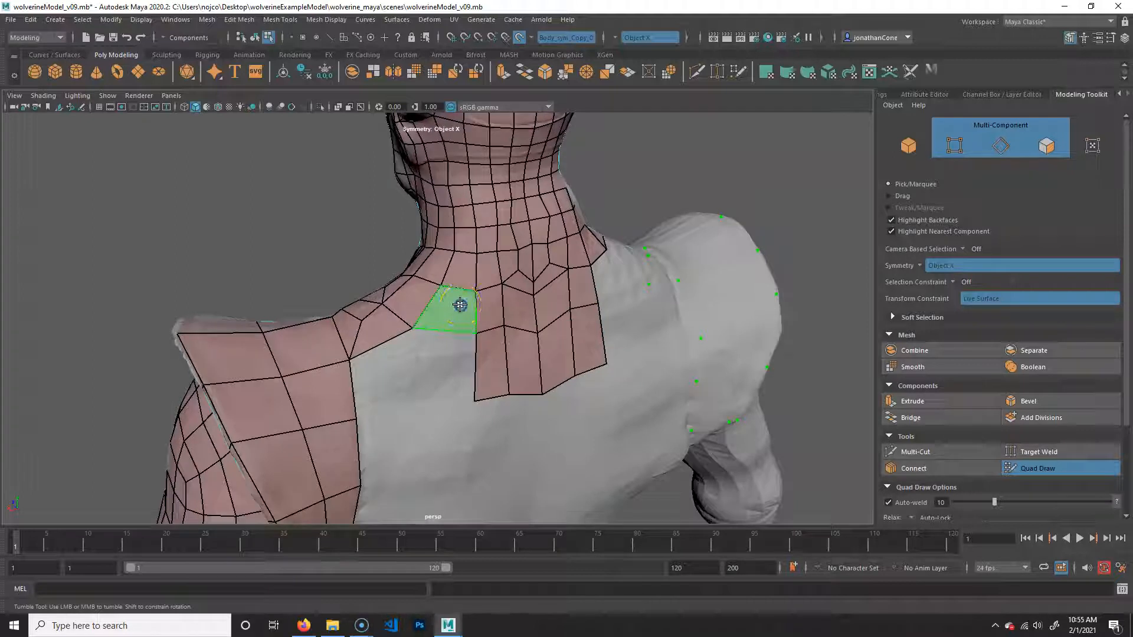
left_click(409, 406, "shift")
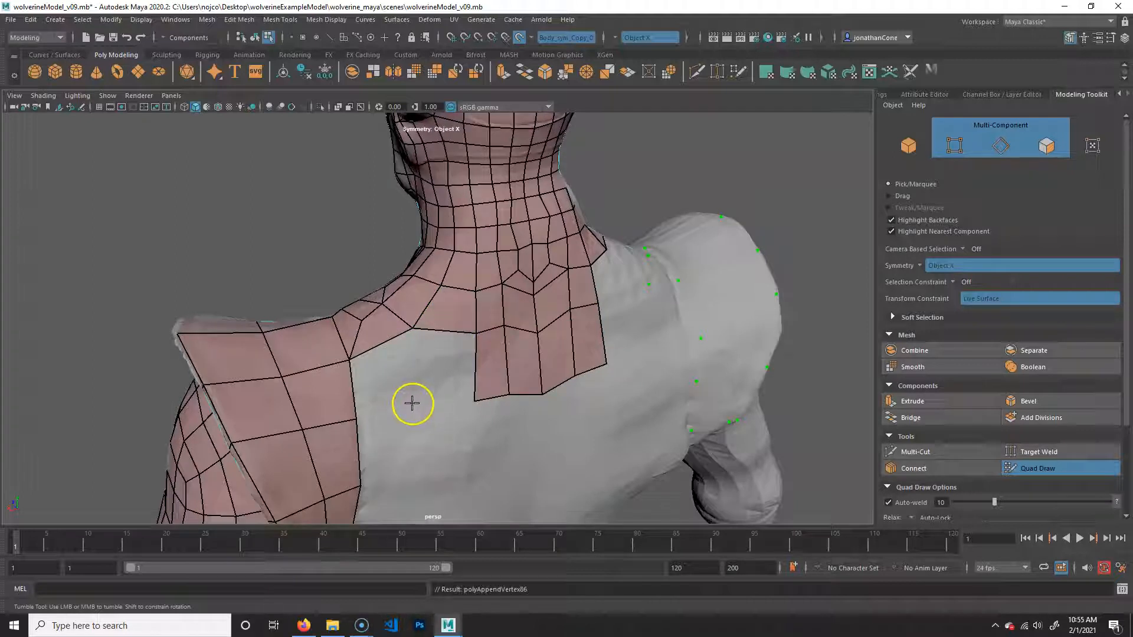
left_click(442, 371, "shift")
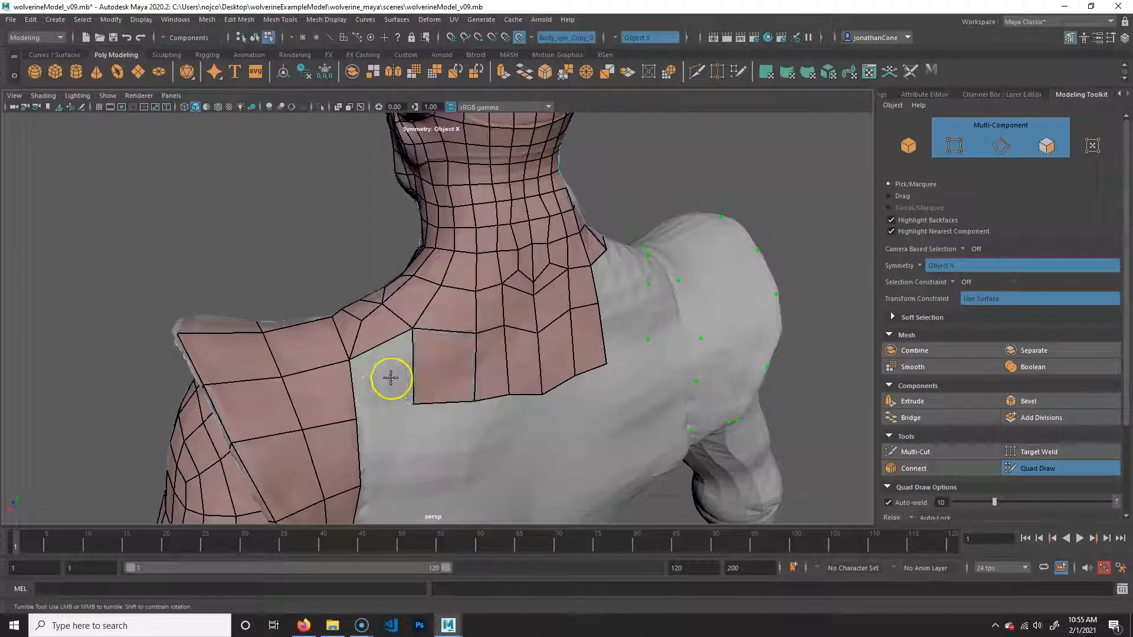
left_click(377, 380, "shift")
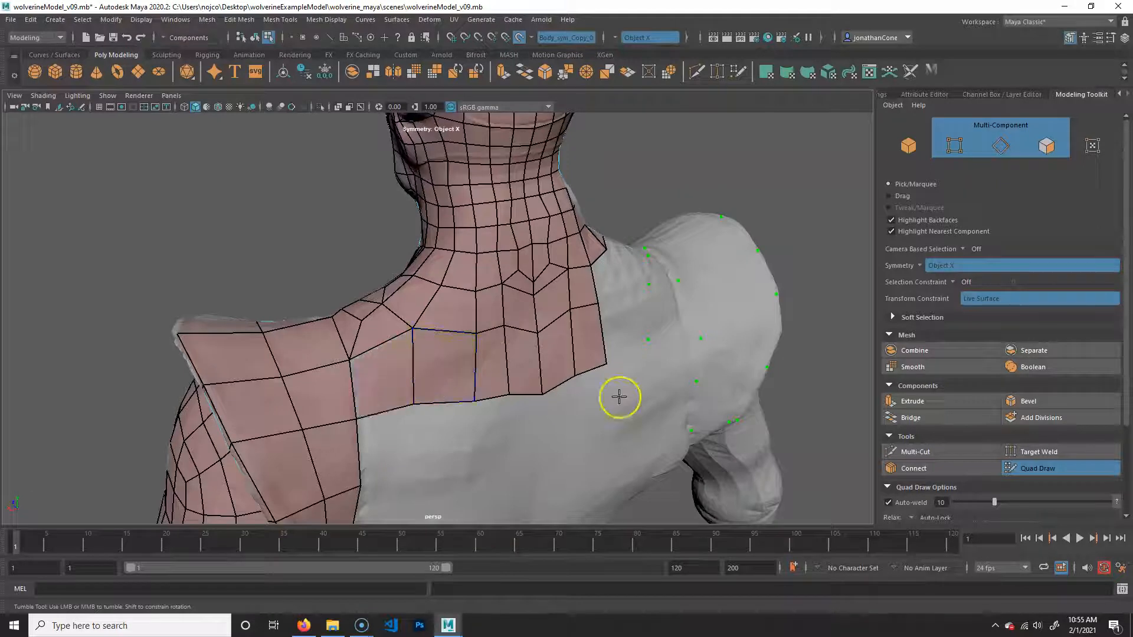
Step: Place guide points across the upper back and fill a row of quads from the shoulder piece to the spine
right_click_drag(486, 390, 362, 376, "alt")
mouse_move(361, 376)
left_mouse_down("alt")
mouse_move(531, 356)
mouse_move(431, 387)
mouse_move(442, 324)
left_mouse_up("alt")
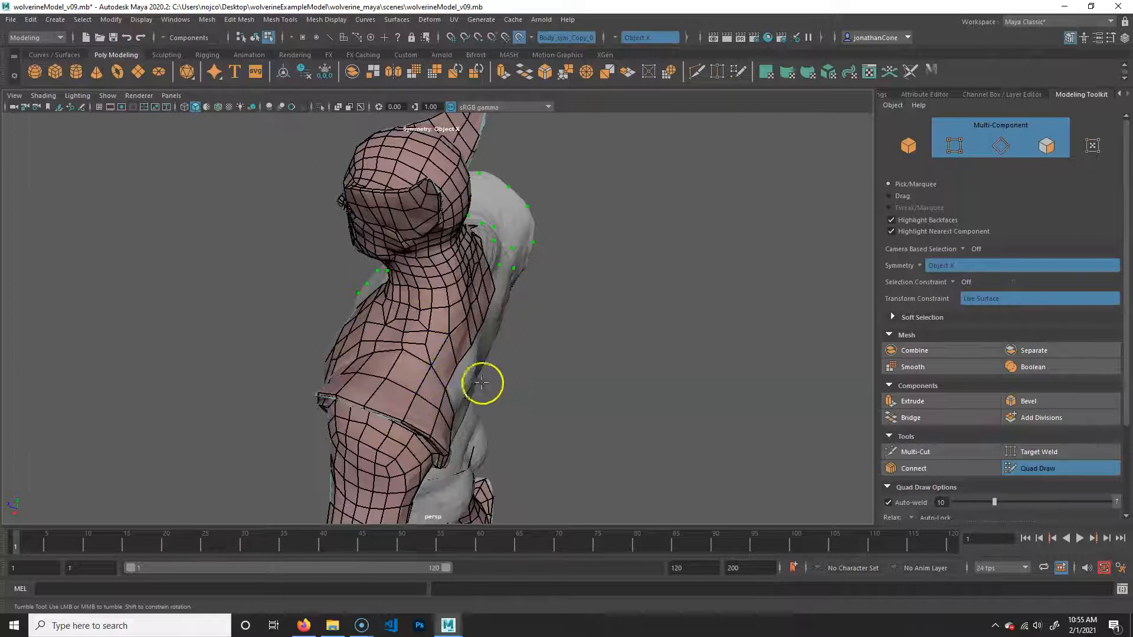
left_click_drag(473, 419, 490, 383, "alt")
right_click_drag(489, 384, 543, 384, "alt")
left_click_drag(507, 378, 498, 295, "alt")
middle_click_drag(498, 295, 498, 329, "alt")
right_click_drag(498, 329, 443, 347, "alt")
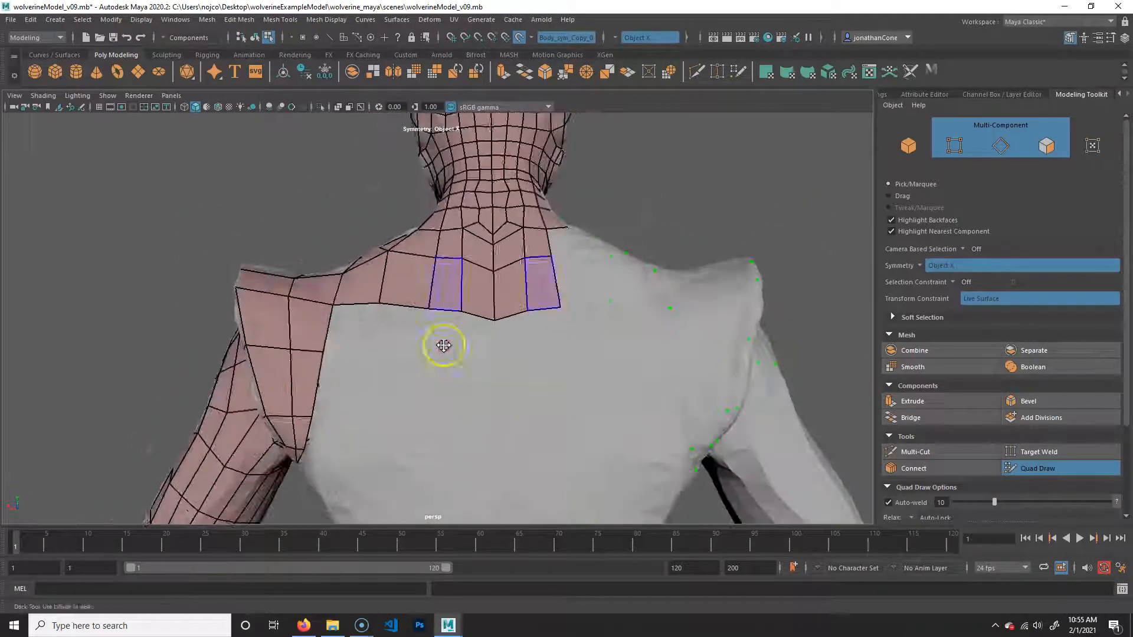
middle_click_drag(443, 346, 442, 294, "alt")
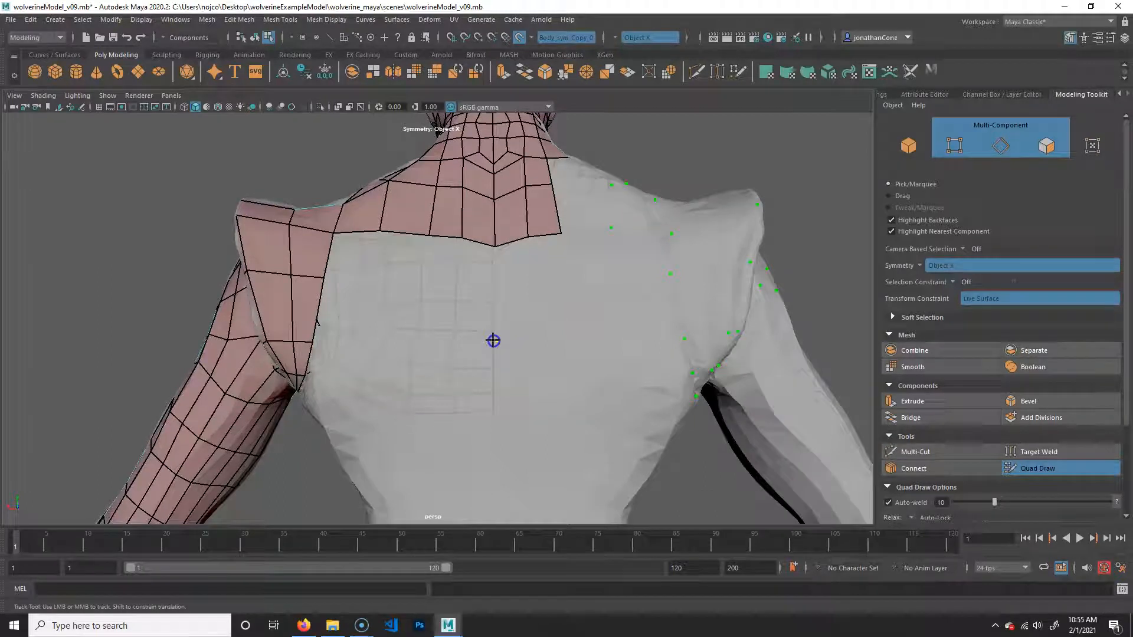
left_click(418, 293)
left_click(372, 285)
left_click(349, 253, "shift")
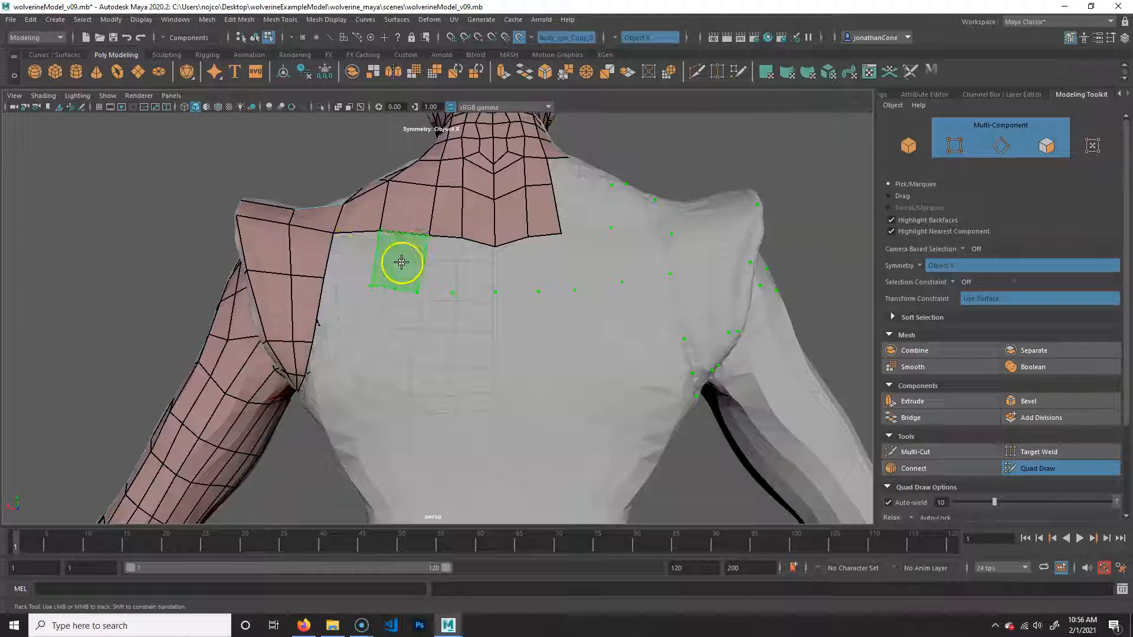
left_click(399, 260, "shift")
left_click(438, 271, "shift")
left_click(484, 271, "shift")
Step: Place points below the new back row and fill a second row of quads across the shoulder blade to the spine
left_click(497, 365)
left_click(451, 356)
left_click(406, 353)
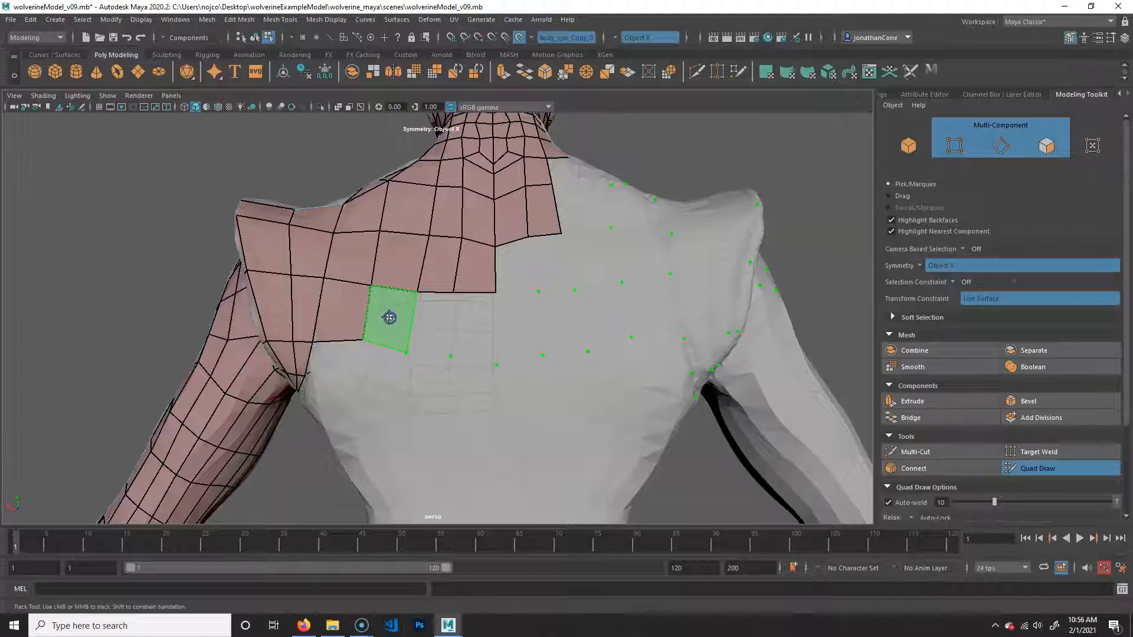
left_click(389, 317, "shift")
left_click(479, 337, "shift")
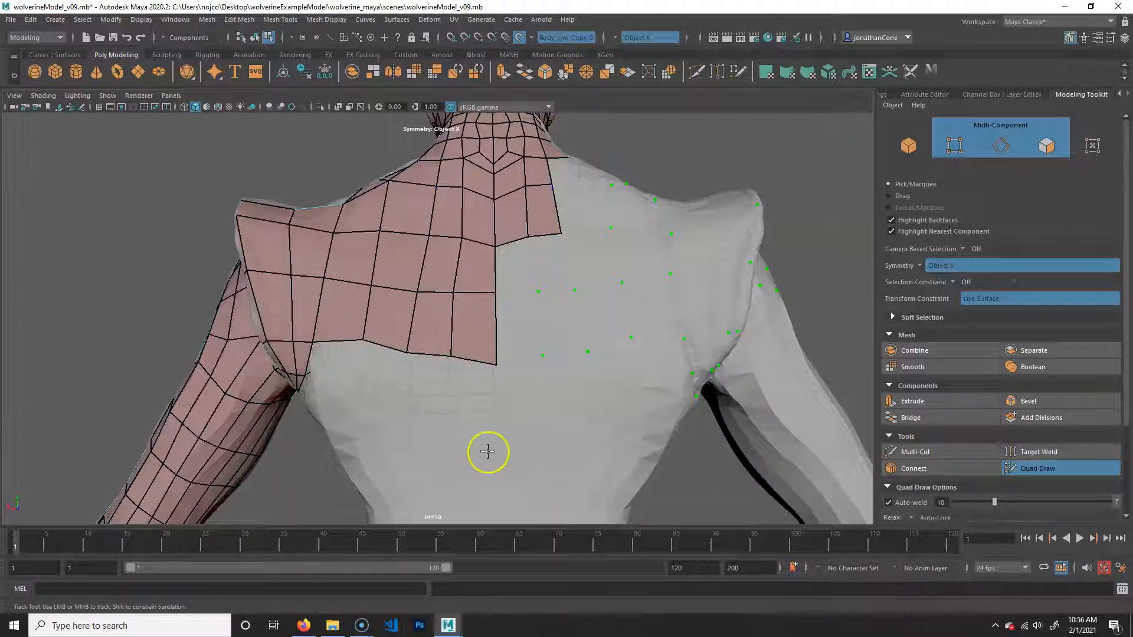
Step: Add a third row of quads on the back from the rear armpit corner to the spine
left_click_drag(513, 362, 465, 310, "alt")
left_click_drag(461, 246, 429, 249)
left_click_drag(445, 319, 376, 319, "alt")
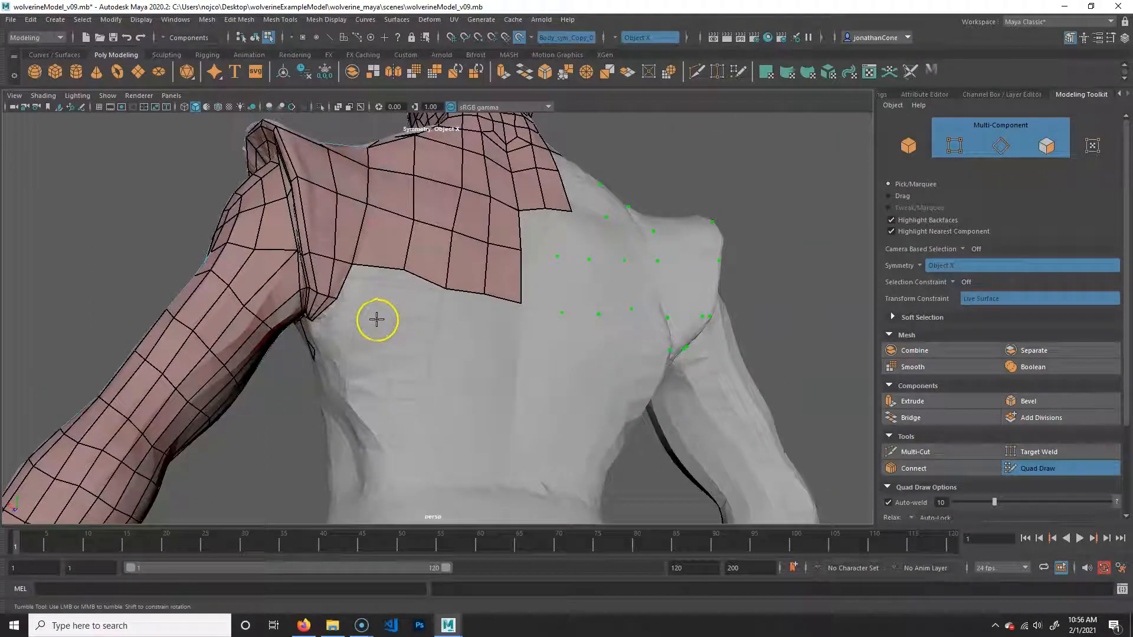
left_click(375, 293, "shift")
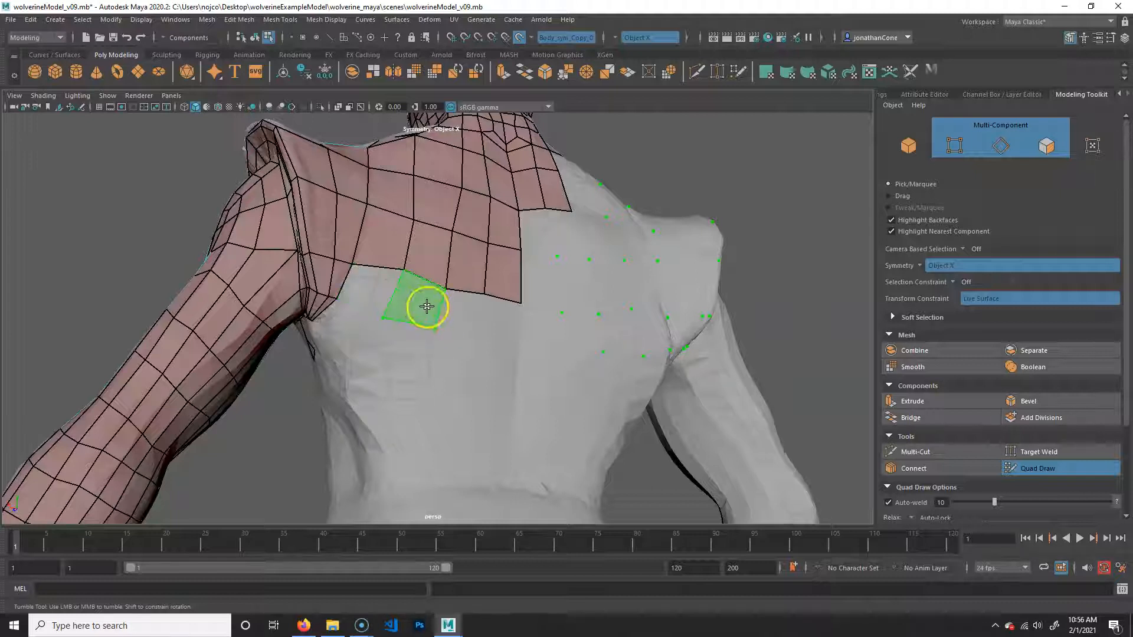
left_click(427, 306, "shift")
left_click(469, 314, "shift")
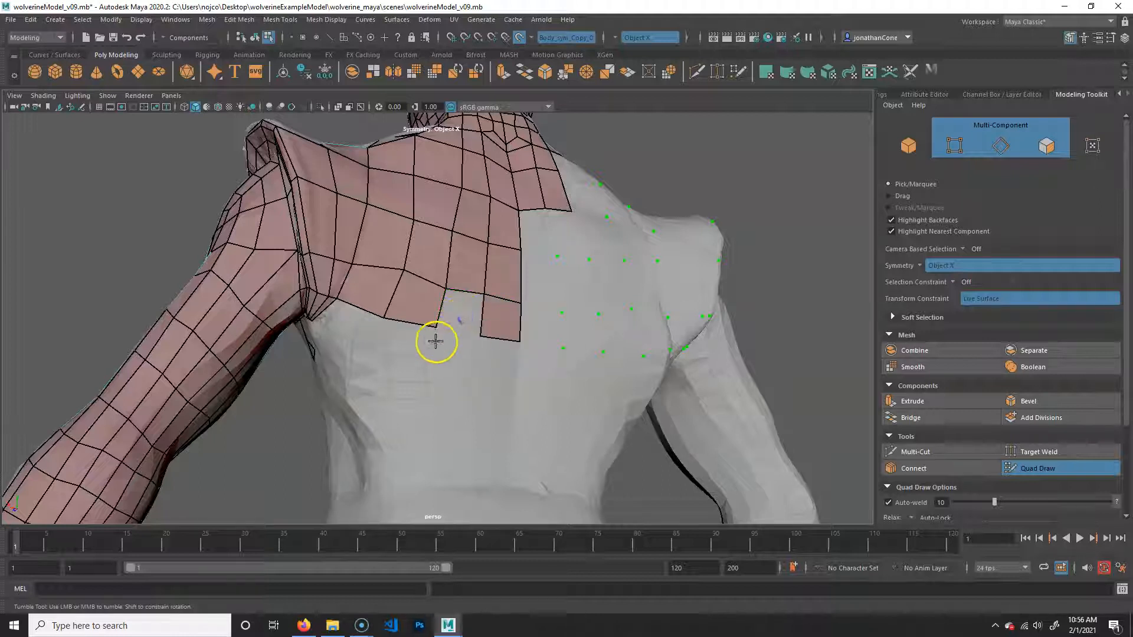
Step: Fill a row of quads beneath the armpit, wrapping around the side of the ribcage from back to front
mouse_move(416, 376)
right_mouse_down("alt")
mouse_move(523, 327)
mouse_move(431, 383)
right_mouse_up("alt")
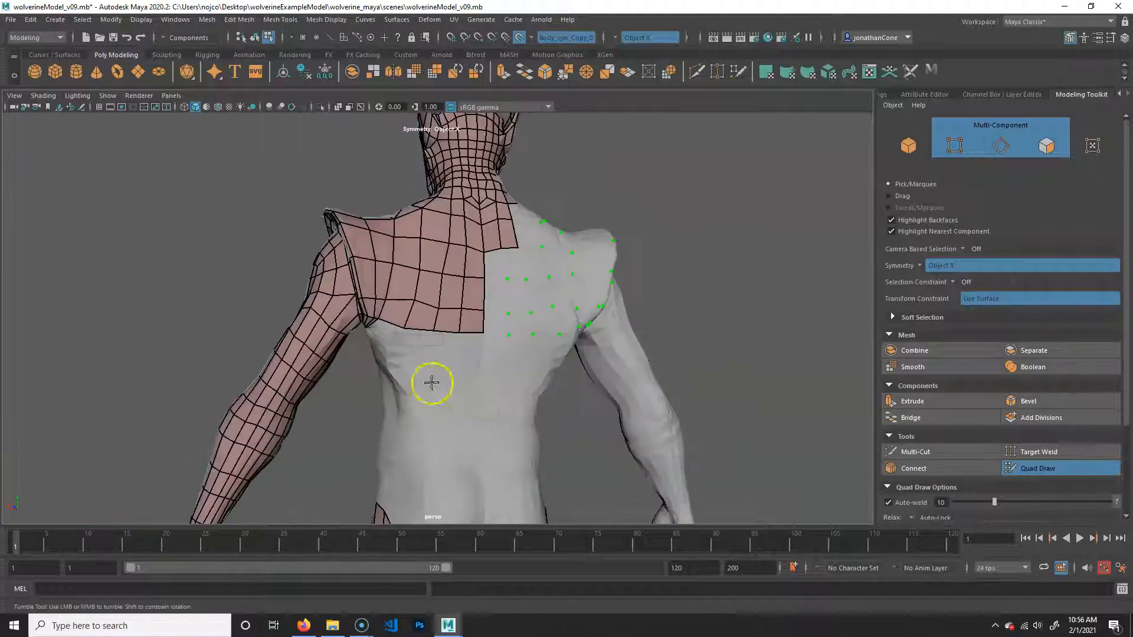
left_click_drag(553, 375, 499, 319, "alt")
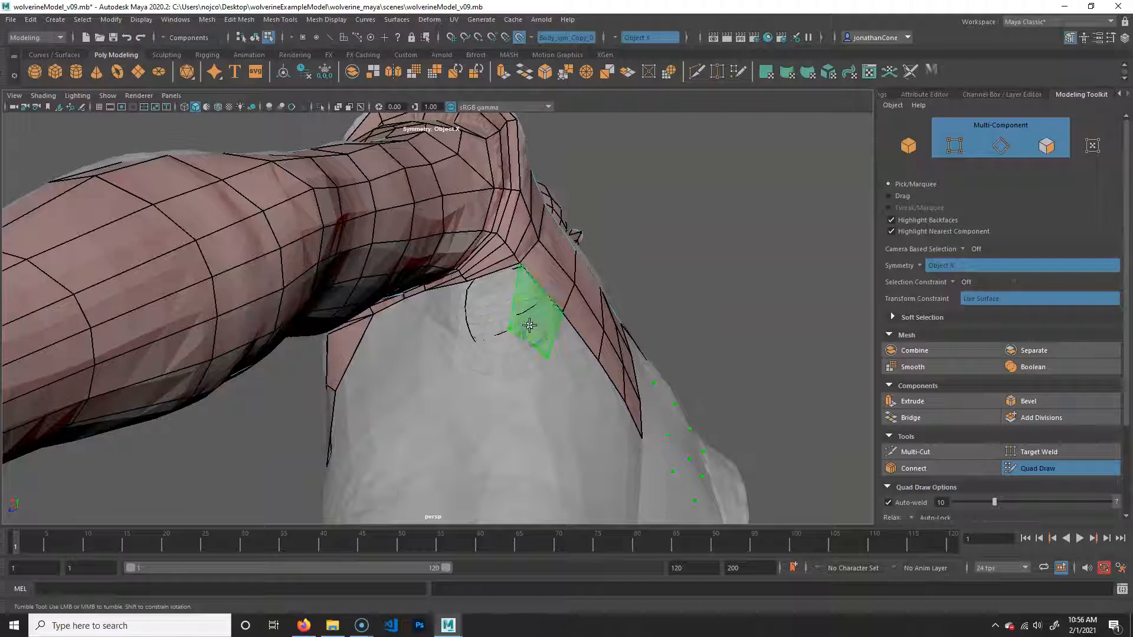
mouse_move(512, 335)
left_mouse_down("alt")
mouse_move(533, 334)
mouse_move(495, 342)
left_mouse_up("alt")
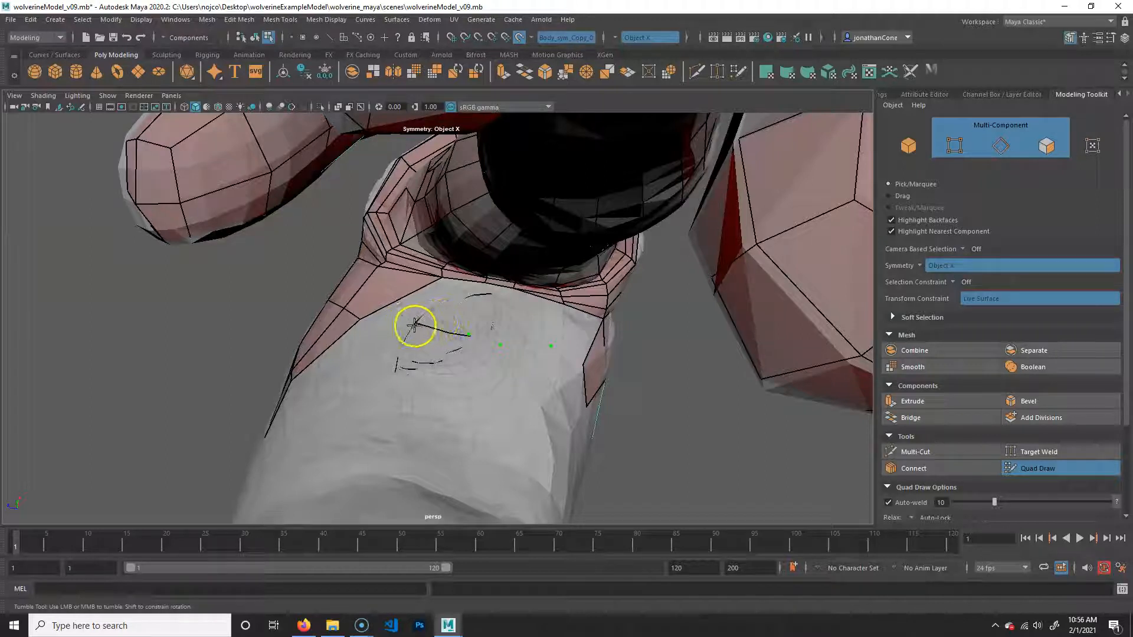
left_click(451, 317, "shift")
left_click(501, 323, "shift")
left_click(536, 324, "shift")
left_click(569, 346, "shift")
Step: Extend the row below the armpit across the lower chest with quads up to the front centre line
mouse_move(442, 336)
left_mouse_down()
mouse_move(430, 329)
mouse_move(429, 341)
mouse_move(501, 385)
mouse_move(451, 461)
left_mouse_up()
left_click(468, 417, "shift")
left_click(223, 466)
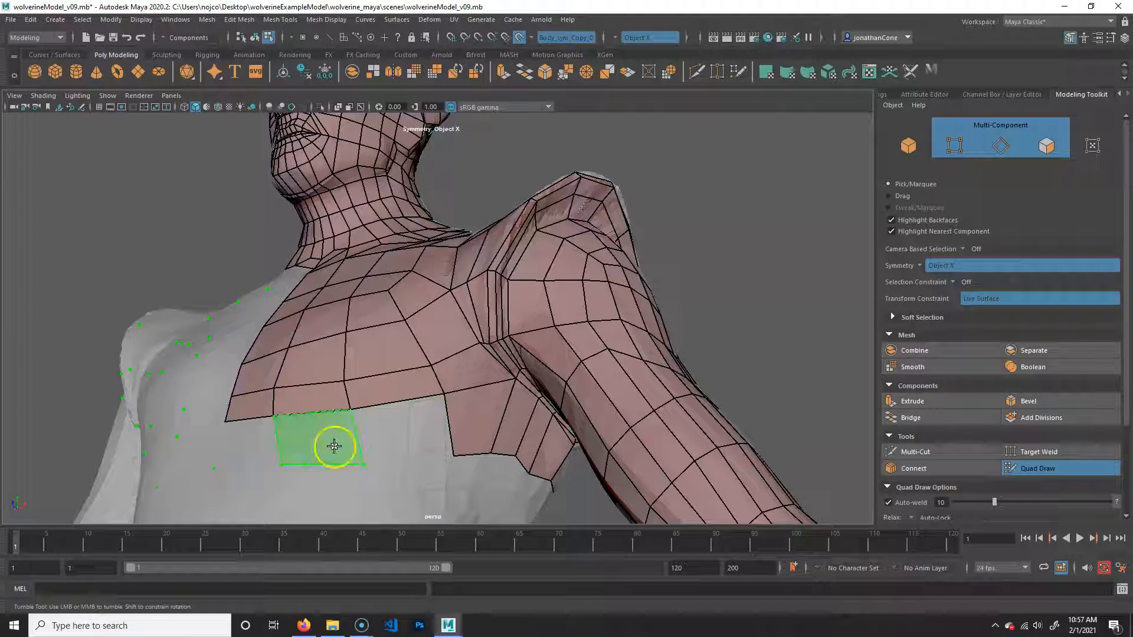
left_click(235, 452, "shift")
left_click(334, 445, "shift")
left_click(397, 442, "shift")
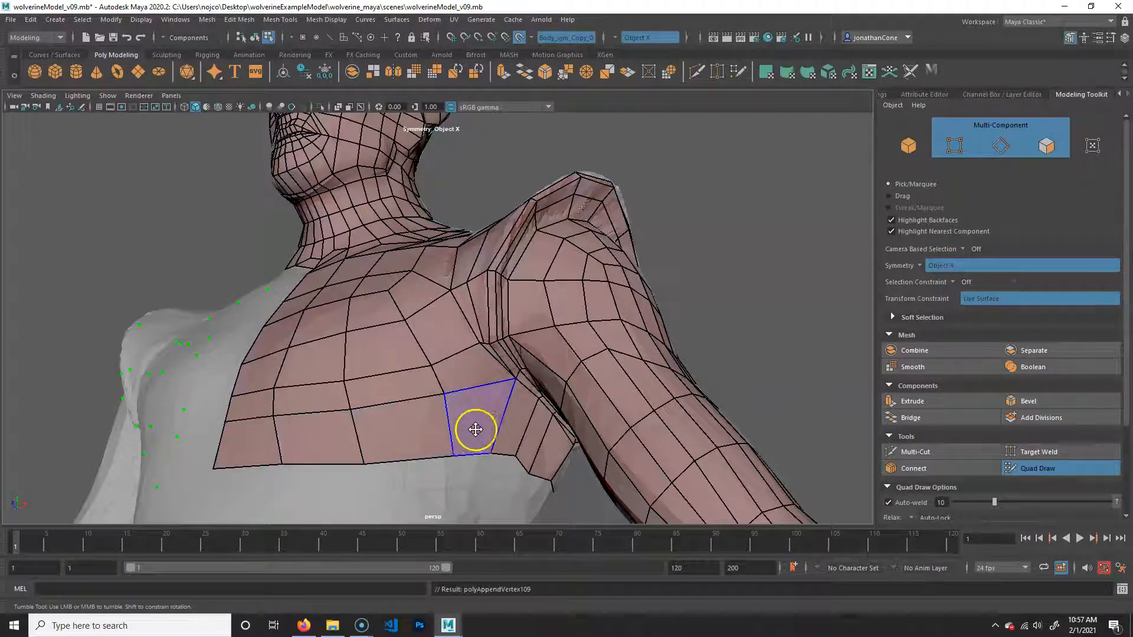
Step: Continue the armpit row across the back, placing points and filling the remaining quads to the spine
scroll(576, 460, "down", 8)
left_click_drag(507, 451, 332, 425, "alt")
scroll(572, 455, "up", 5)
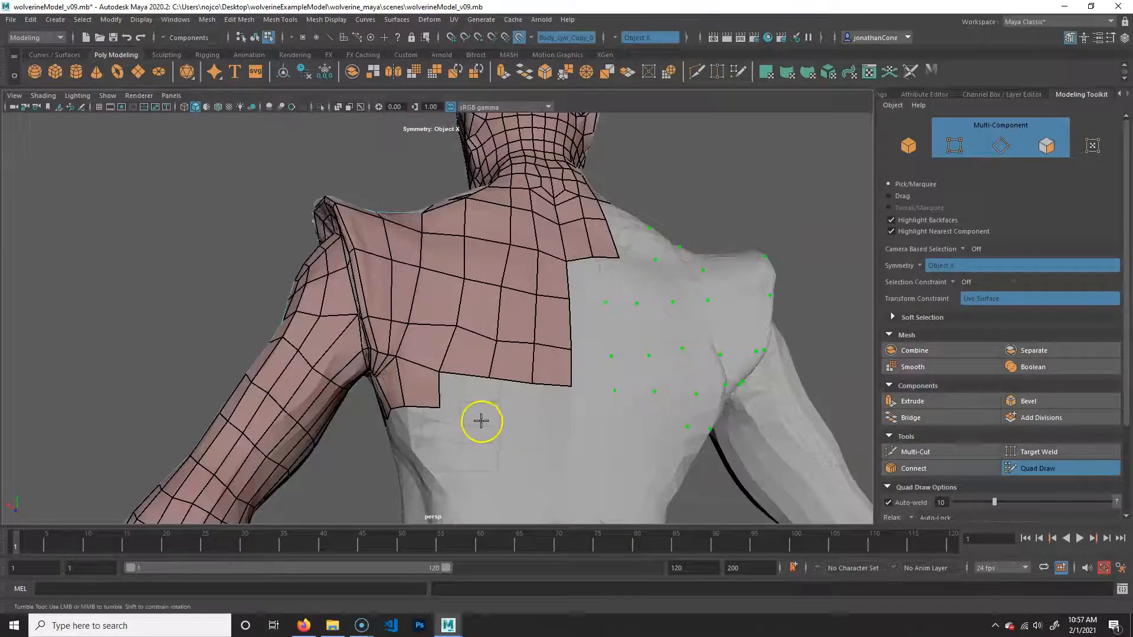
left_click(529, 420)
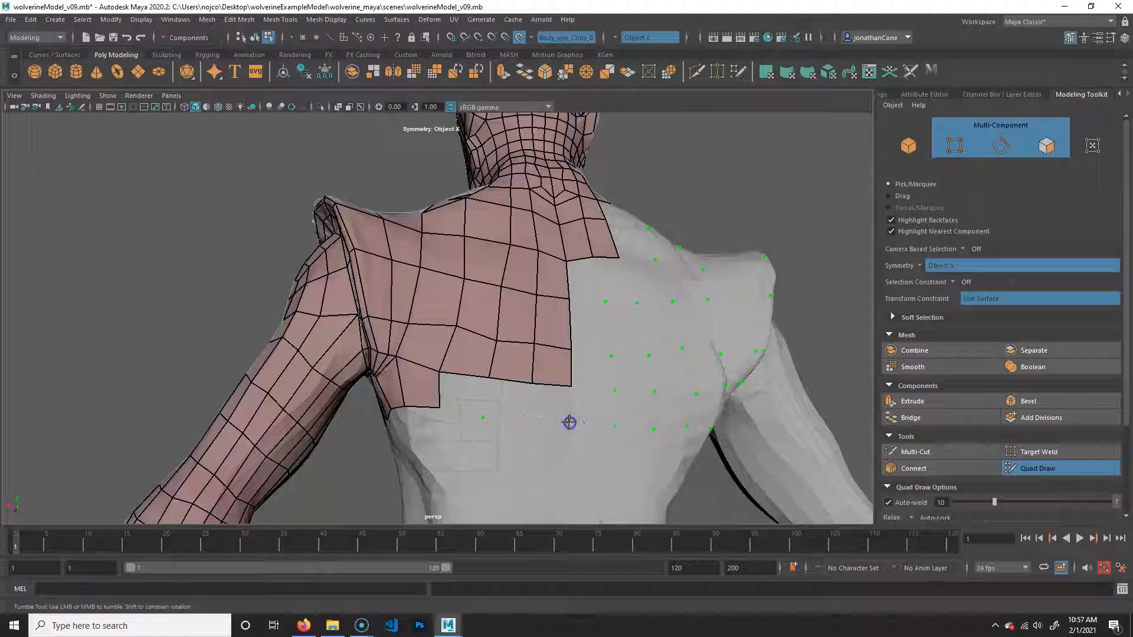
left_click(560, 411, "shift")
left_click(503, 402, "shift")
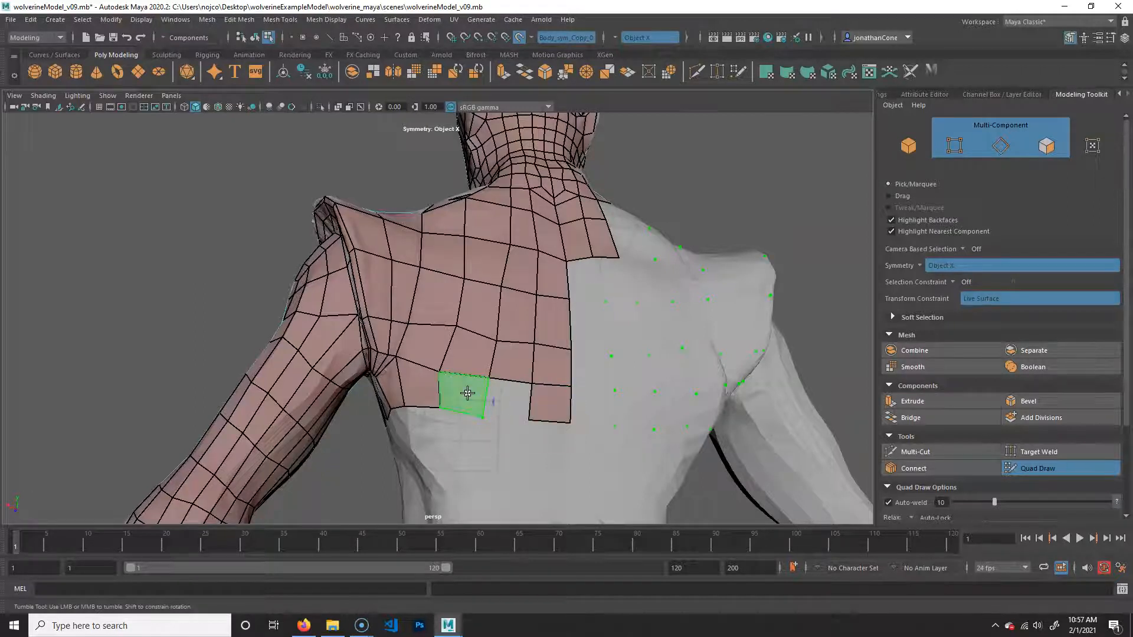
left_click(471, 393, "shift")
Step: Start the next row down on the mid back, placing points and filling quads from the spine towards the side
scroll(372, 397, "down", 5)
mouse_move(443, 380)
left_mouse_down("alt")
mouse_move(574, 402)
mouse_move(680, 390)
mouse_move(435, 399)
left_mouse_up("alt")
right_click_drag(434, 400, 423, 365, "alt")
middle_click_drag(423, 365, 423, 310, "alt")
left_click_drag(479, 353, 478, 327, "alt")
scroll(463, 331, "up", 3)
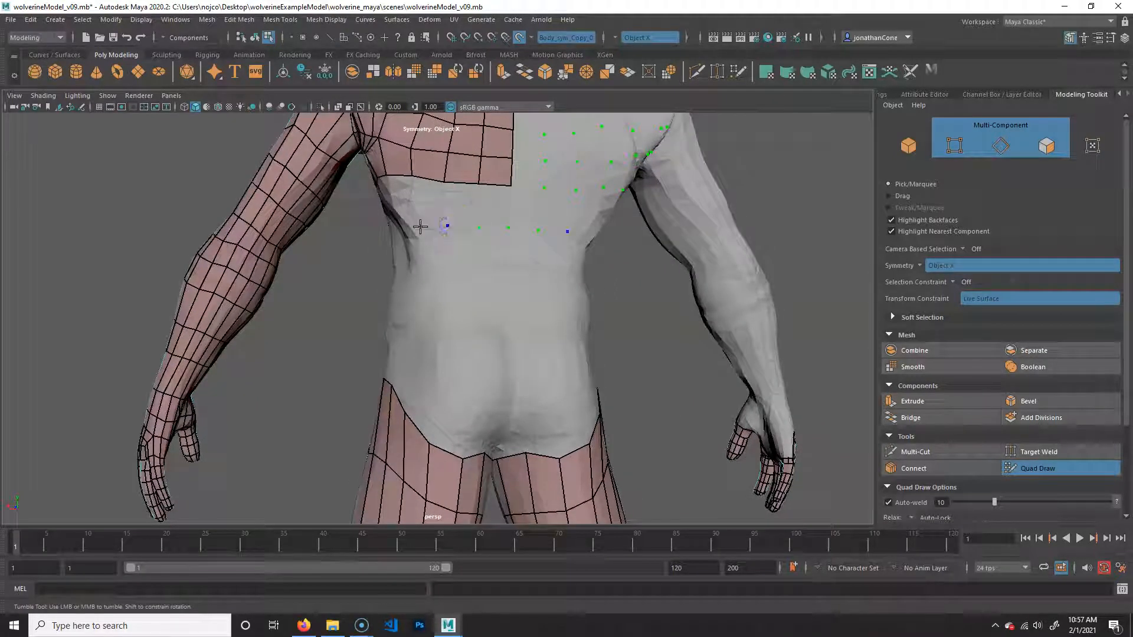
left_click_drag(425, 233, 431, 257, "alt")
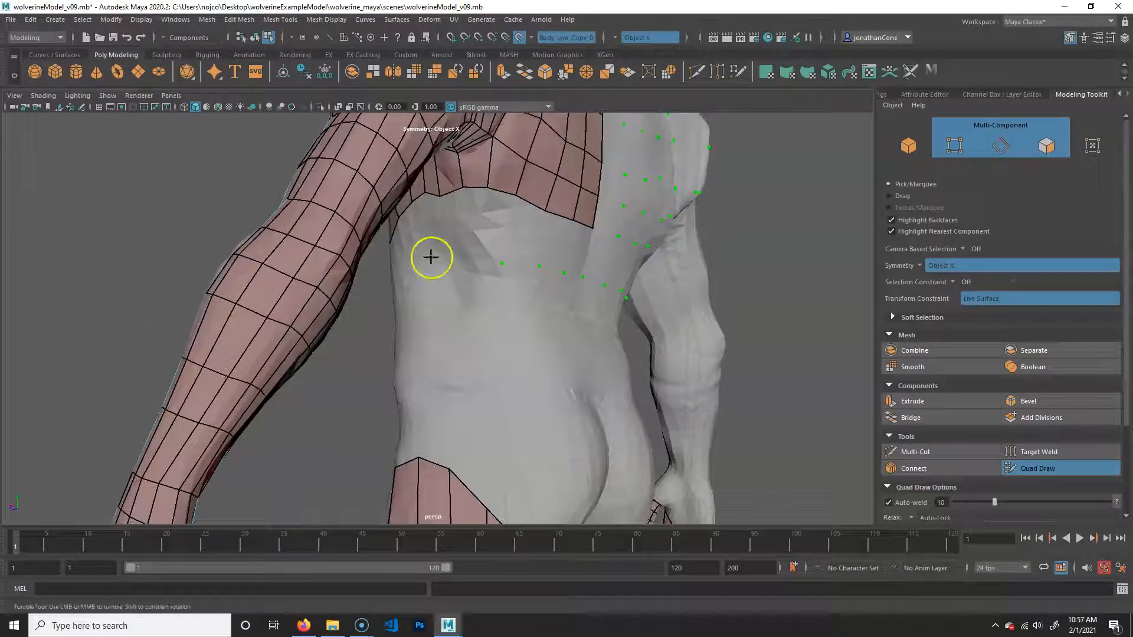
left_click(576, 251, "shift")
left_click(548, 251, "shift")
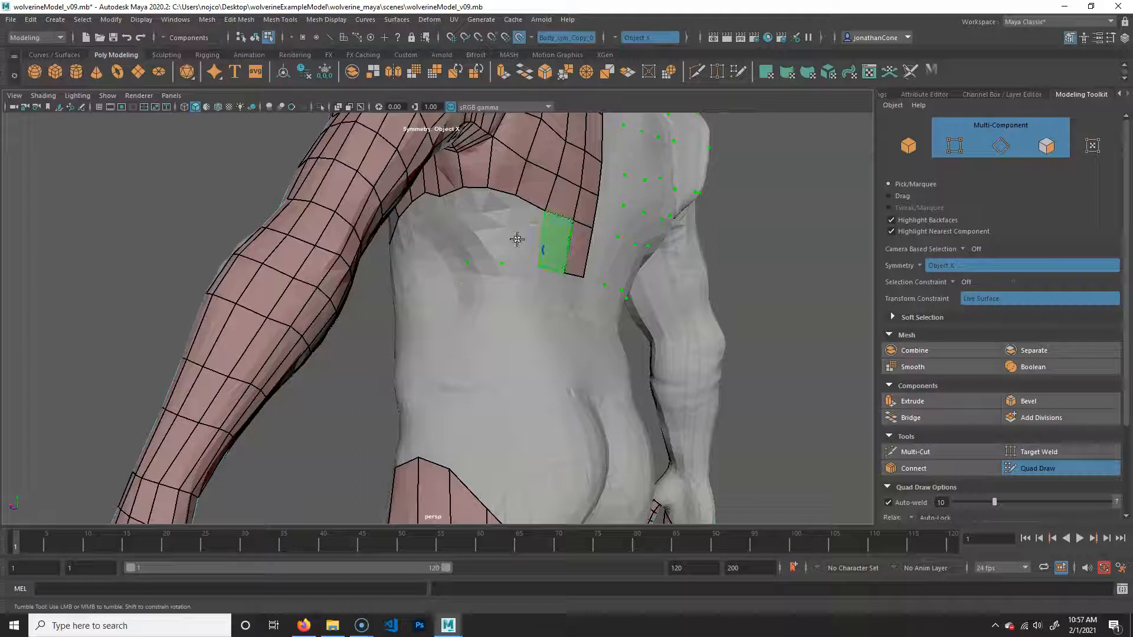
left_click(487, 230, "shift")
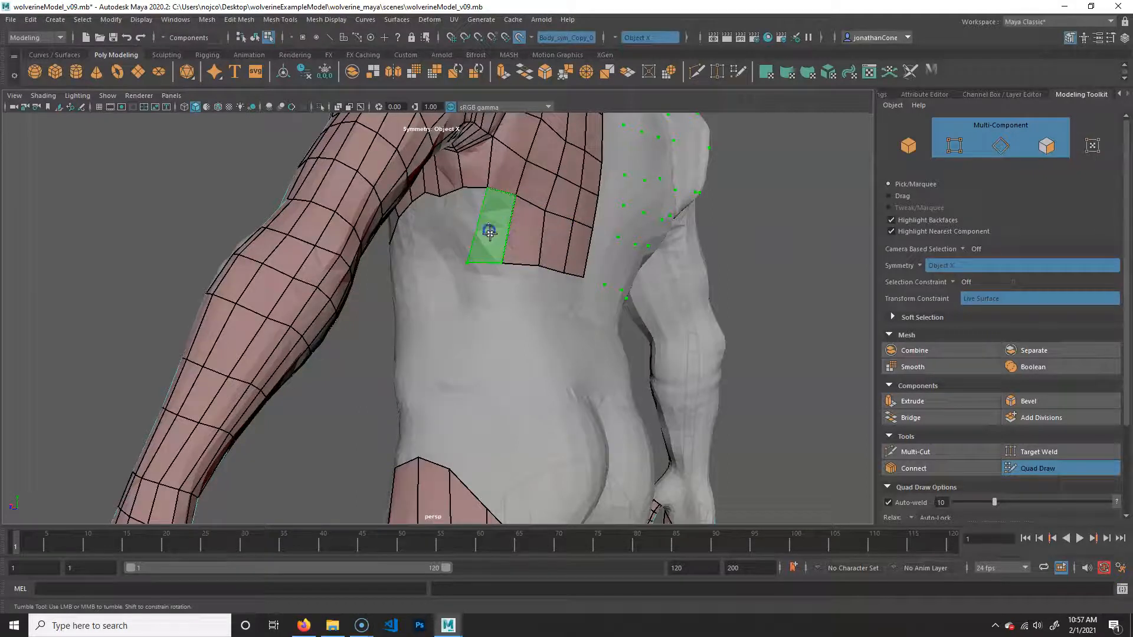
left_click(465, 265, "shift")
Step: Continue the new row around the side of the torso with quads under the arm
left_click_drag(484, 259, 515, 205, "alt")
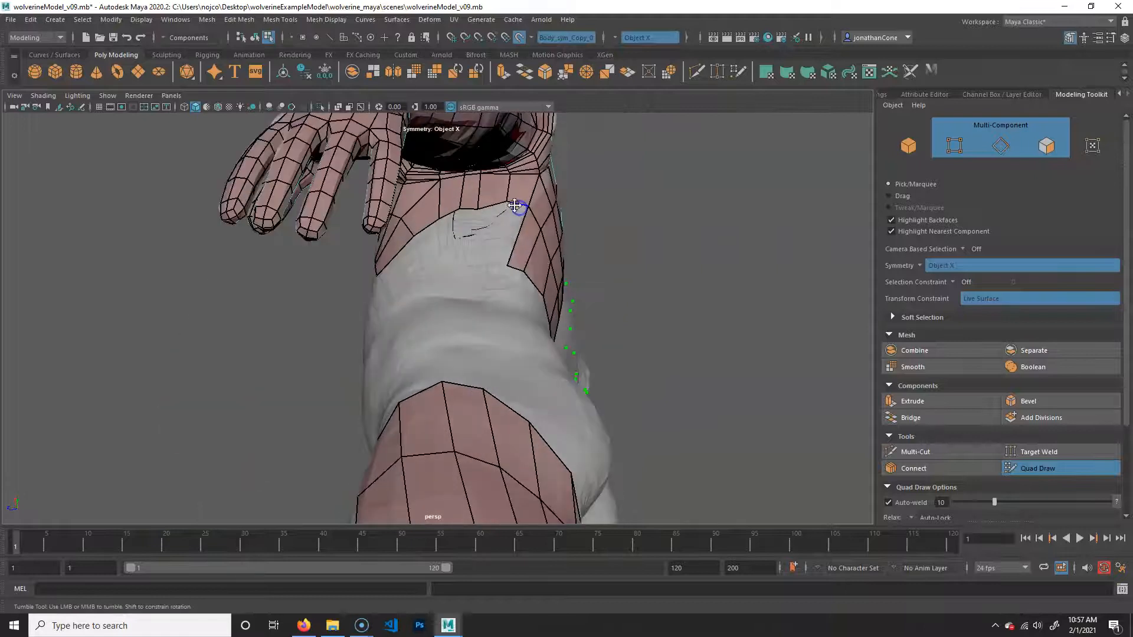
left_click(471, 253)
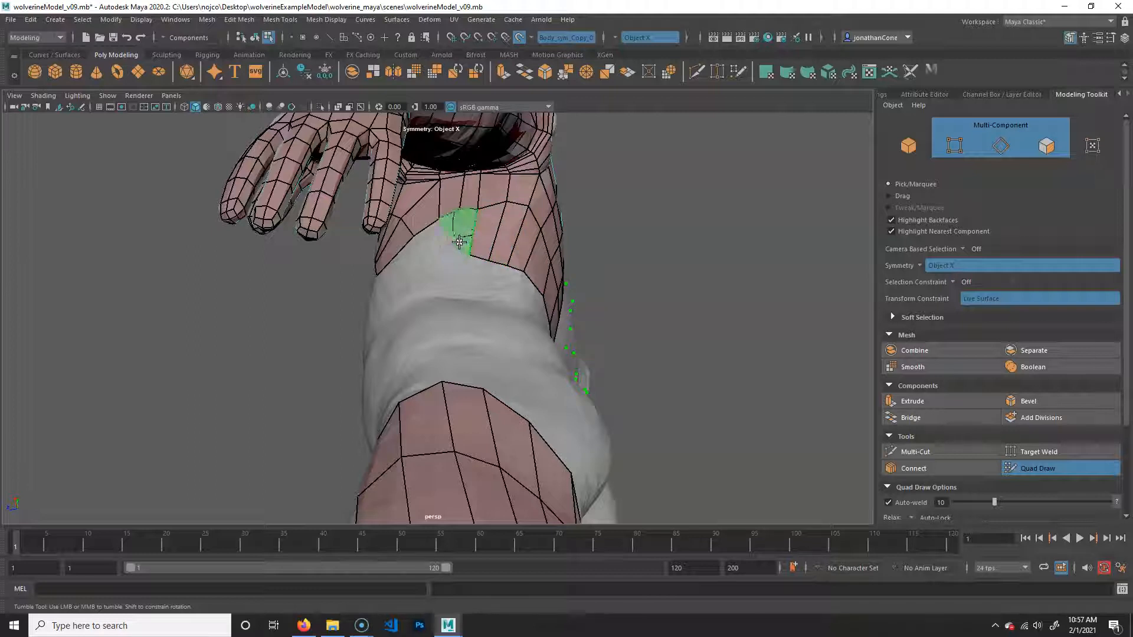
left_click(440, 254, "shift")
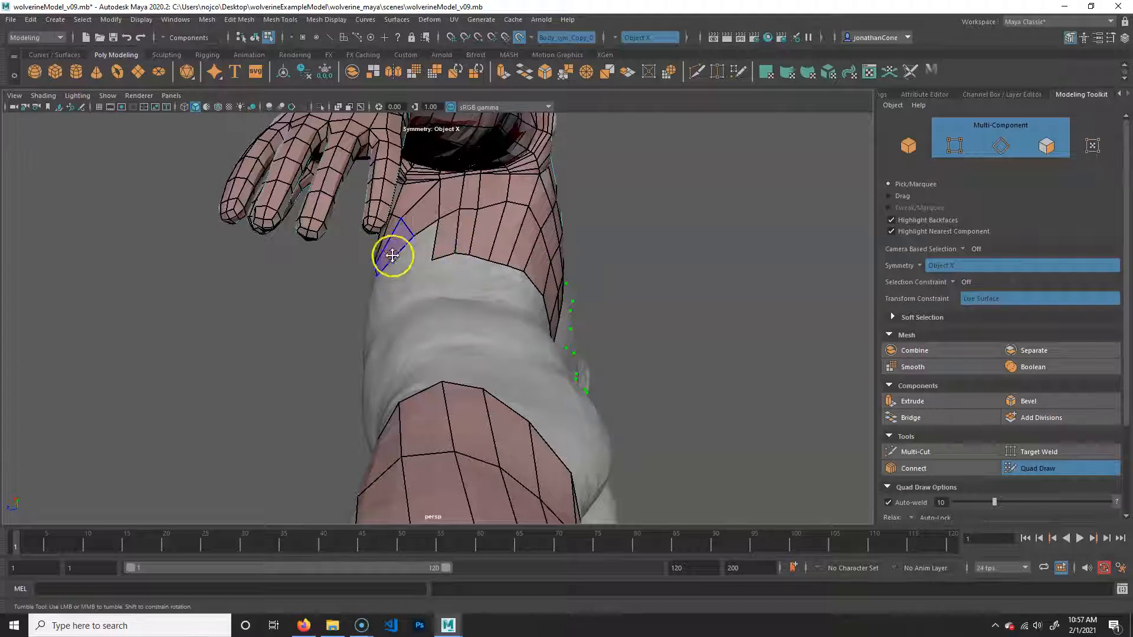
Step: Continue the new row across the front of the torso, placing points and filling quads from the centre line to the side
left_click_drag(476, 291, 419, 268, "alt")
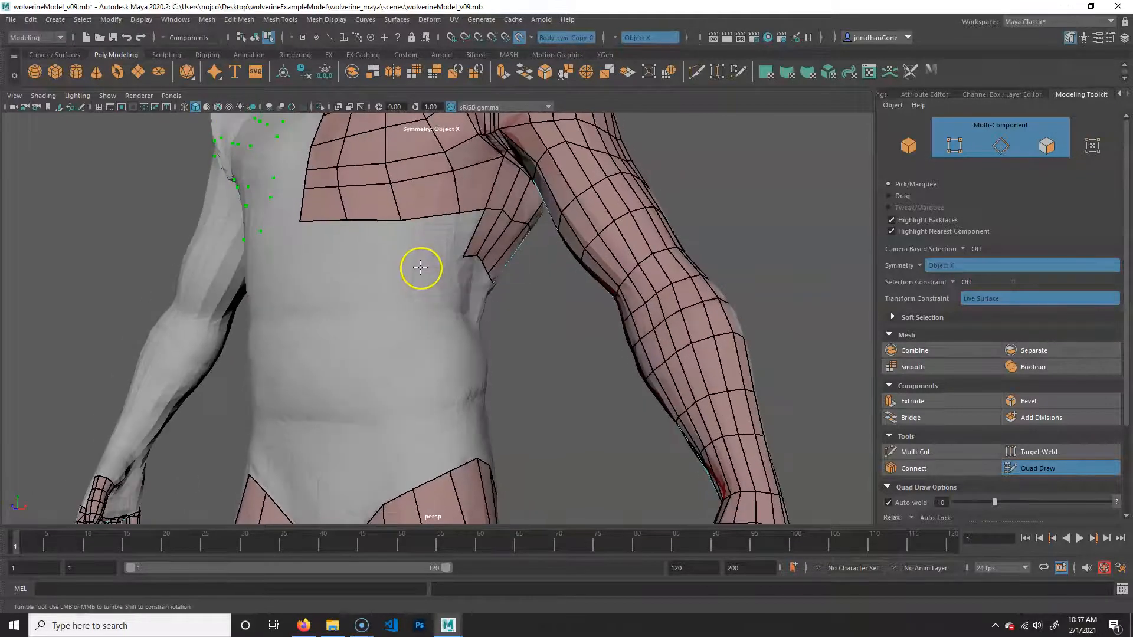
left_click(364, 259)
left_click(300, 260)
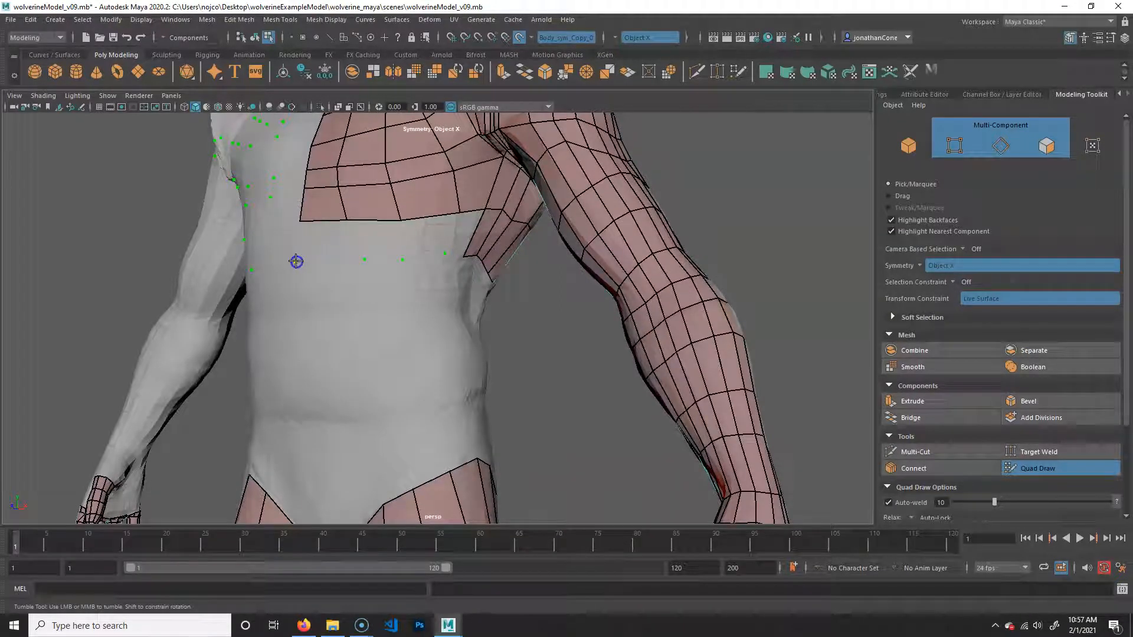
left_click(329, 253, "shift")
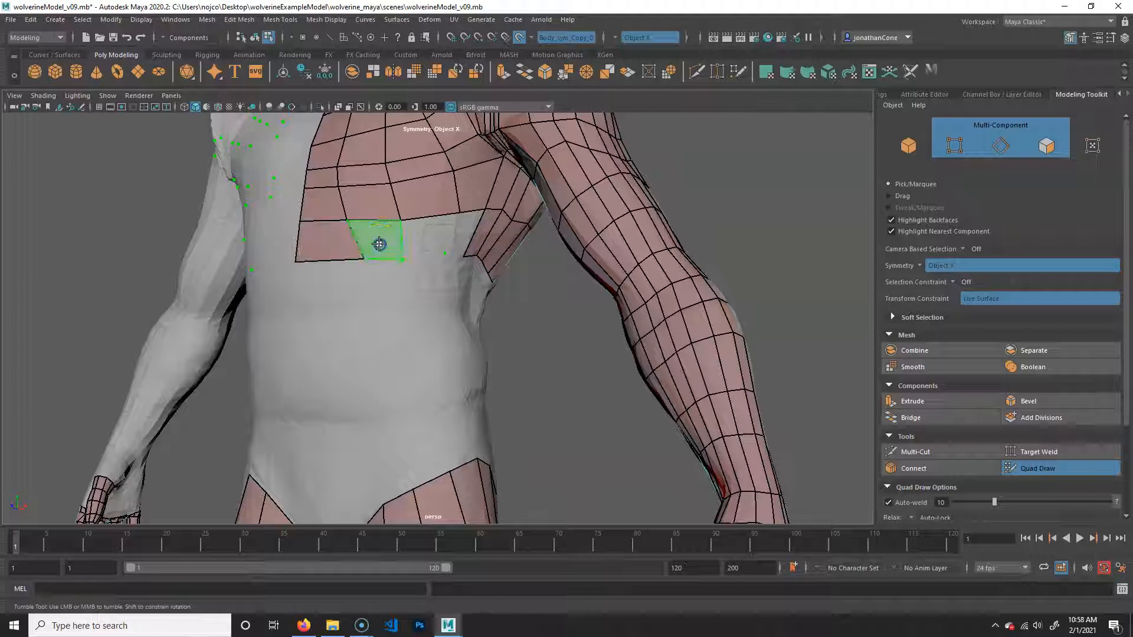
left_click(387, 243, "shift")
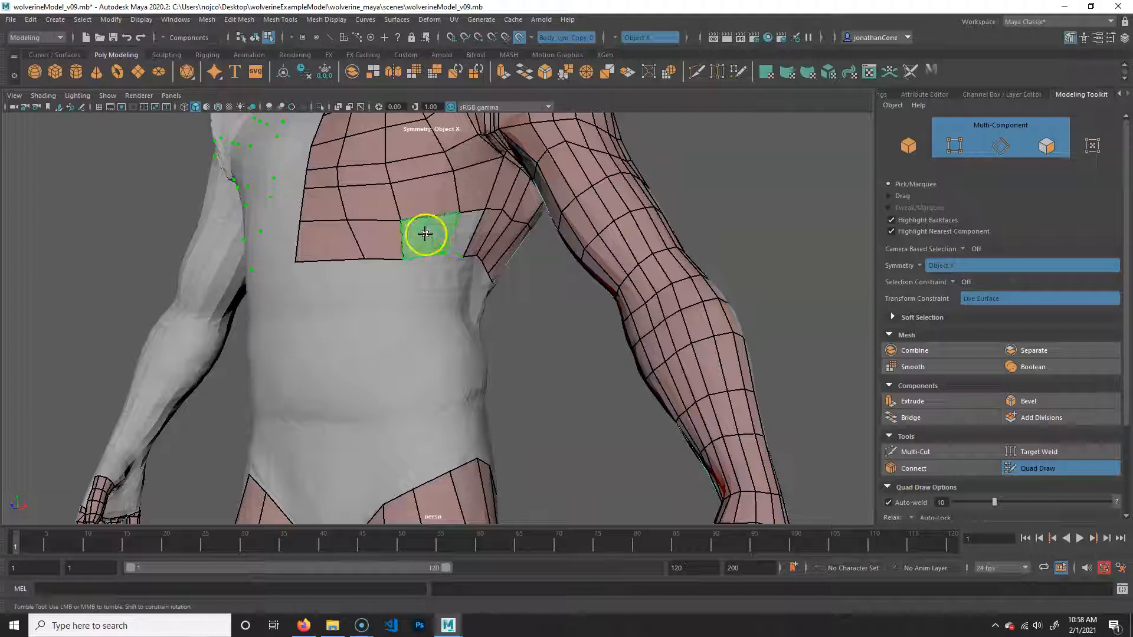
left_click(425, 234, "shift")
left_click(461, 227, "shift")
Step: Examine the open gap between the lower torso edge and the top of the leg mesh from the side and front
left_click_drag(483, 250, 490, 272, "alt")
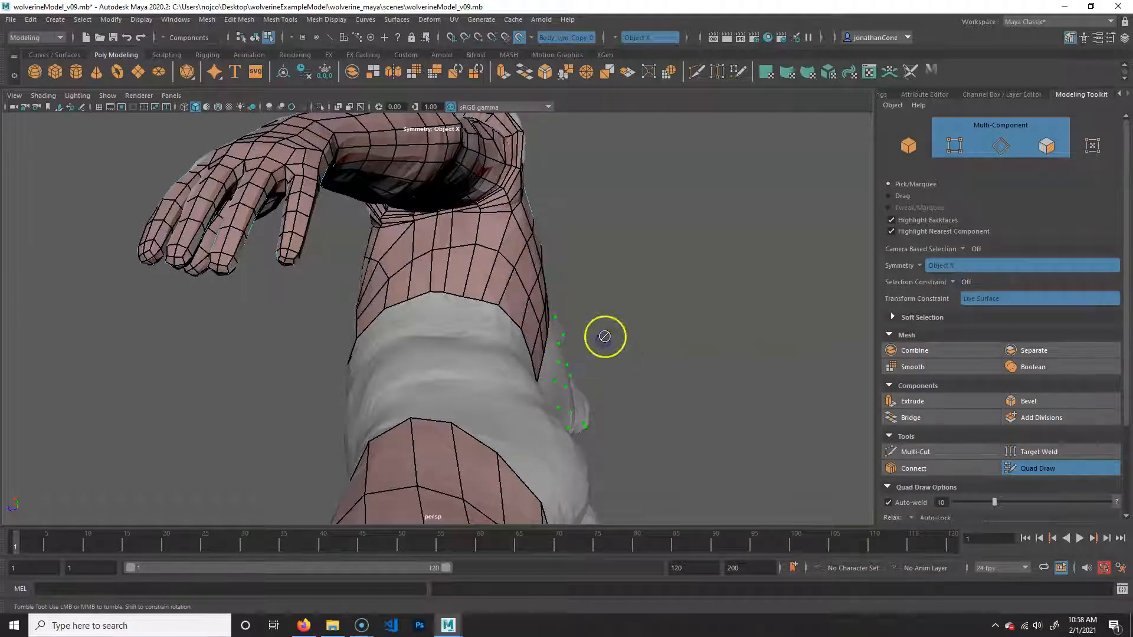
left_click_drag(586, 373, 552, 327, "alt")
left_click(648, 299)
right_click_drag(378, 325, 349, 283, "alt")
left_click_drag(389, 323, 565, 324, "alt")
right_click_drag(358, 334, 541, 370, "alt")
middle_click_drag(413, 361, 468, 325, "alt")
right_click_drag(468, 325, 496, 366, "alt")
left_click_drag(496, 366, 397, 384, "alt")
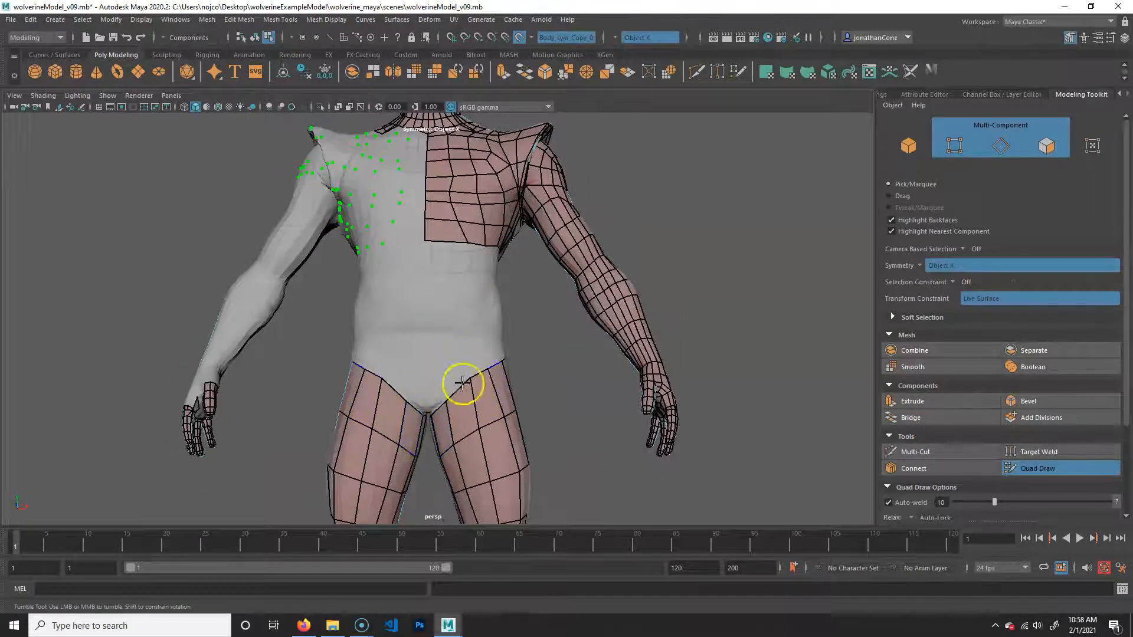
Step: Inspect the lower back, buttocks and upper leg edge from behind to compare the topology that has to be joined
left_click_drag(475, 438, 376, 388, "alt")
right_click_drag(376, 388, 501, 397, "alt")
middle_click_drag(501, 396, 489, 357, "alt")
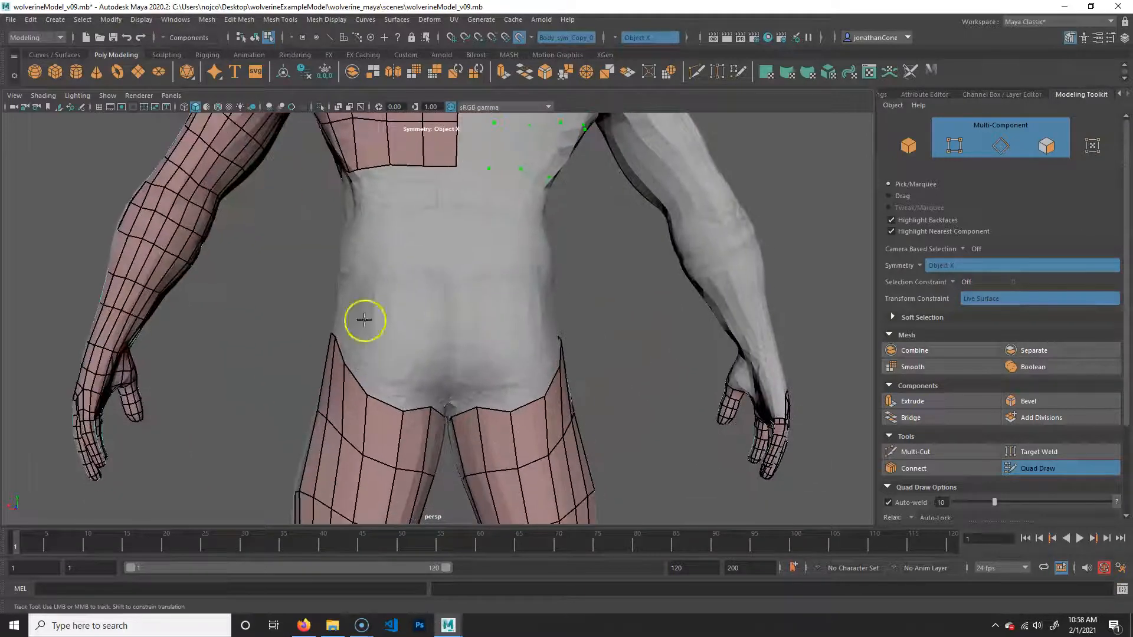
left_click_drag(419, 425, 420, 202, "alt")
left_click_drag(524, 232, 419, 306, "alt")
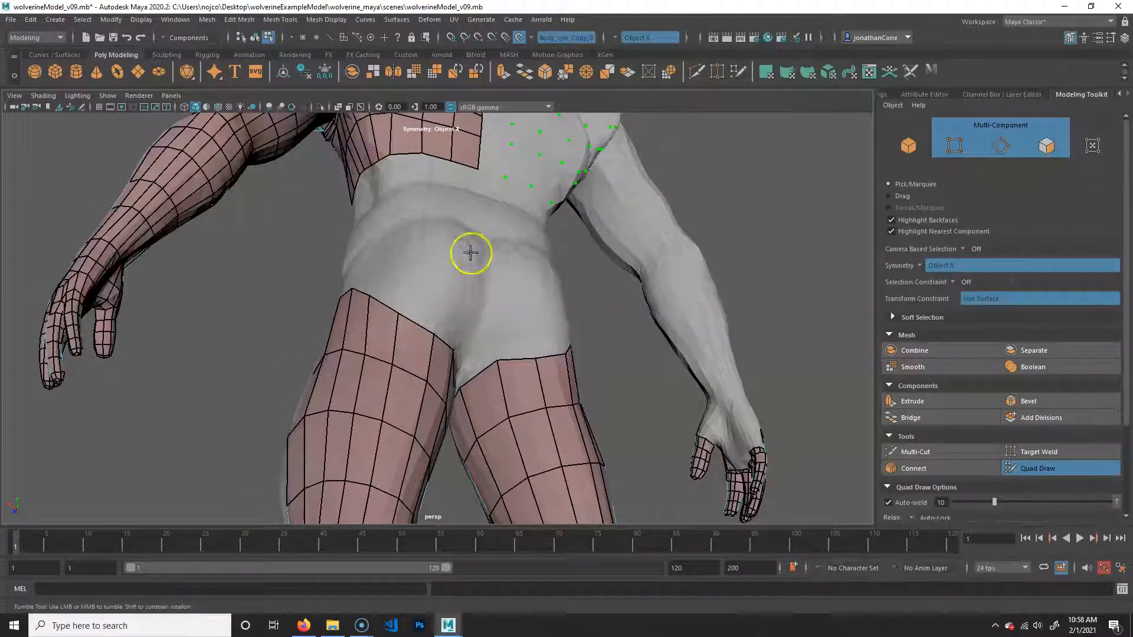
left_click_drag(463, 271, 526, 455, "alt")
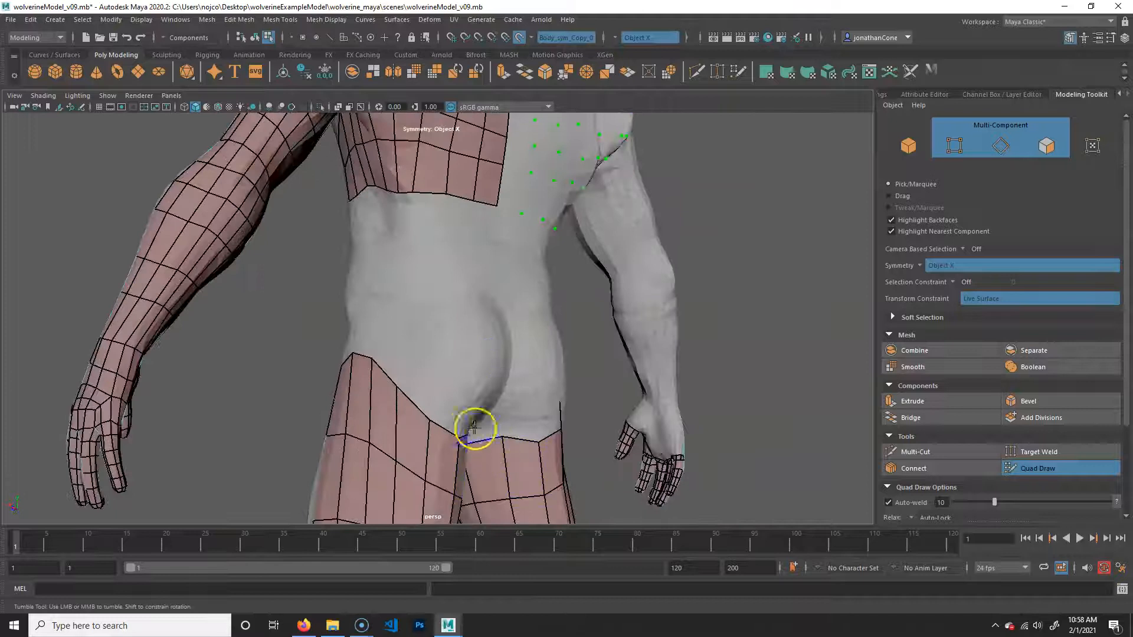
mouse_move(480, 370)
left_mouse_down("alt")
mouse_move(493, 388)
mouse_move(517, 374)
mouse_move(438, 374)
mouse_move(519, 409)
mouse_move(481, 380)
left_mouse_up("alt")
left_click_drag(457, 340, 407, 343, "alt")
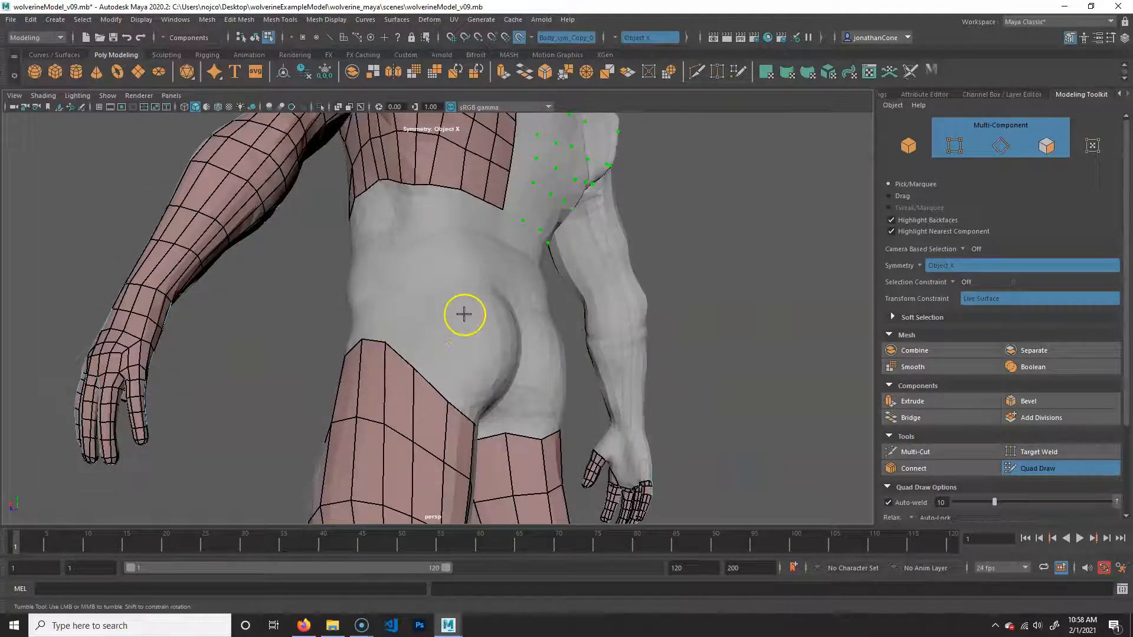
left_click_drag(471, 372, 418, 384, "alt")
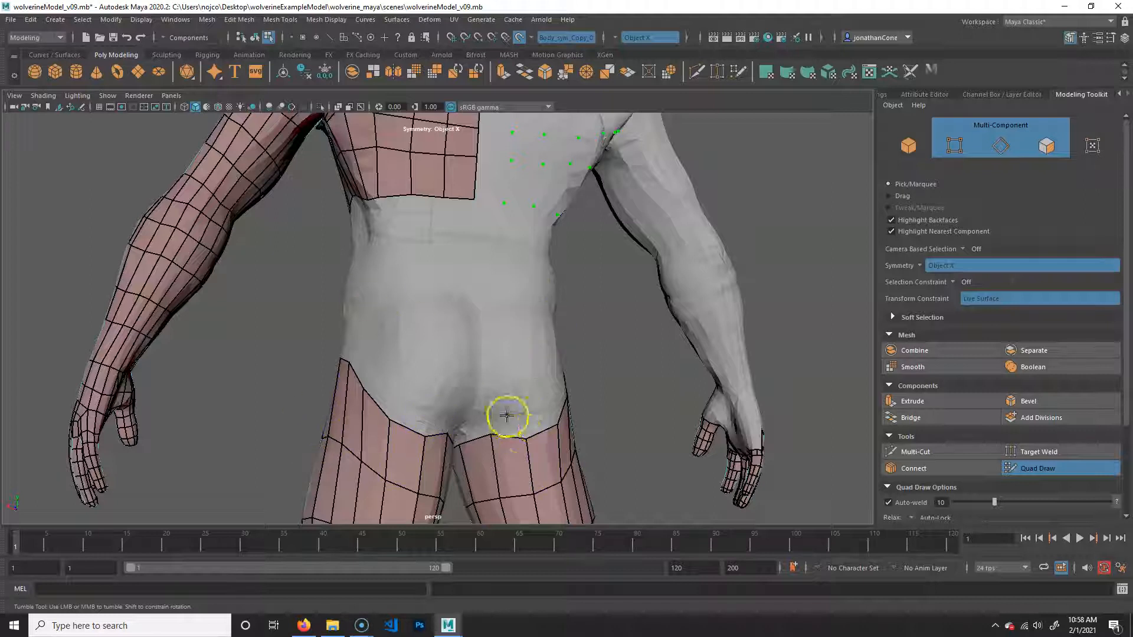
left_click_drag(478, 419, 443, 375, "alt")
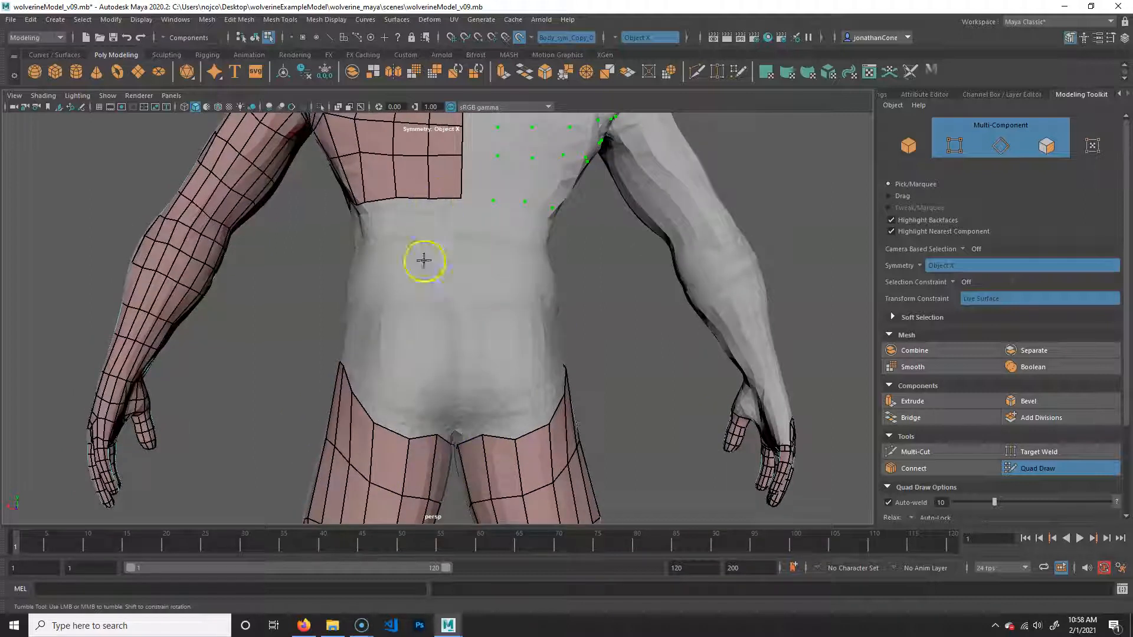